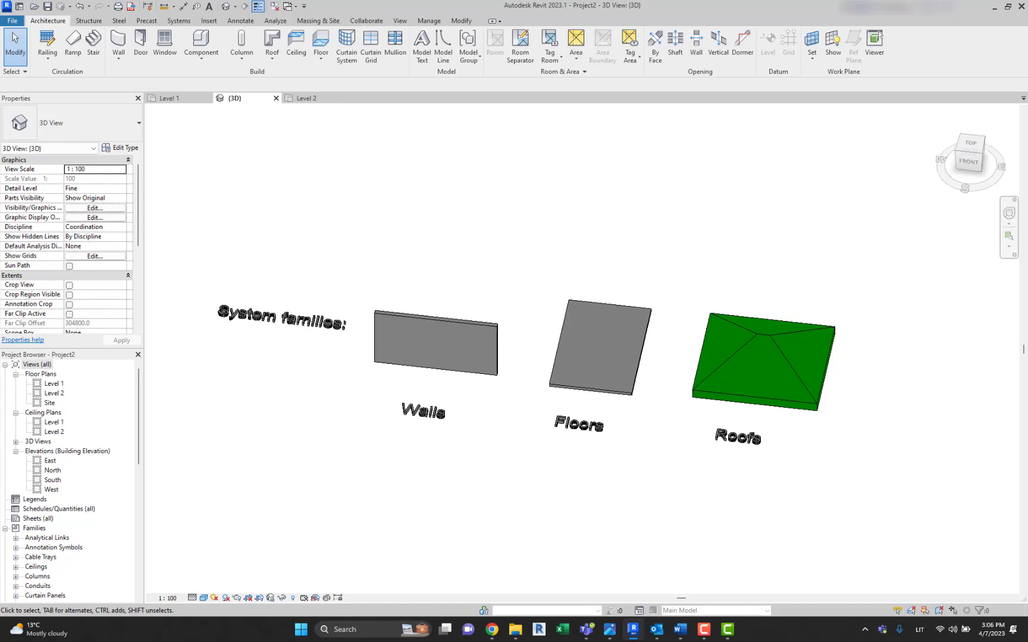
middle_click_drag(573, 530, 636, 269)
middle_click_drag(556, 507, 471, 292)
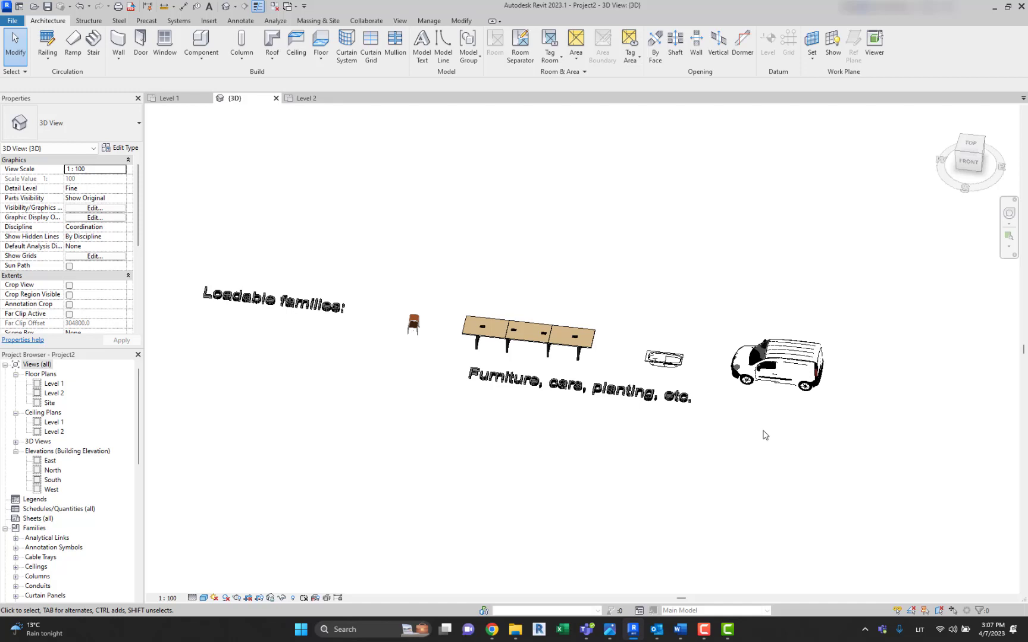
Start an in-place model and examine the available family categories, leaving without choosing one
left_click(216, 58)
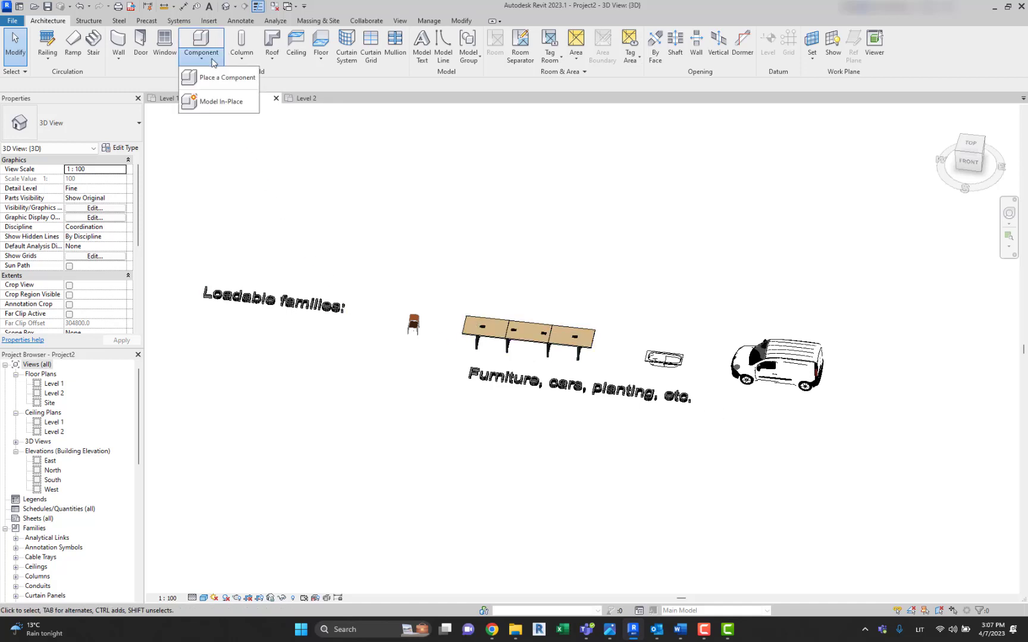
left_click(219, 103)
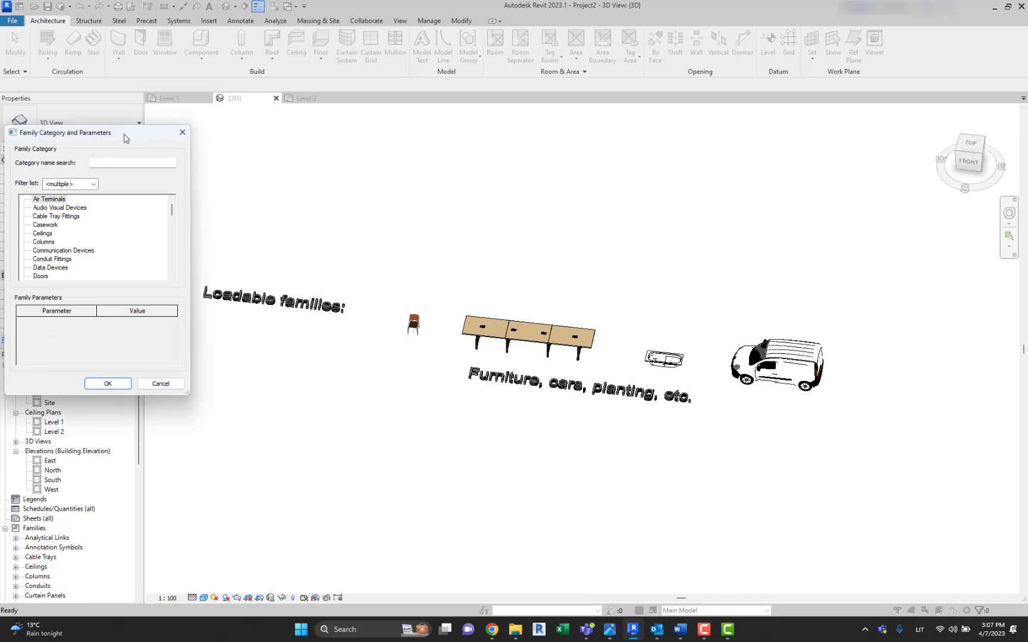
left_click_drag(158, 137, 372, 146)
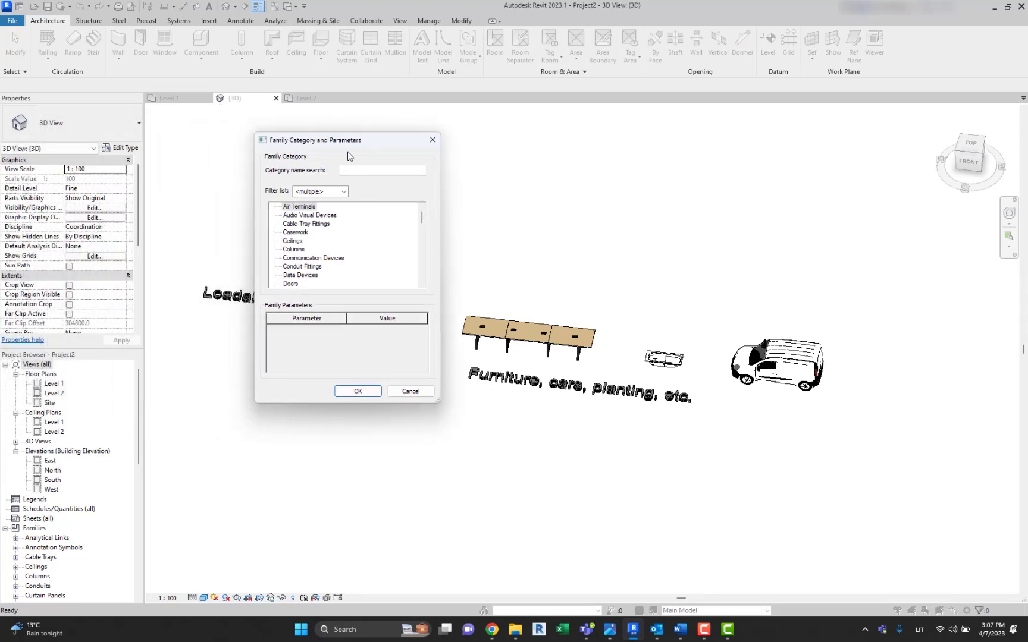
left_click(311, 216)
left_click(309, 224)
left_click(307, 258)
scroll(305, 271, "down", 2)
left_click(305, 274)
scroll(305, 274, "down", 2)
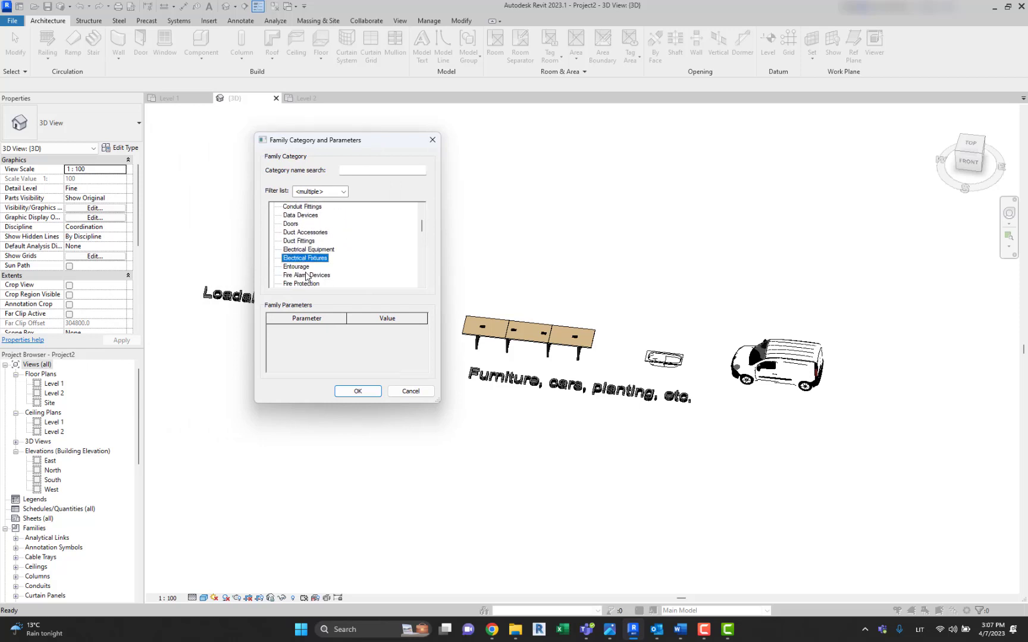
scroll(305, 273, "down", 2)
left_click(305, 275)
scroll(305, 274, "down", 2)
left_click(305, 275)
scroll(305, 275, "down", 1)
scroll(306, 278, "down", 1)
left_click(305, 276)
scroll(306, 278, "down", 2)
left_click(306, 277)
scroll(306, 277, "down", 2)
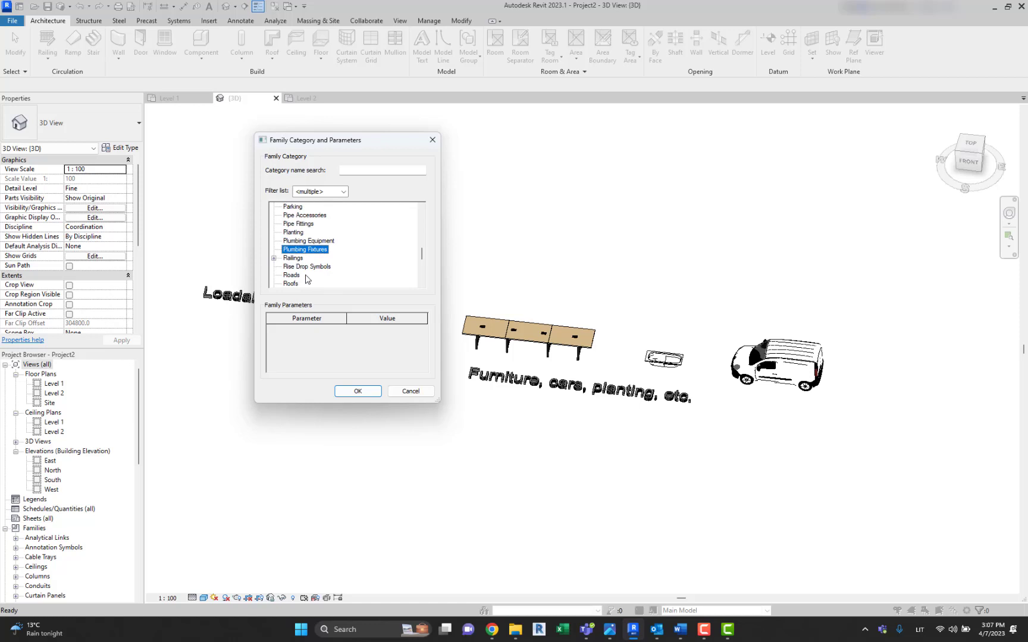
left_click(306, 275)
scroll(306, 278, "down", 2)
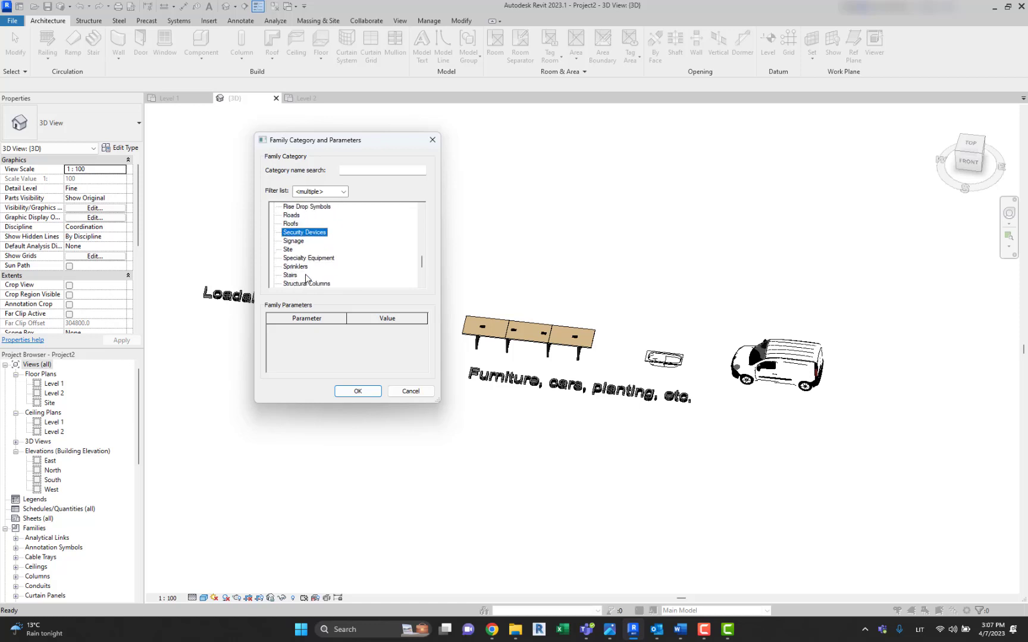
scroll(306, 278, "down", 2)
scroll(307, 283, "down", 2)
scroll(307, 284, "up", 3)
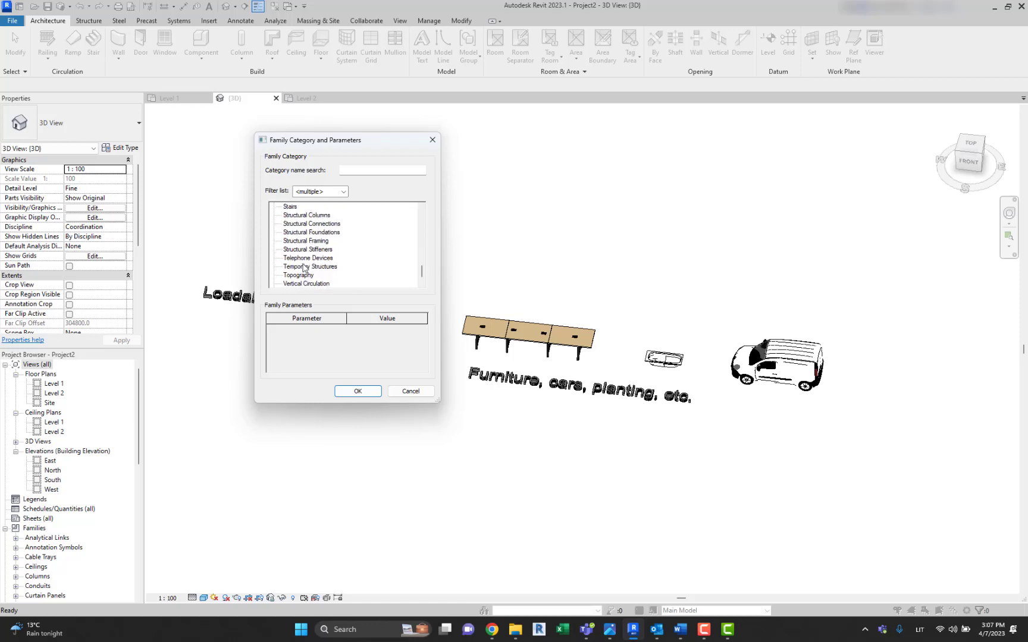
left_click(431, 142)
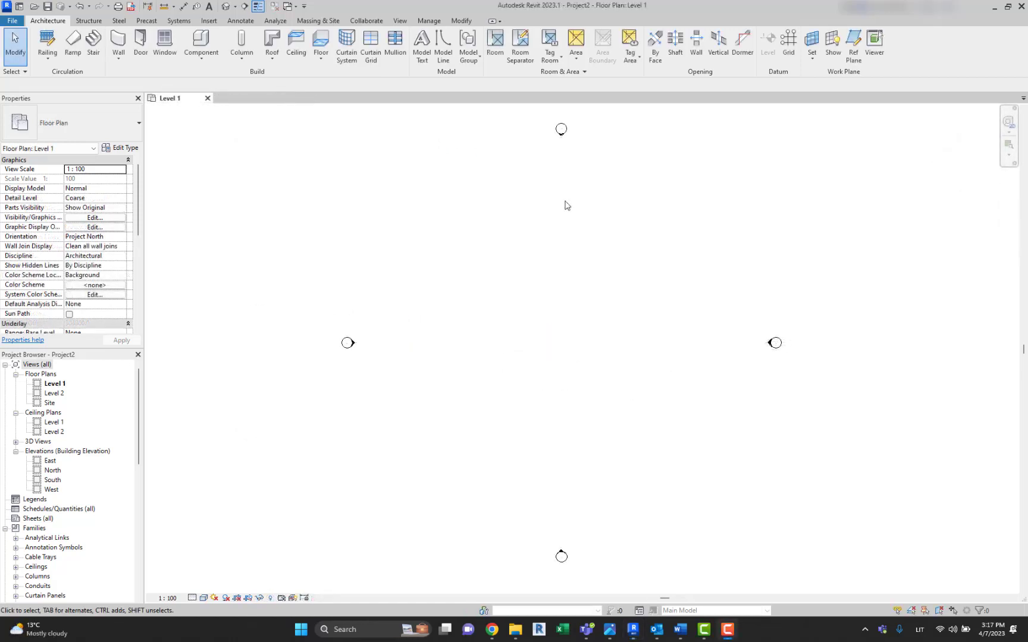
Start a new family and open the English folder of family templates
left_click(11, 20)
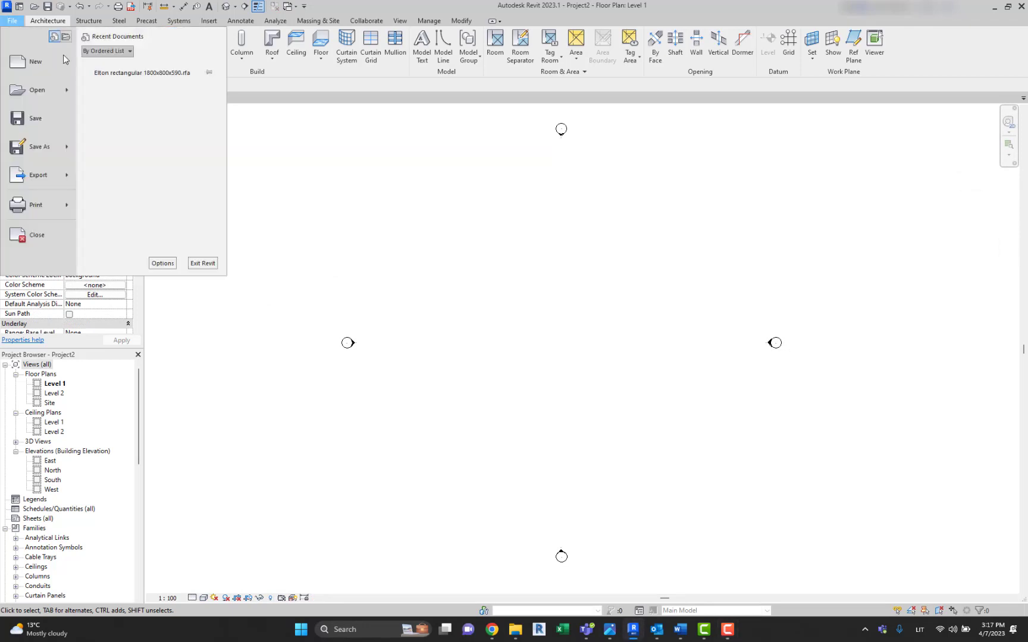
mouse_move(70, 61)
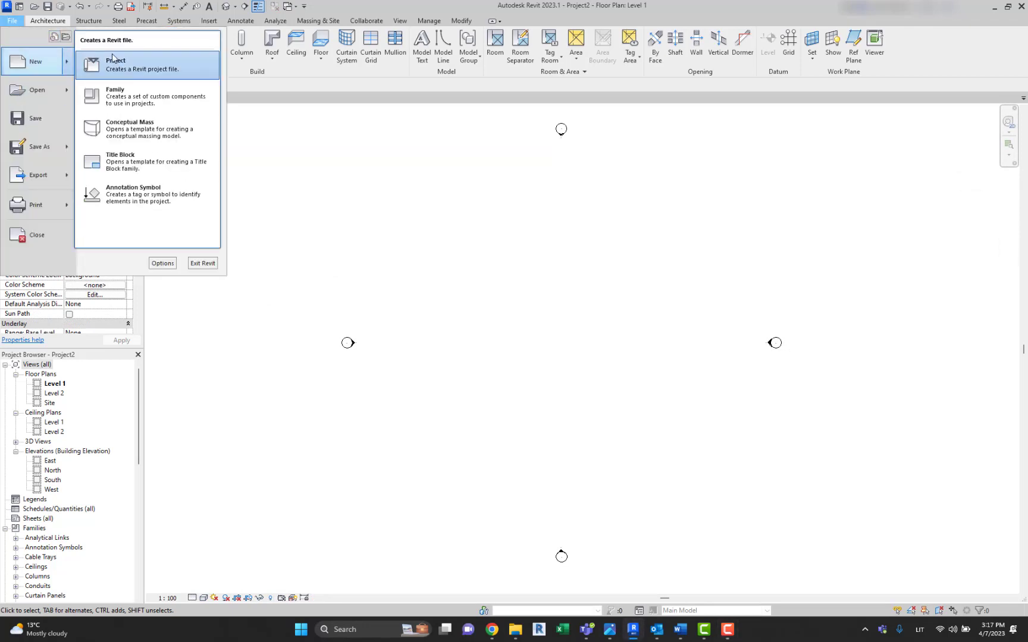
left_click(160, 106)
left_click_drag(471, 132, 480, 130)
double_click(323, 194)
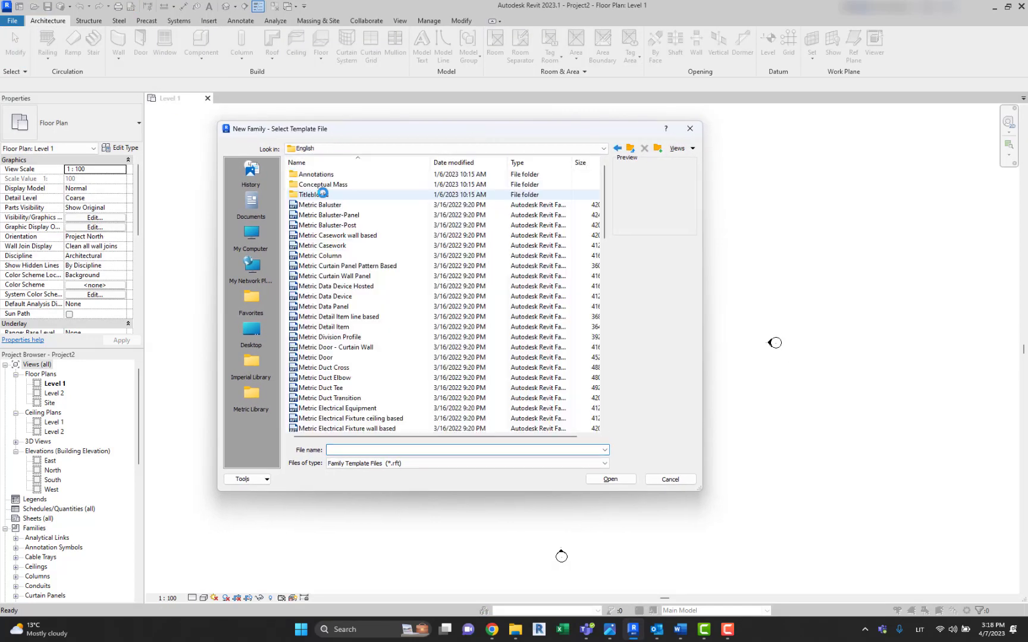
Look through the metric templates and create the family from Metric Generic Model.rft
scroll(358, 236, "down", 9)
scroll(356, 249, "down", 6)
scroll(356, 249, "down", 8)
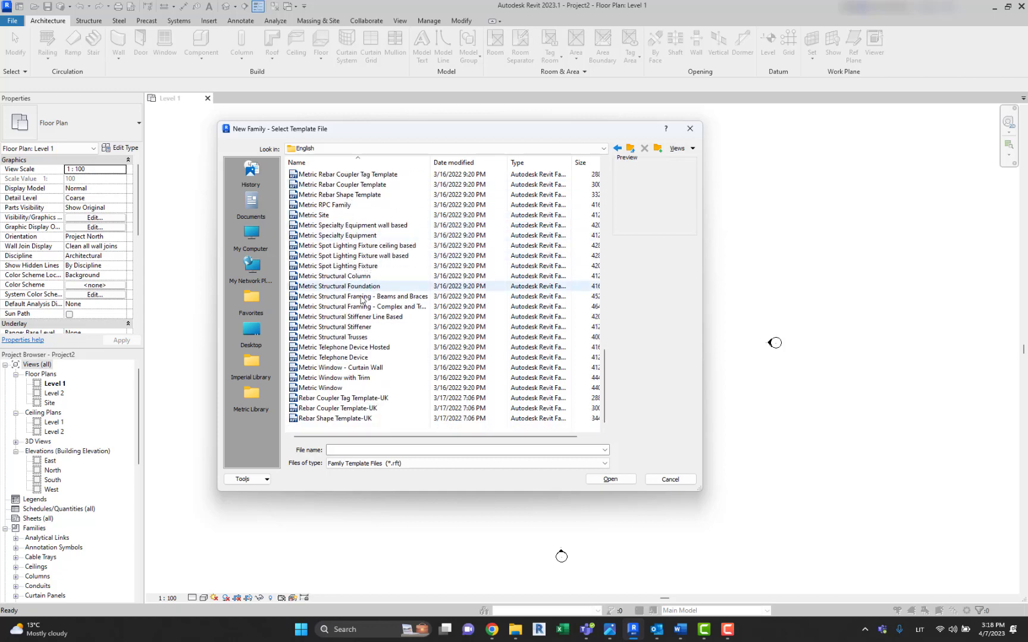
left_click(342, 388)
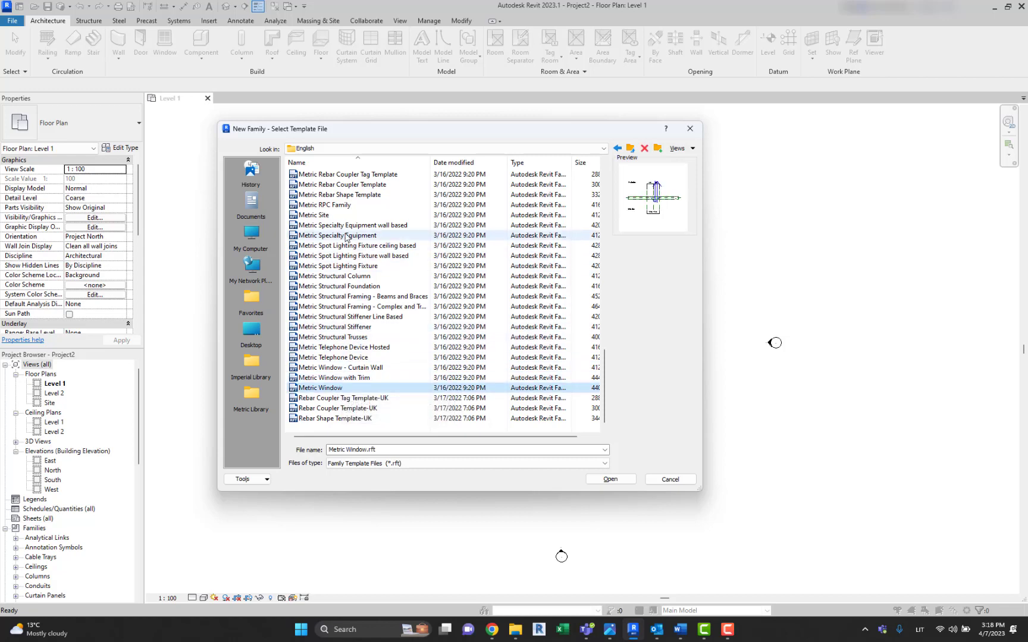
scroll(339, 220, "up", 5)
left_click(339, 215)
left_click(339, 206)
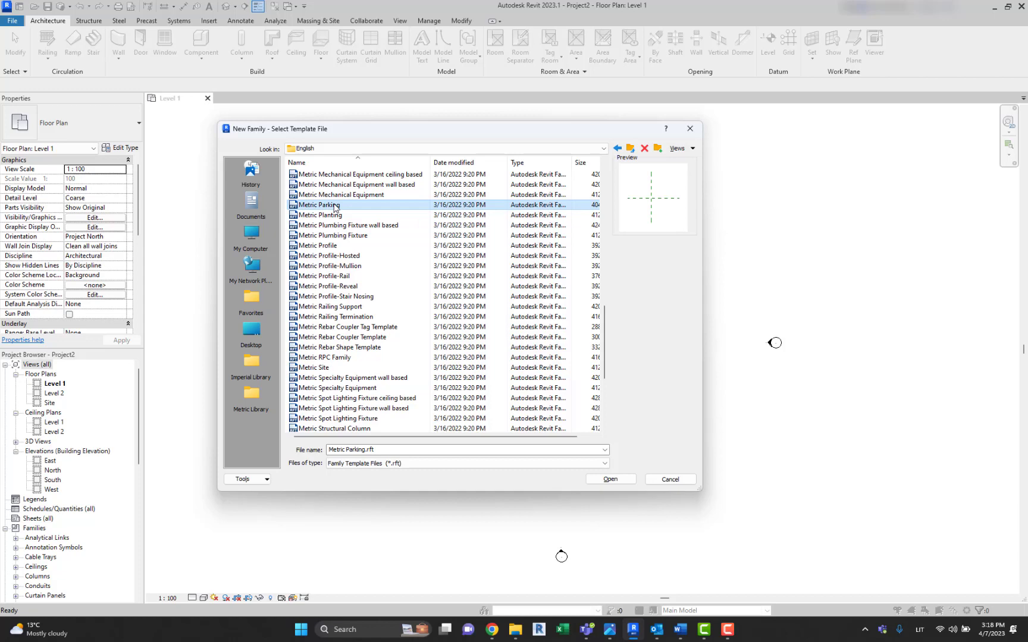
scroll(364, 227, "up", 10)
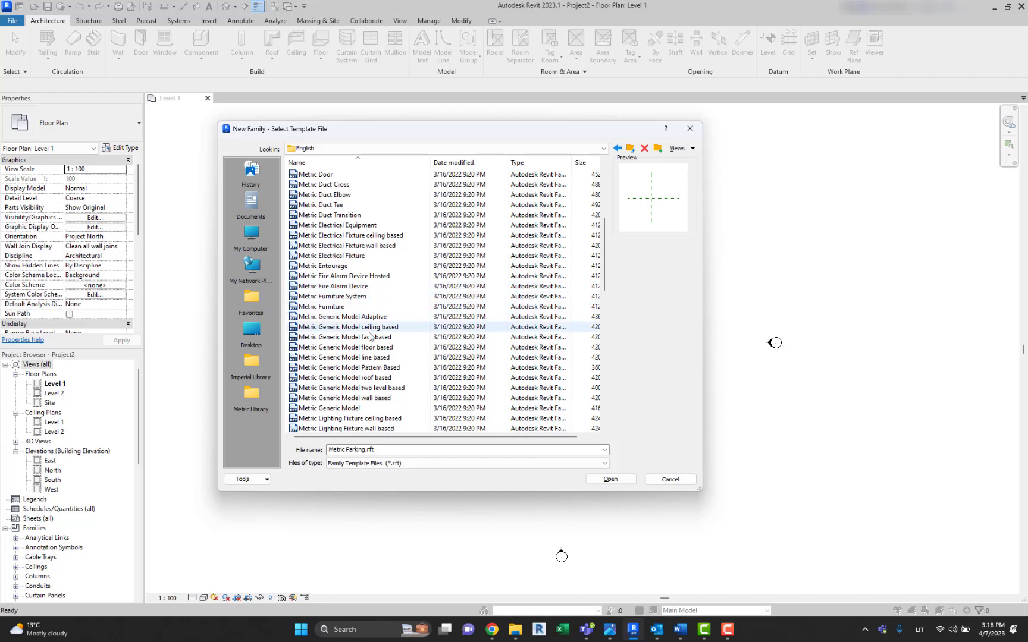
left_click(345, 409)
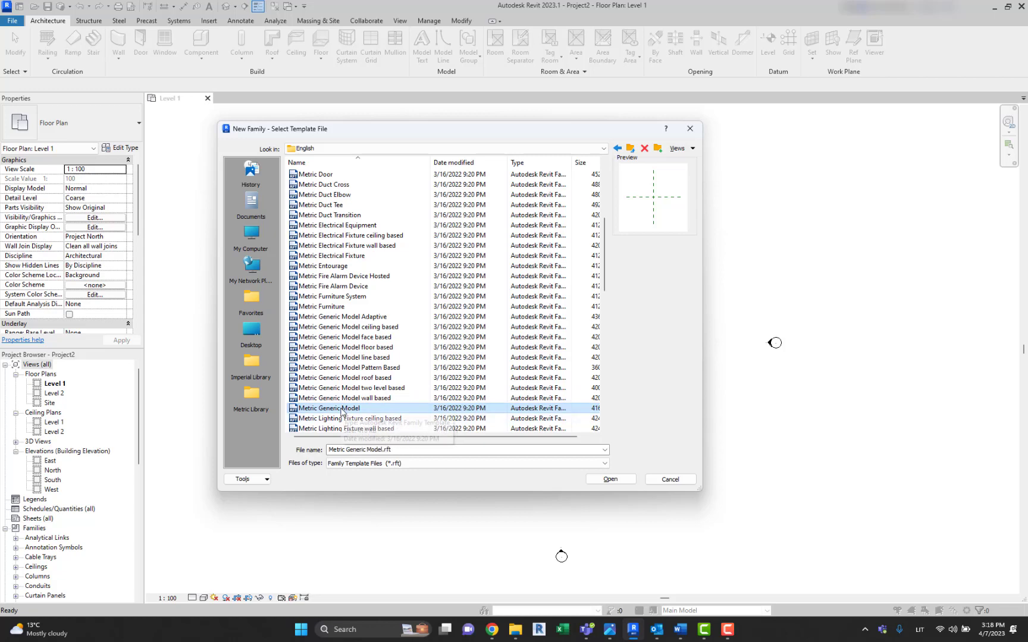
left_click(613, 480)
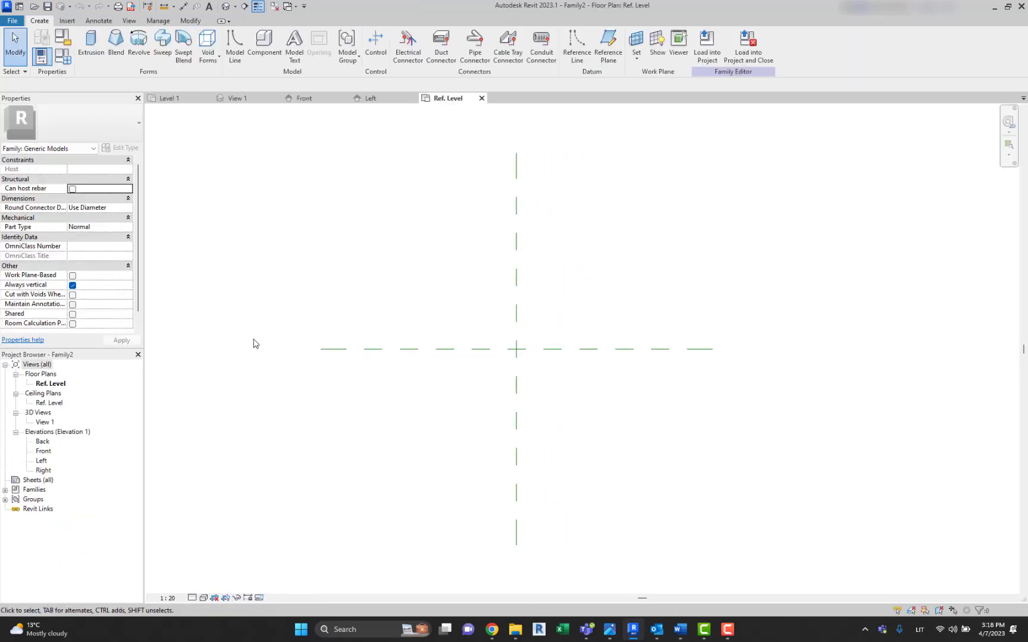
Start an extrusion on the Ref. Level plan and sketch a circle of 100 mm radius in the upper-left quadrant of the reference planes
left_click(50, 384)
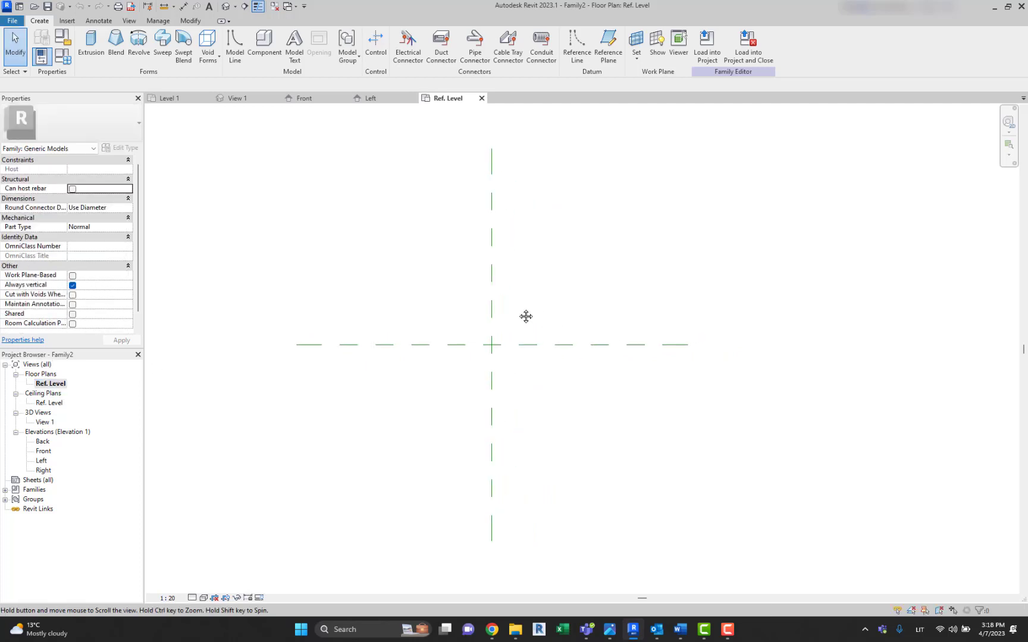
left_click(93, 53)
left_click(467, 36)
left_click(393, 294)
left_click(402, 294)
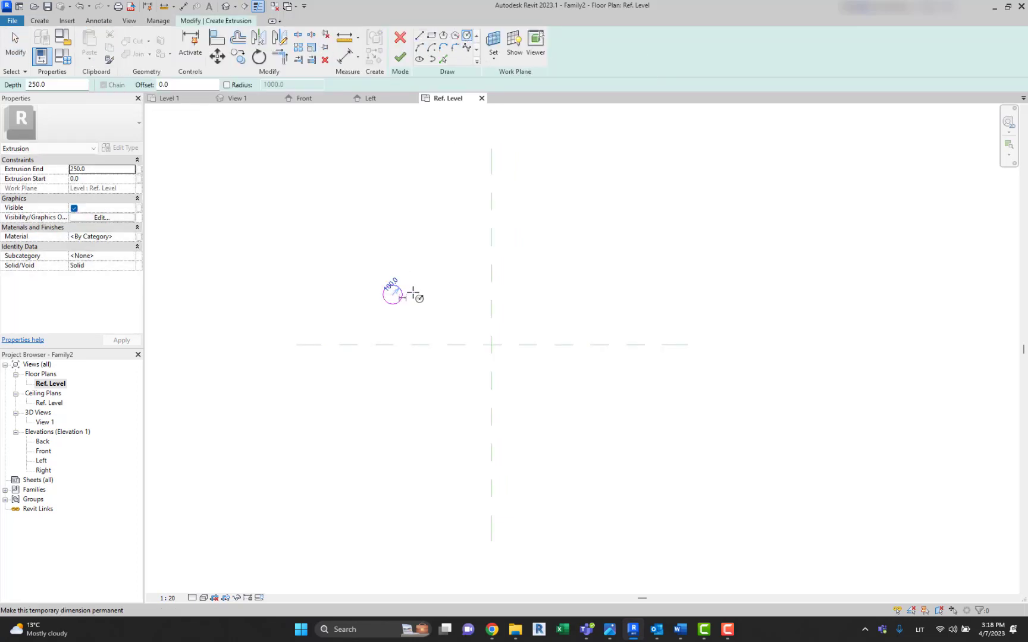
key("Escape")
key("Escape")
Copy the circle to three more corners of a rectangle, 2400 mm apart horizontally, and finish the leg extrusion
left_click(402, 295)
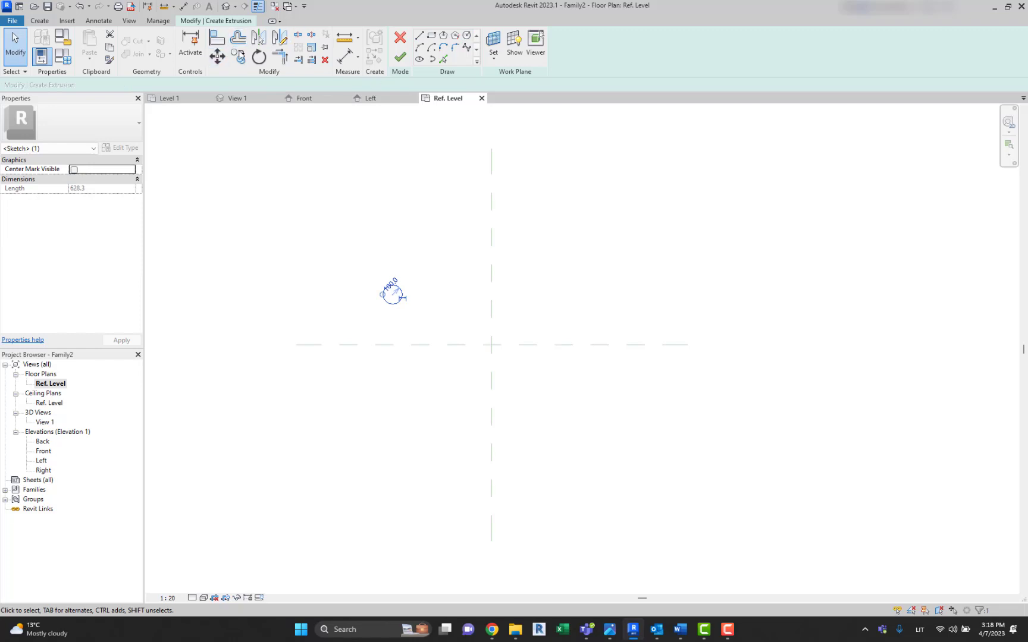
left_click(238, 56)
left_click(393, 294)
left_click(619, 324)
left_click(628, 412)
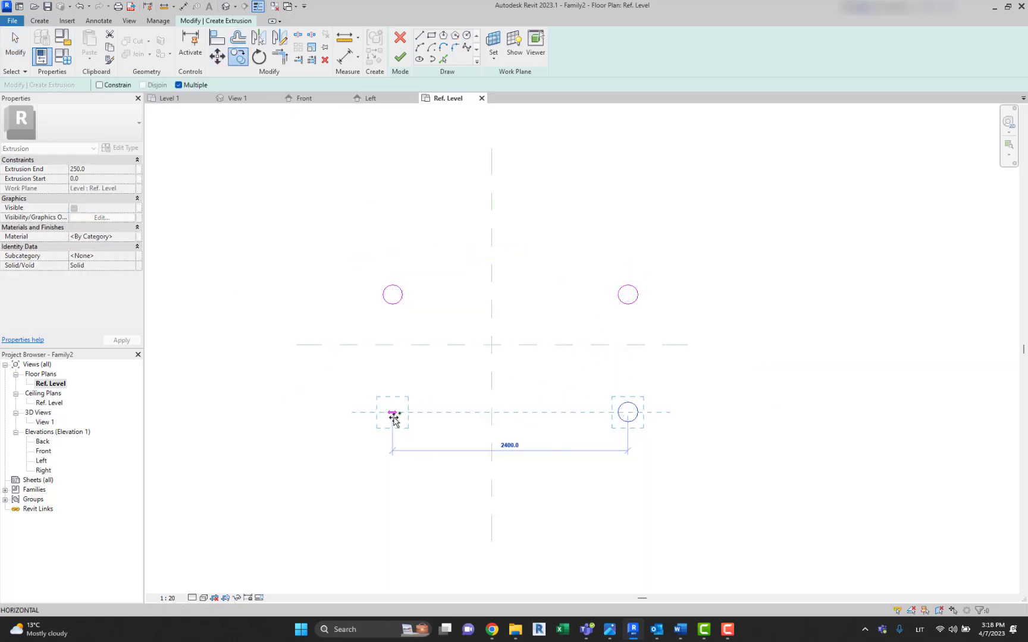
left_click(393, 412)
key("Escape")
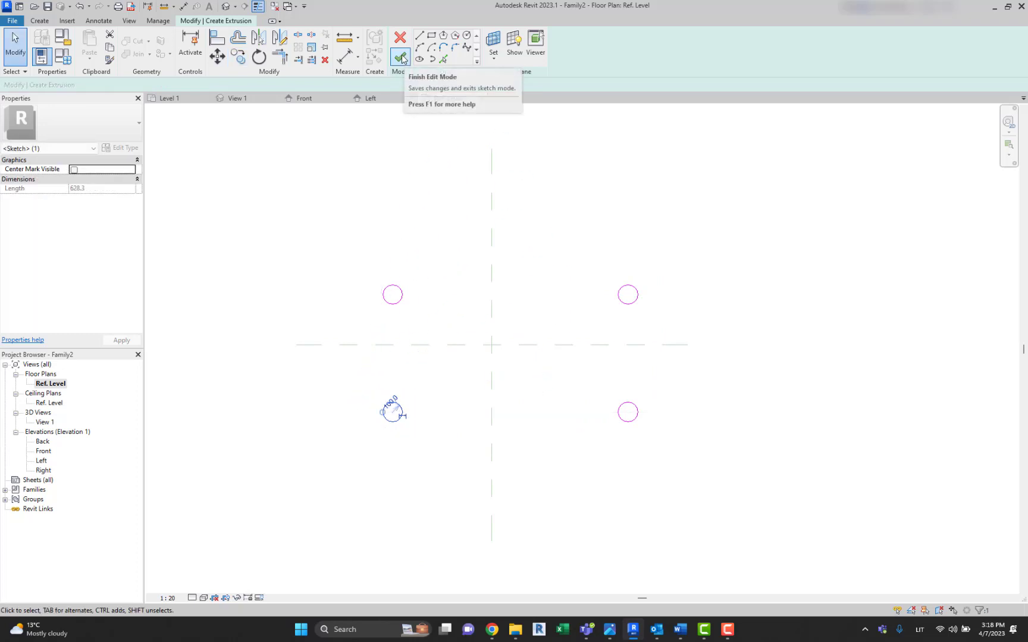
left_click(400, 57)
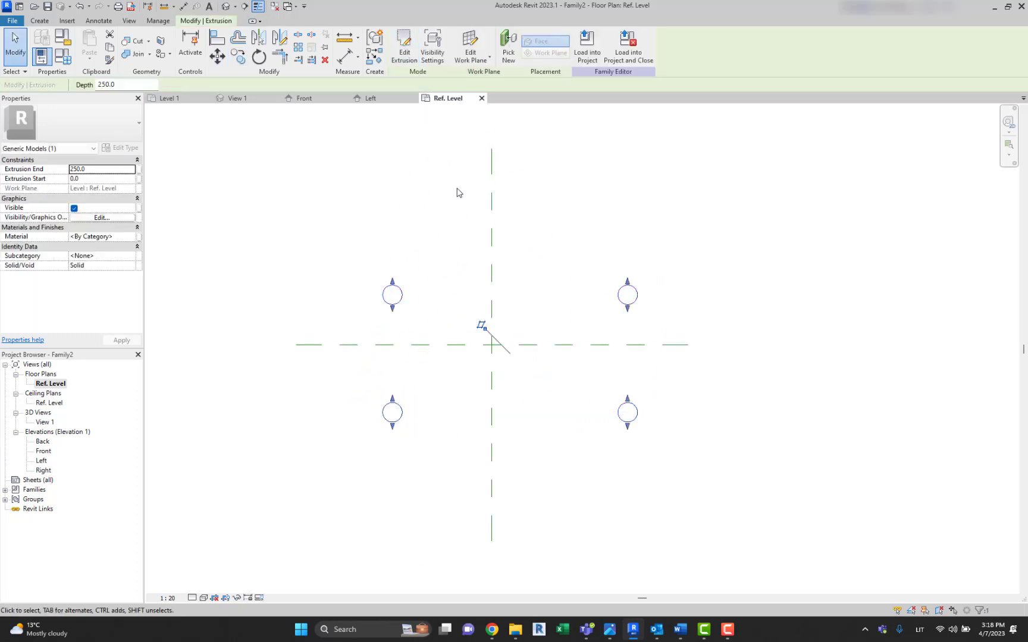
Stretch the four-cylinder extrusion upward in 3D to form tall table legs
left_click(225, 6)
scroll(511, 277, "down", 3)
middle_click_drag(551, 281, 430, 280)
scroll(286, 248, "down", 3)
left_click_drag(222, 191, 640, 482)
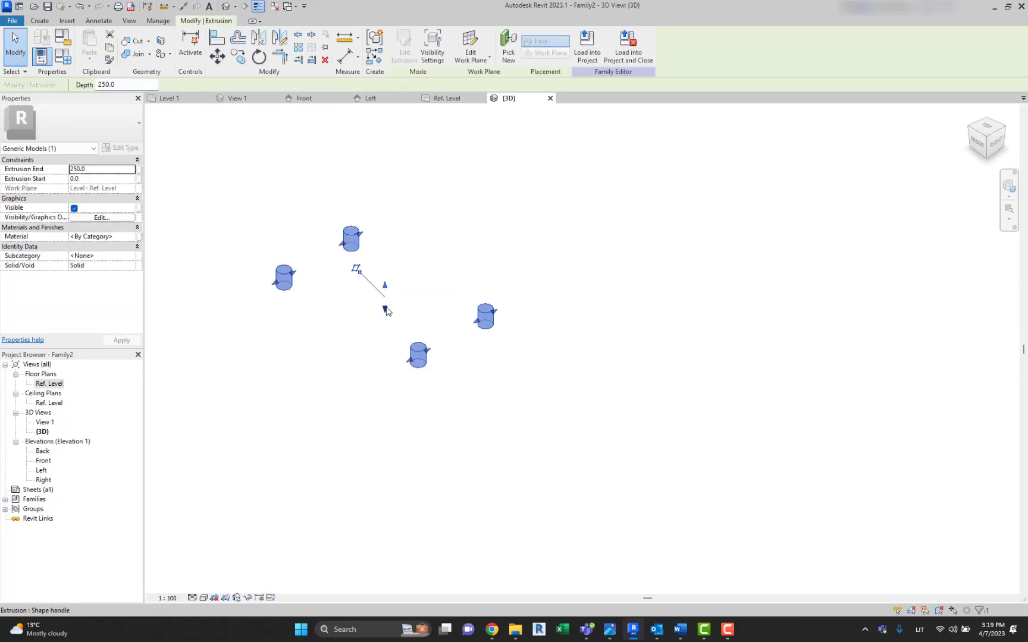
left_click_drag(385, 286, 385, 168)
middle_click_drag(438, 141, 547, 220)
left_click(482, 219)
Extrude a 250 mm deep rectangle enclosing all four legs on the Ref. Level plan, with its upper-left corner about 1789 and 923 mm from the reference planes
double_click(50, 385)
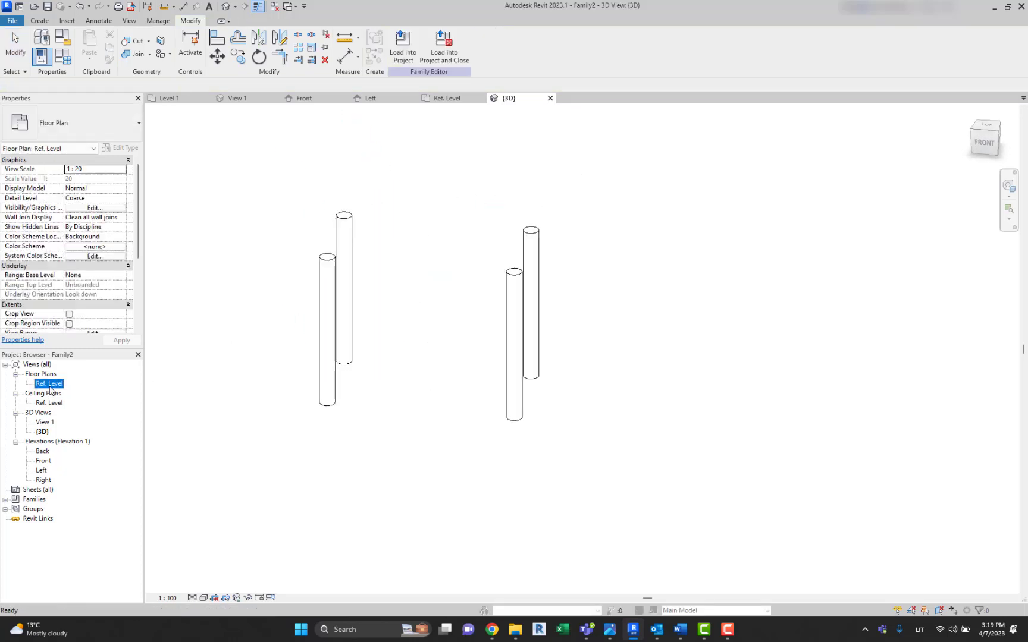
left_click(39, 20)
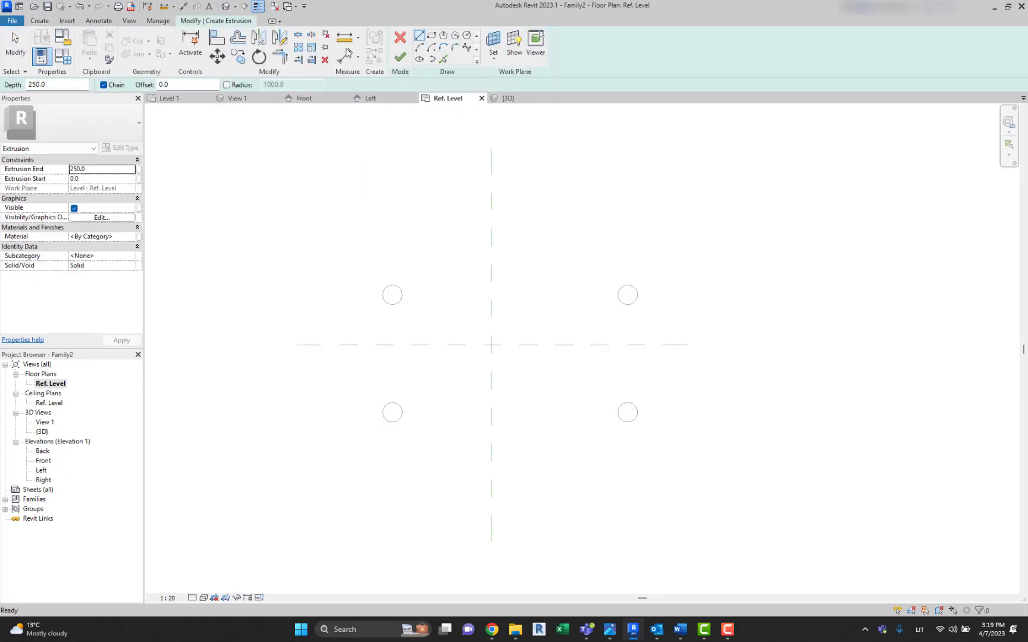
left_click(432, 36)
left_click(316, 255)
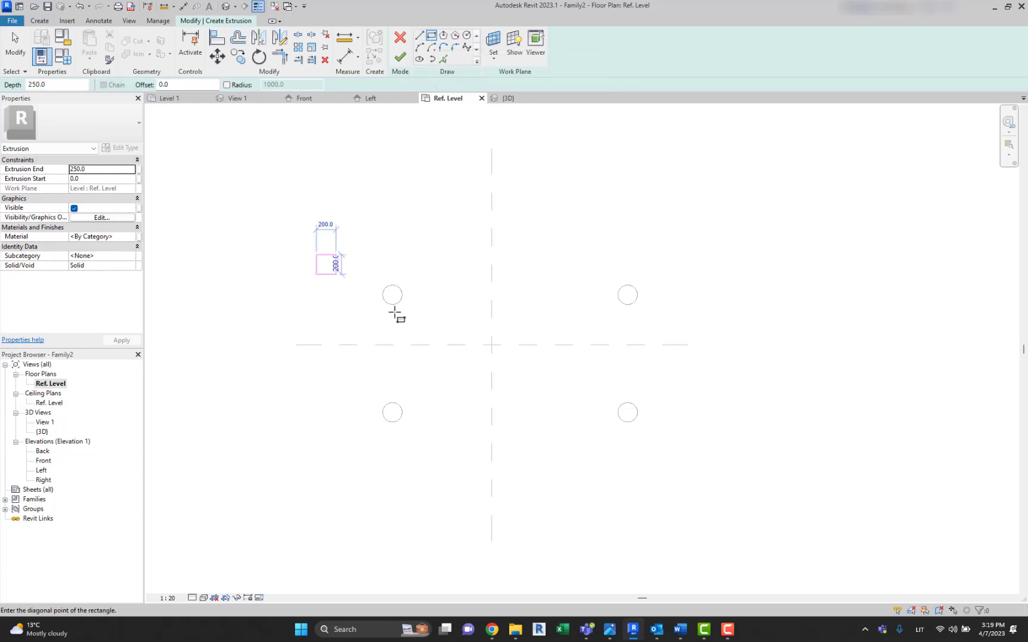
left_click(679, 461)
left_click(400, 57)
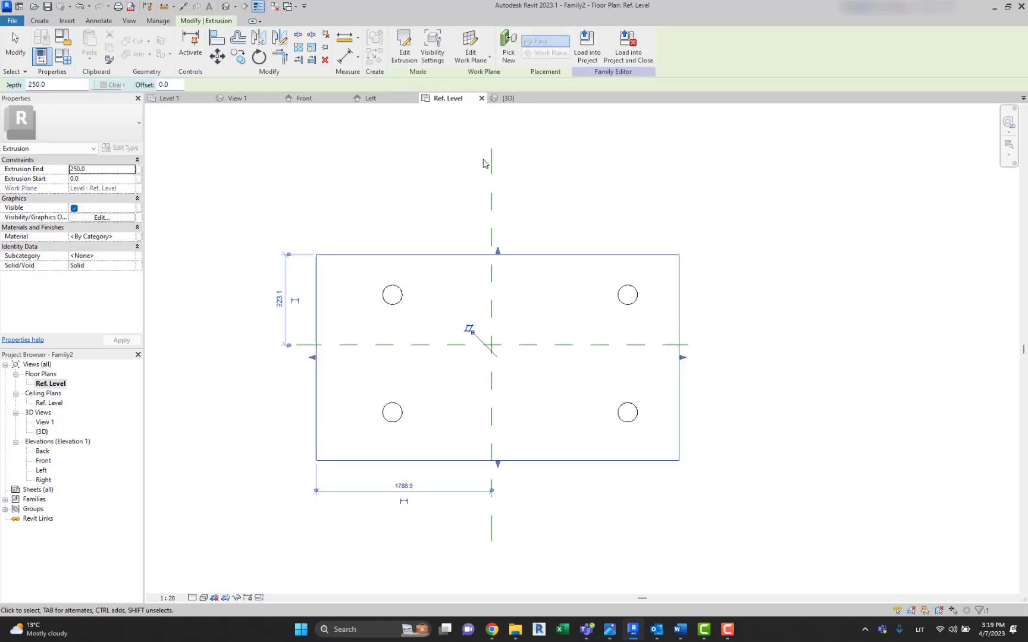
Raise the rectangular slab above the legs in 3D, with extrusion start about 2842 mm and end about 3356 mm
left_click(226, 6)
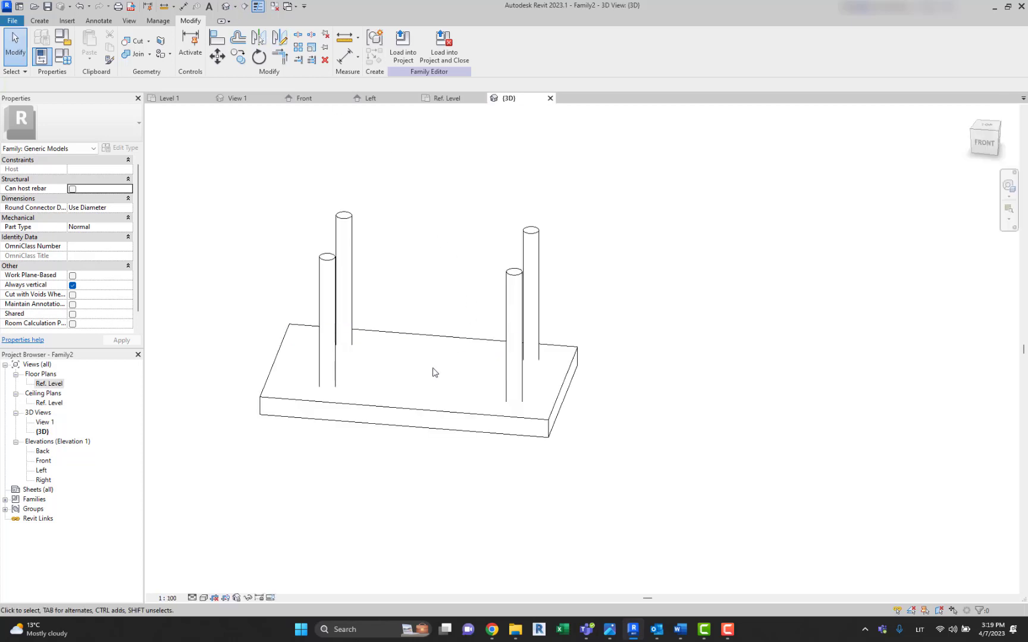
left_click(434, 361)
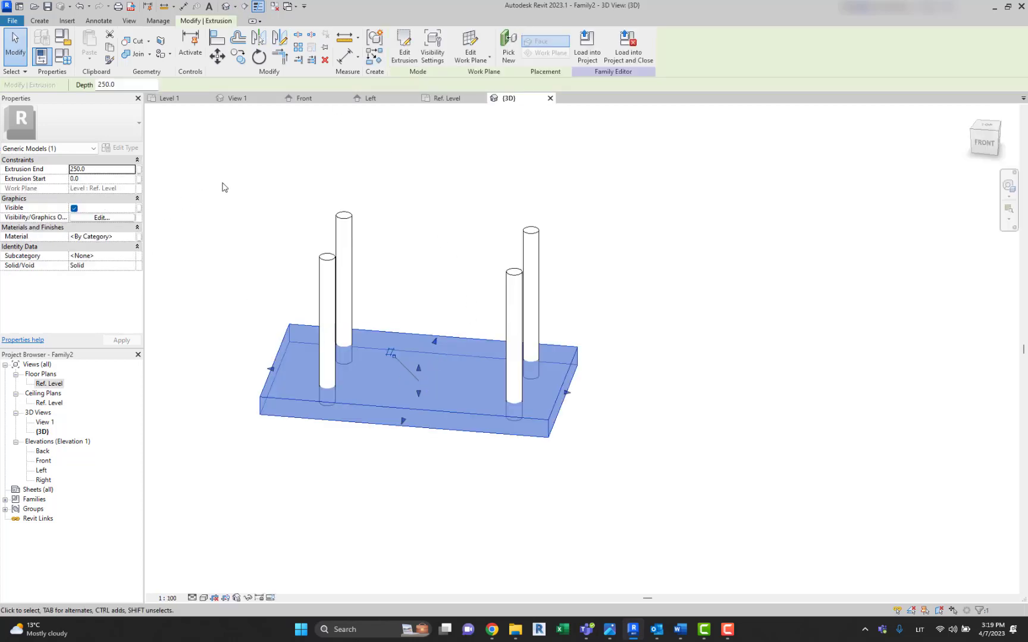
left_click(104, 171)
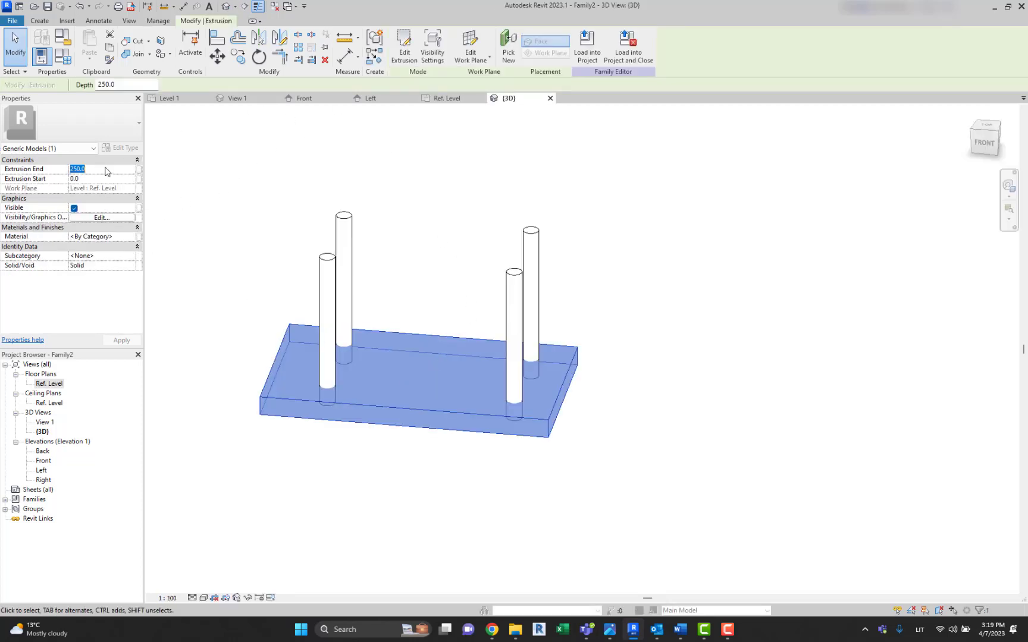
left_click_drag(418, 366, 441, 185)
left_click_drag(418, 394, 436, 194)
Align the underside of the tabletop slab with the tops of the legs in the front view
middle_click_drag(397, 299, 410, 380)
left_click(984, 143)
middle_click_drag(696, 280, 629, 201)
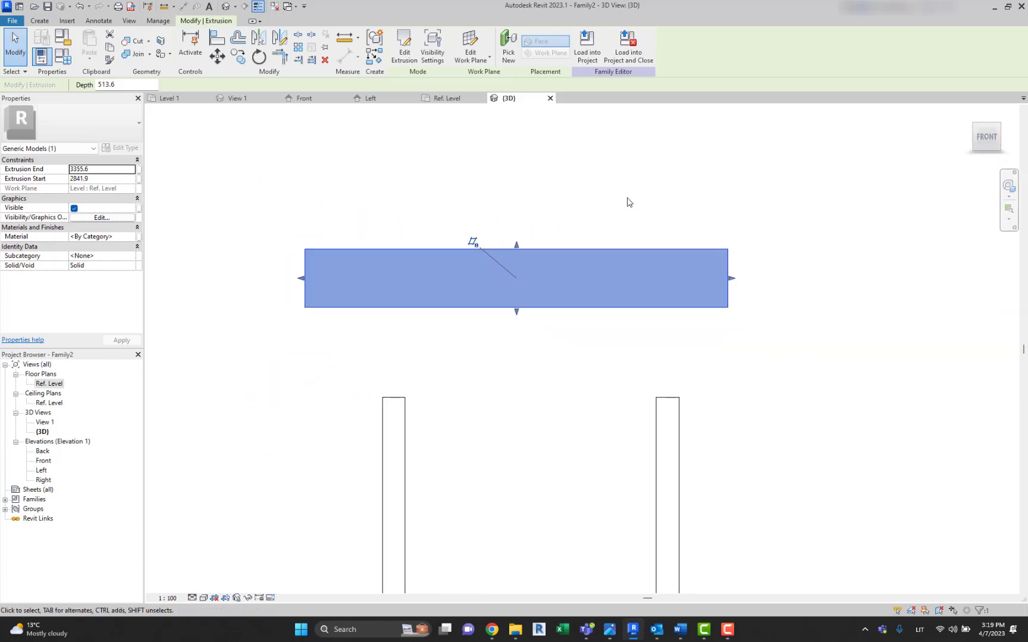
key("a")
key("l")
left_click(398, 399)
left_click(421, 313)
key("Escape")
key("Escape")
Lower the tabletop's upper face to make it a thinner slab resting on the legs, and inspect the table in 3D
left_click(523, 253)
left_click_drag(517, 248, 505, 366)
left_click(522, 313)
middle_click_drag(521, 313, 431, 410, "shift")
middle_click_drag(408, 356, 367, 335)
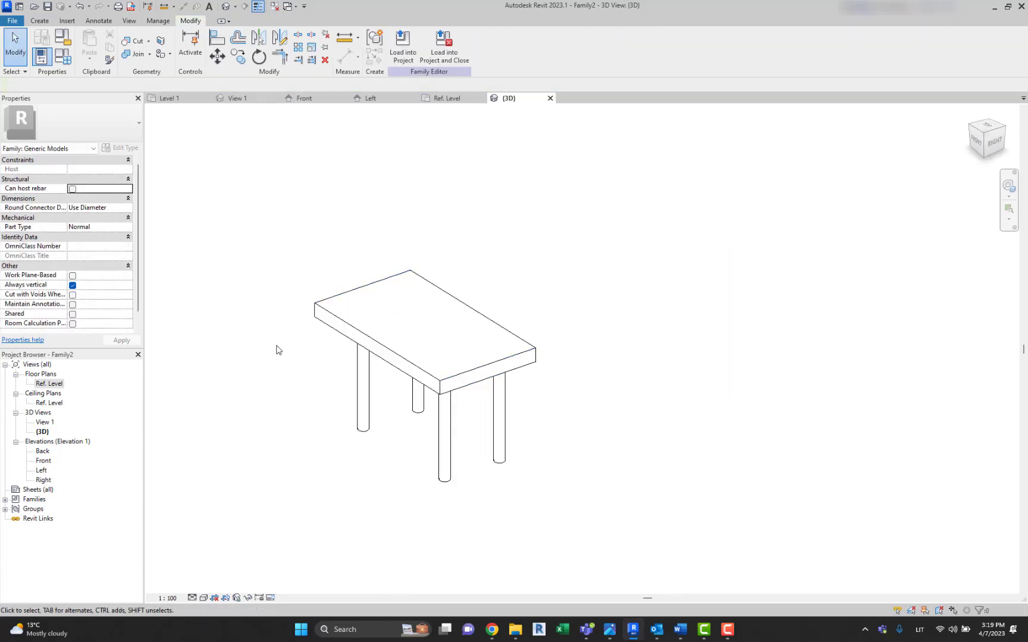
scroll(276, 349, "up", 3)
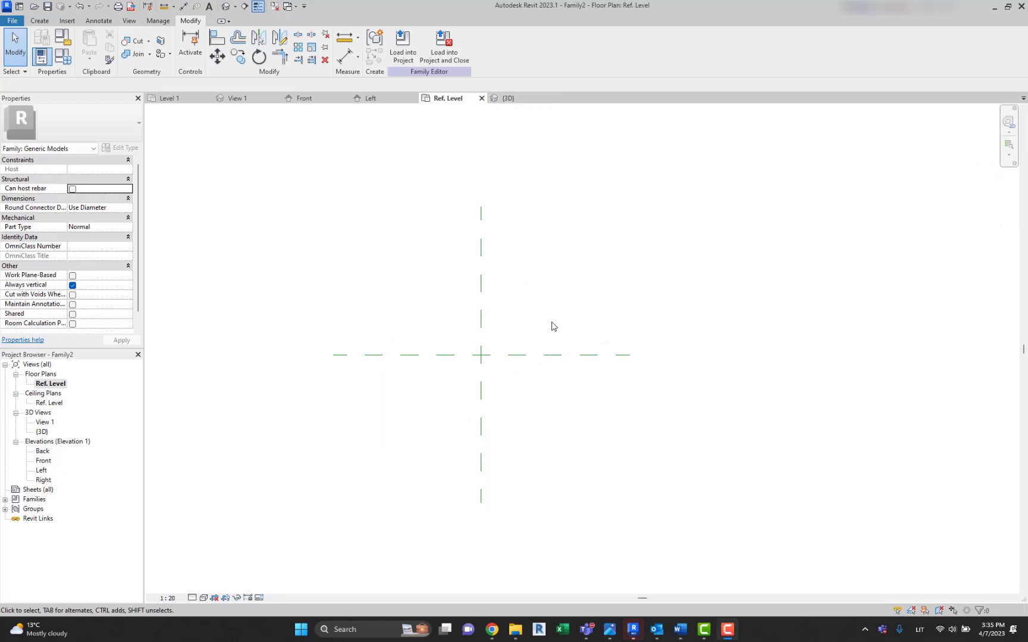
Examine the properties of the two center reference planes in the Ref. Level plan, including Defines Origin
left_click(39, 21)
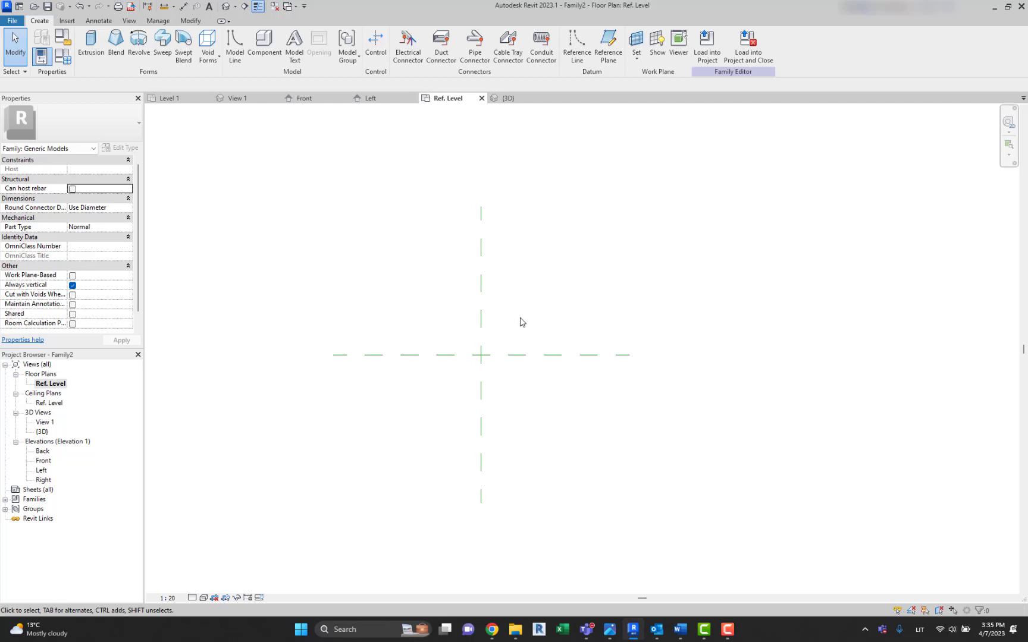
left_click_drag(528, 392, 436, 316)
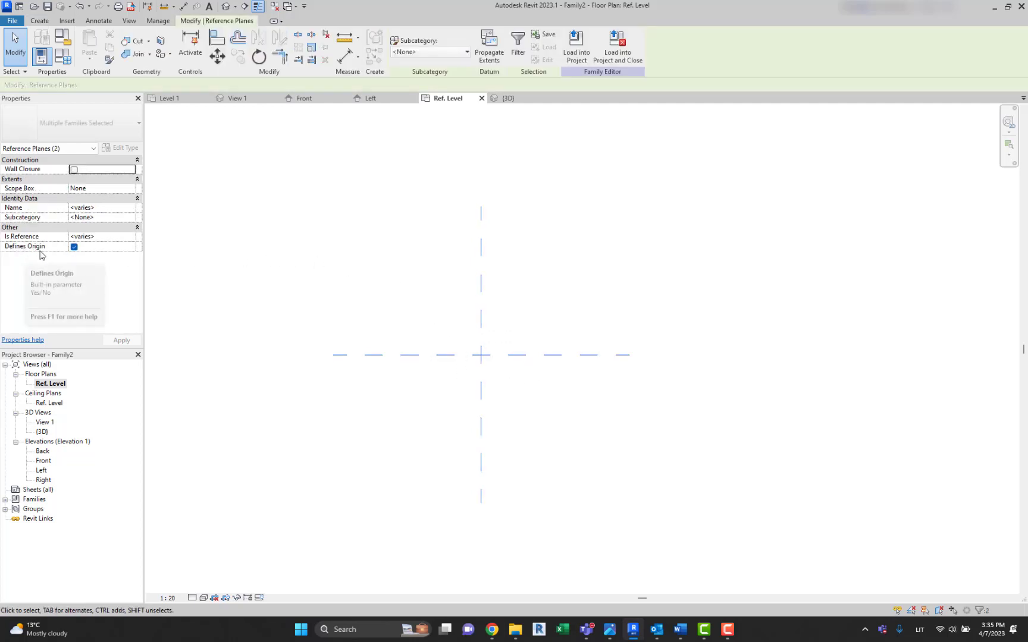
left_click(294, 317)
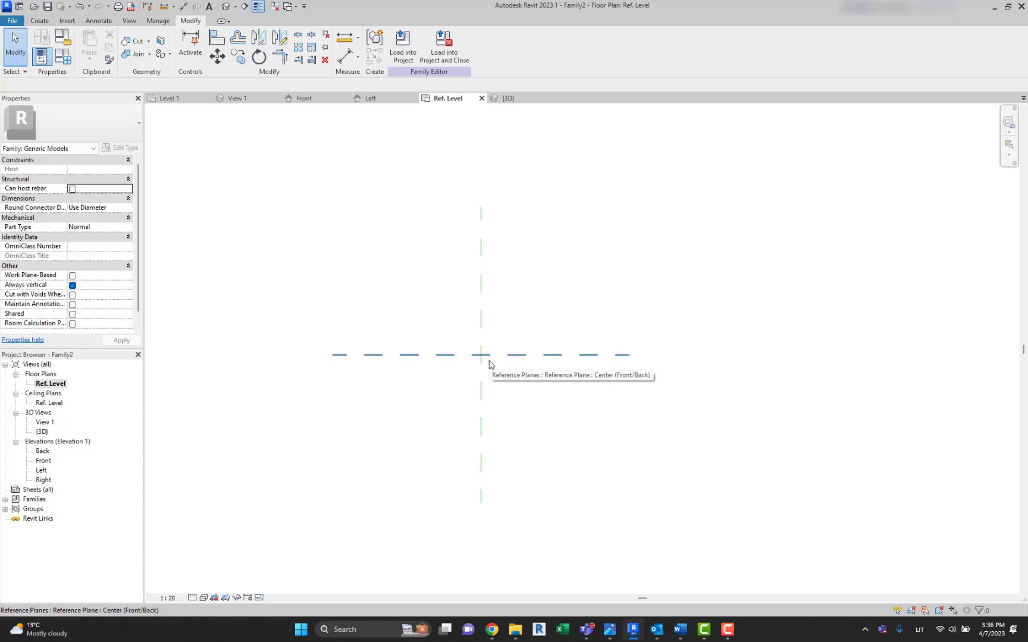
middle_click_drag(547, 304, 549, 306)
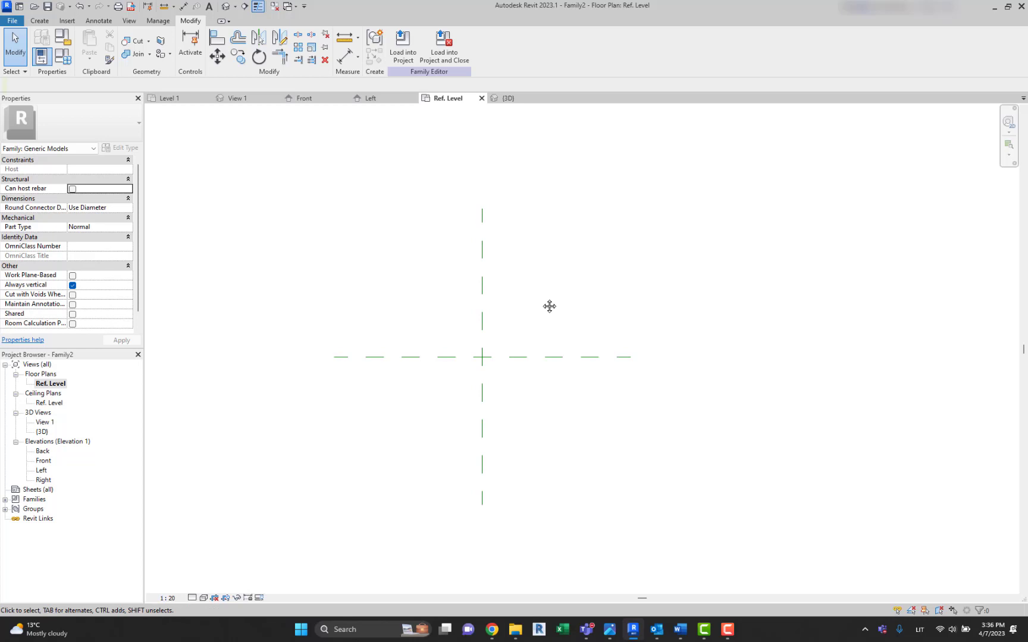
Draw four reference planes around the center planes, about 1100 mm above, 1300 mm below, 1500 mm left and 1356 mm right
left_click(37, 21)
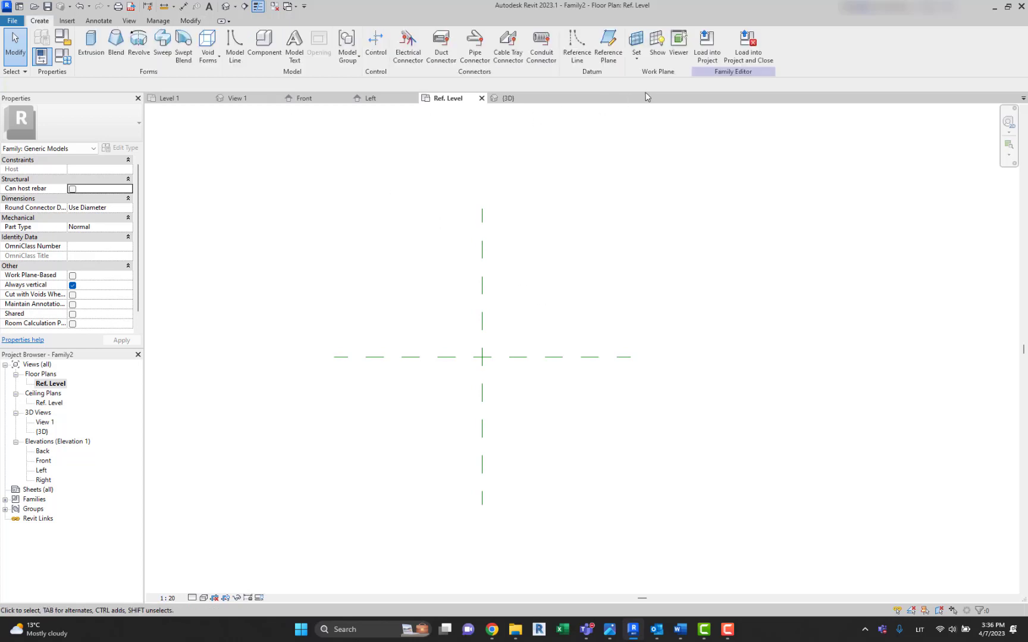
left_click(608, 45)
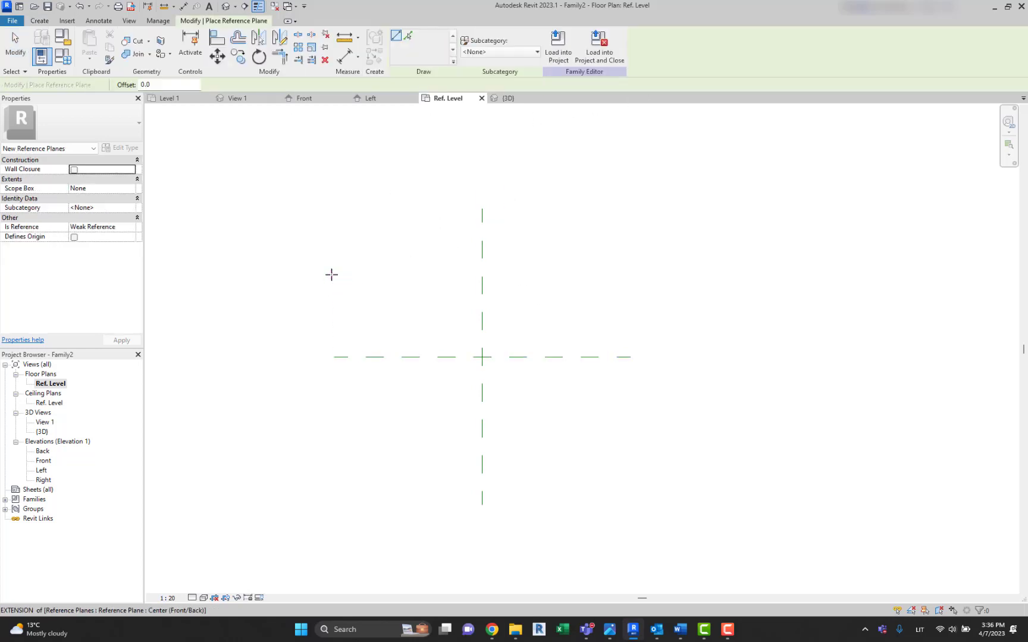
left_click(331, 275)
left_click(629, 276)
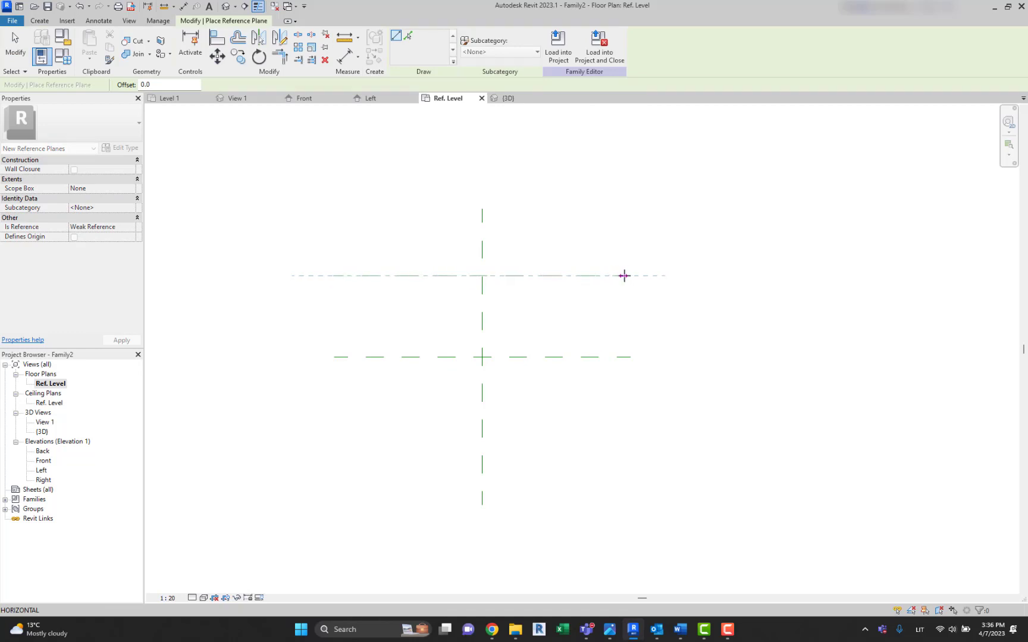
left_click(339, 451)
left_click(628, 454)
left_click(582, 238)
left_click(583, 476)
left_click(371, 237)
left_click(370, 484)
key("Escape")
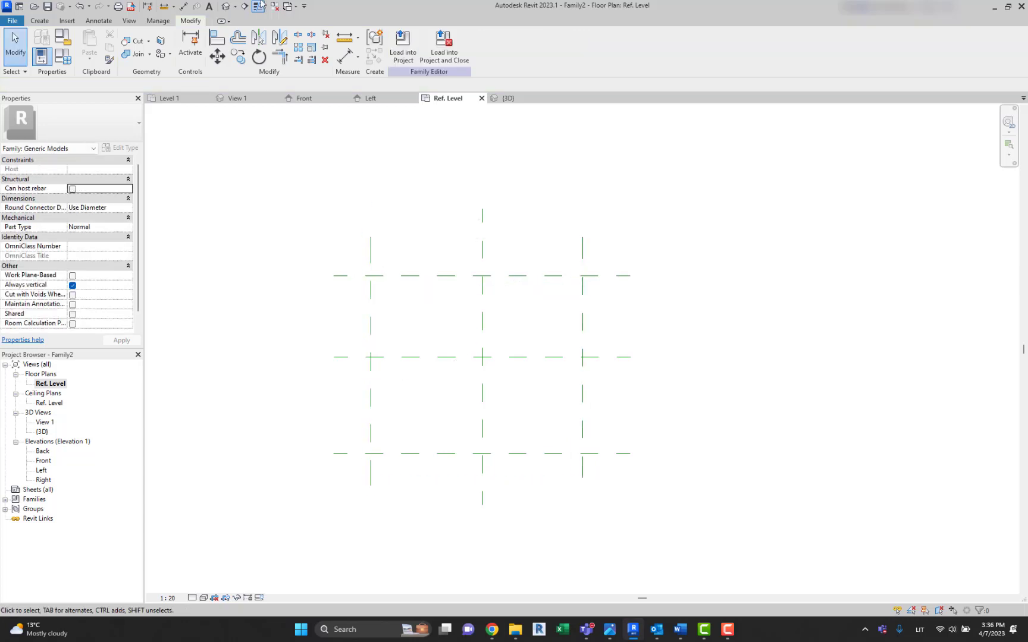
Dimension the distances from the vertical center plane to the left and right reference planes, placing both dimensions above the grid
left_click(184, 7)
left_click(372, 261)
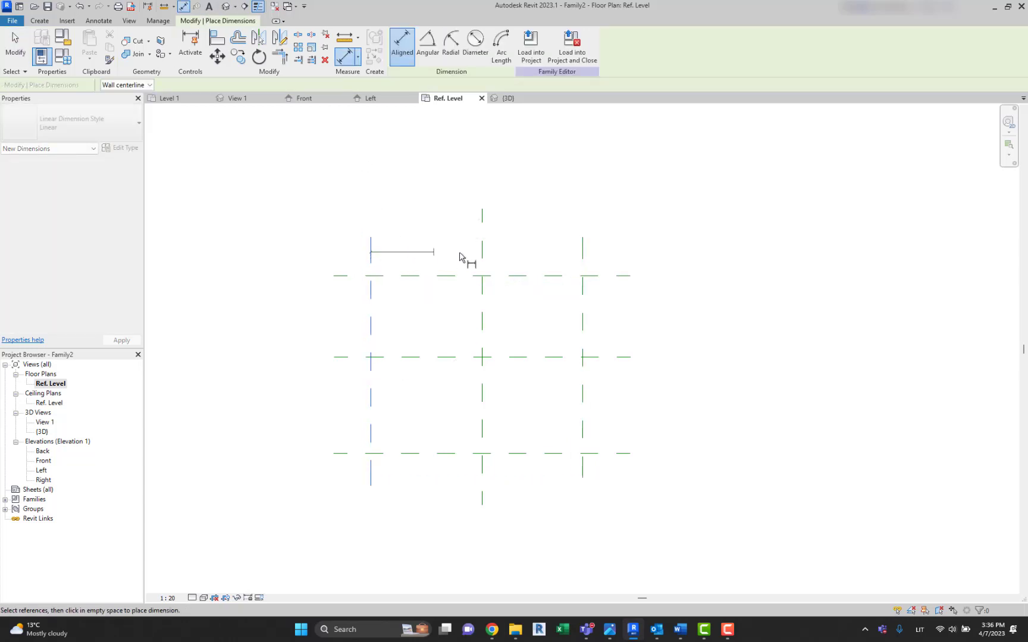
left_click(483, 256)
left_click(438, 223)
left_click(482, 247)
left_click(583, 245)
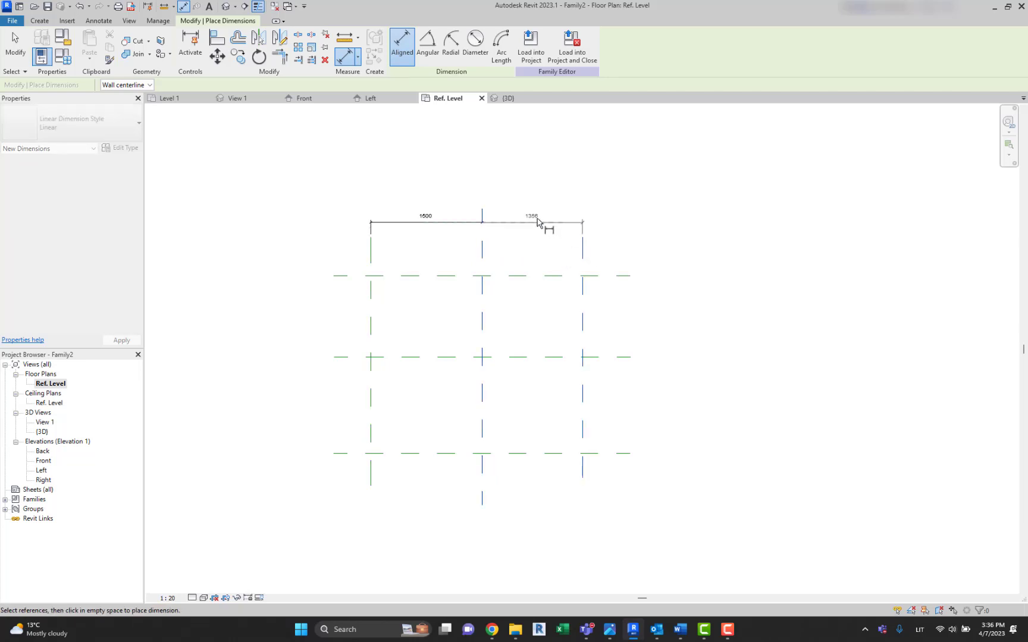
left_click(532, 223)
Dimension the distances from the horizontal center plane to the upper and lower reference planes, placing both dimensions beside the grid
left_click(608, 355)
left_click(619, 277)
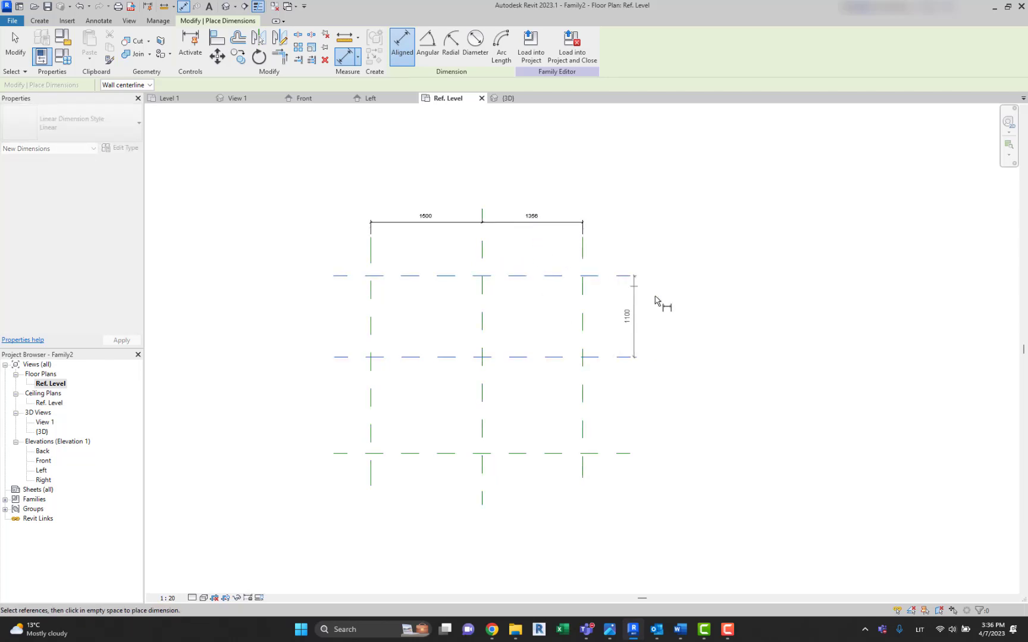
left_click(682, 315)
left_click(604, 359)
left_click(610, 455)
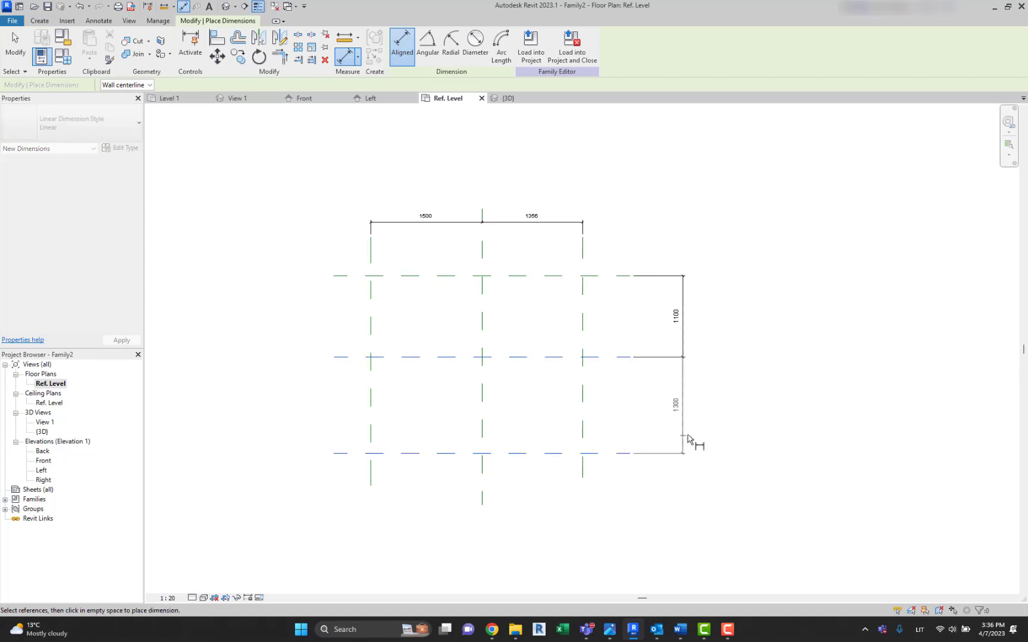
left_click(698, 409)
key("Escape")
key("Escape")
Set the upper reference plane's distance from the horizontal center plane to 1500 mm
scroll(586, 268, "up", 2)
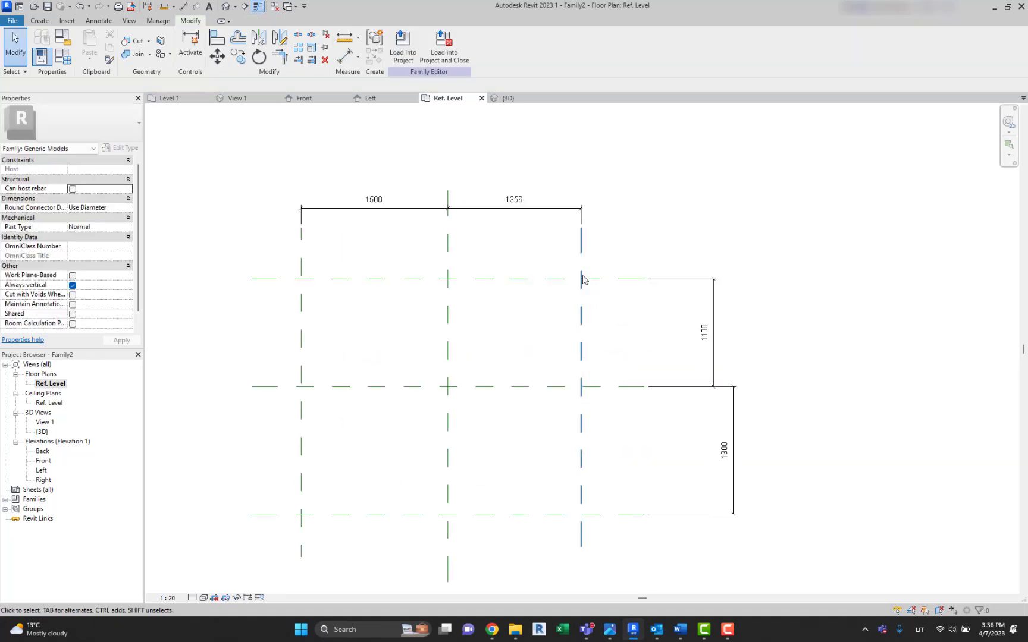
scroll(585, 293, "up", 1)
left_click(586, 278)
left_click(724, 338)
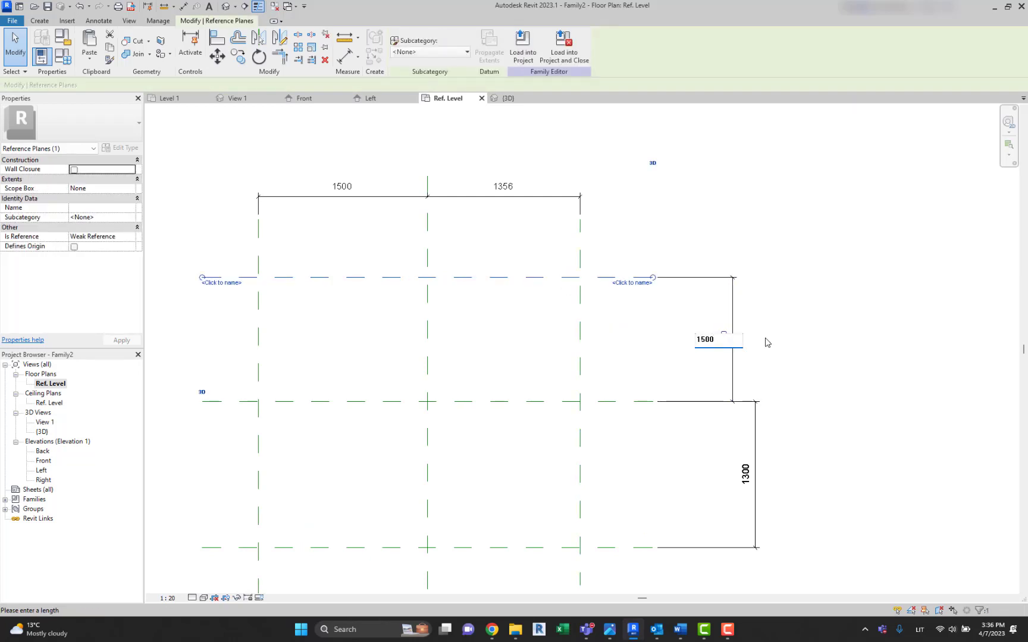
type("1500")
key("Return")
key("Escape")
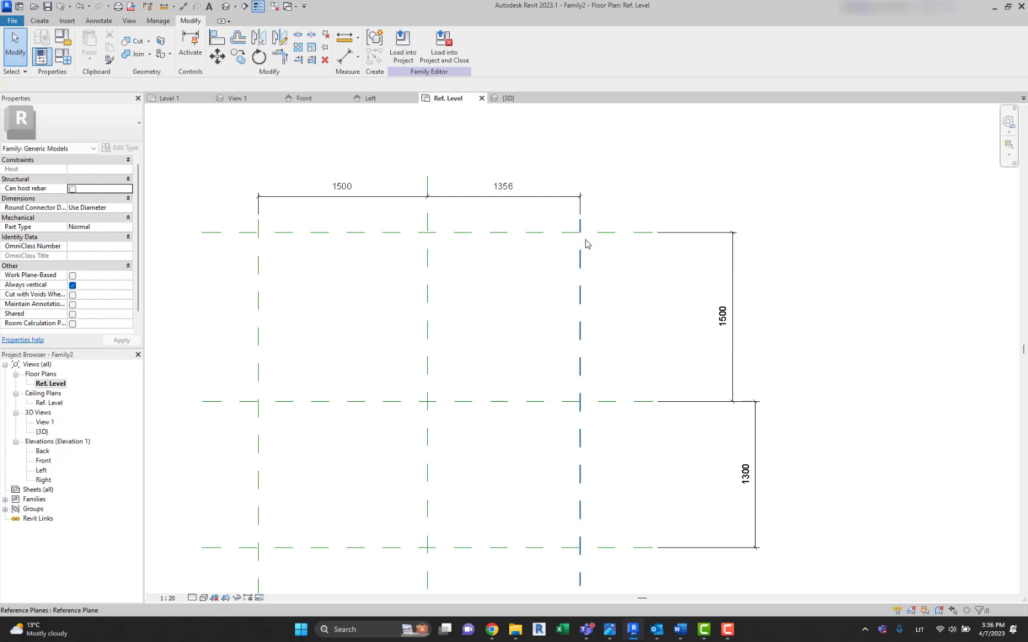
Sketch a 100 mm radius circle for a new extrusion inside the upper-left reference plane corner and make its center mark visible
scroll(575, 268, "down", 3)
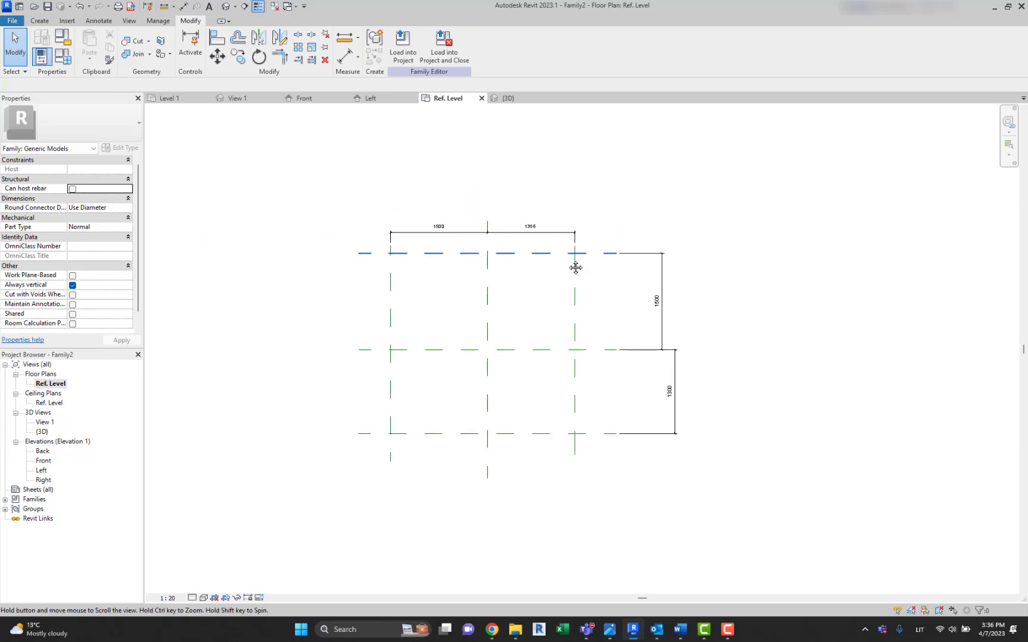
scroll(535, 270, "up", 2)
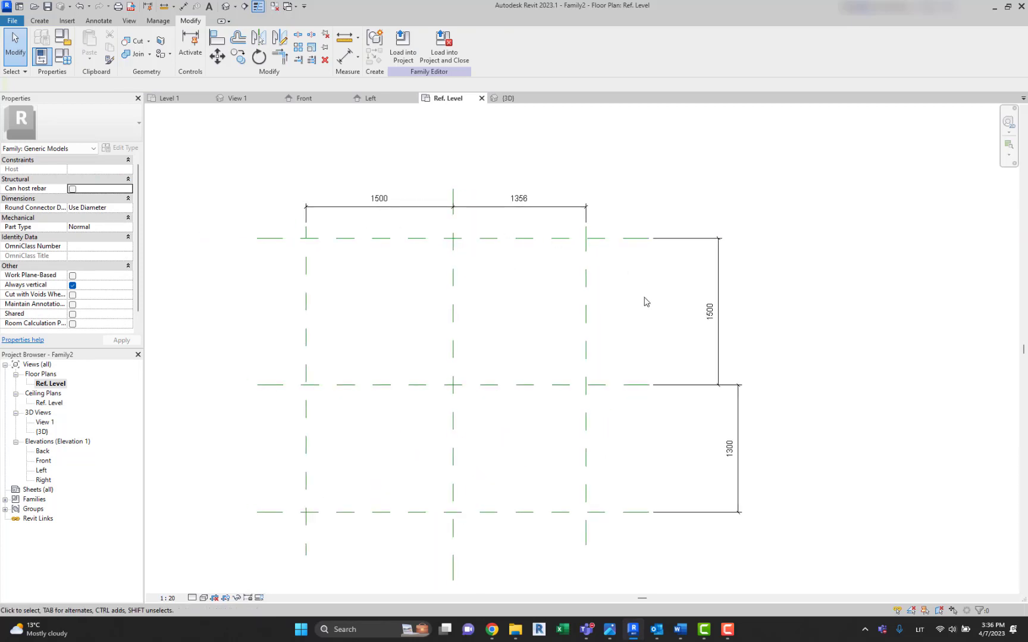
scroll(654, 291, "down", 2)
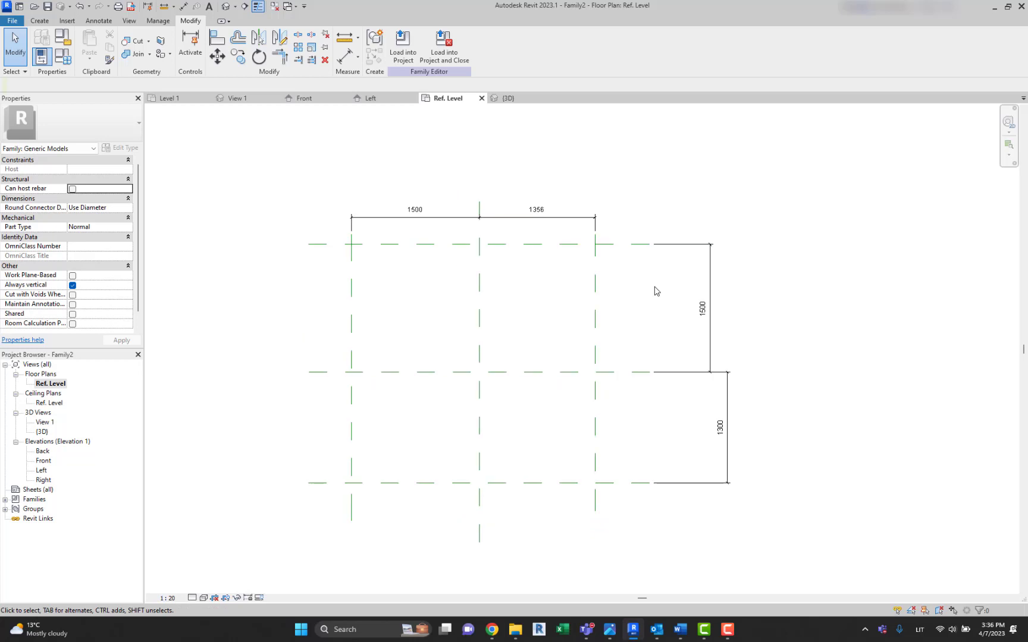
left_click(39, 22)
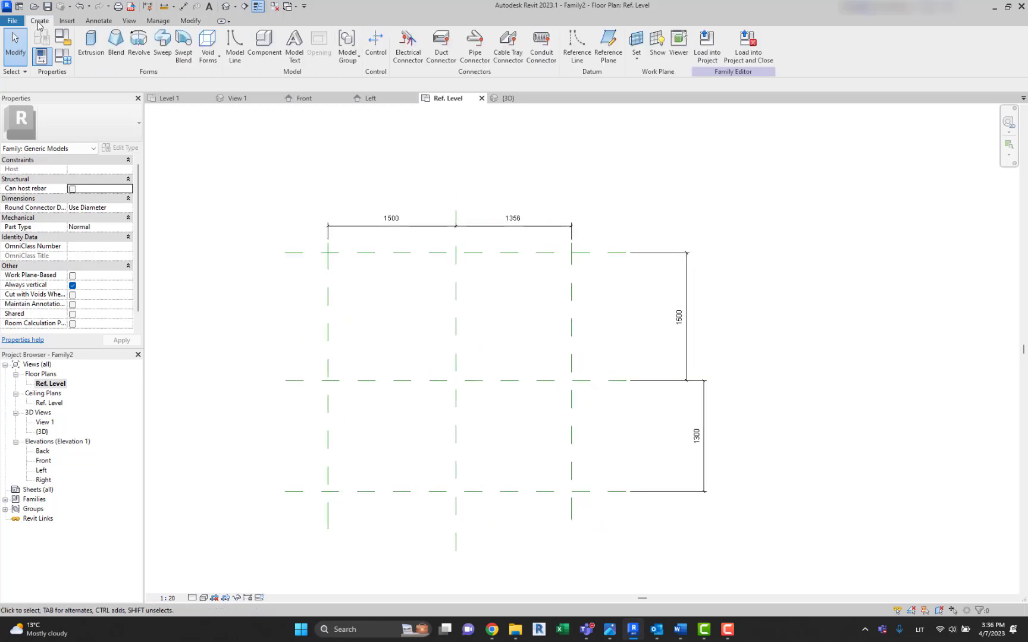
left_click(91, 46)
middle_click_drag(401, 122, 444, 171)
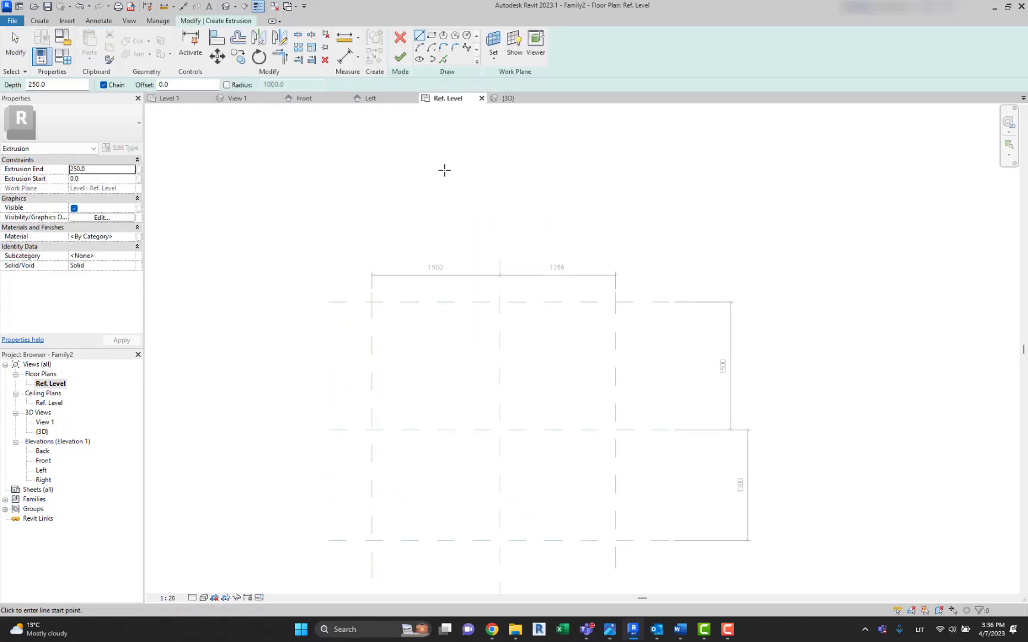
left_click(467, 36)
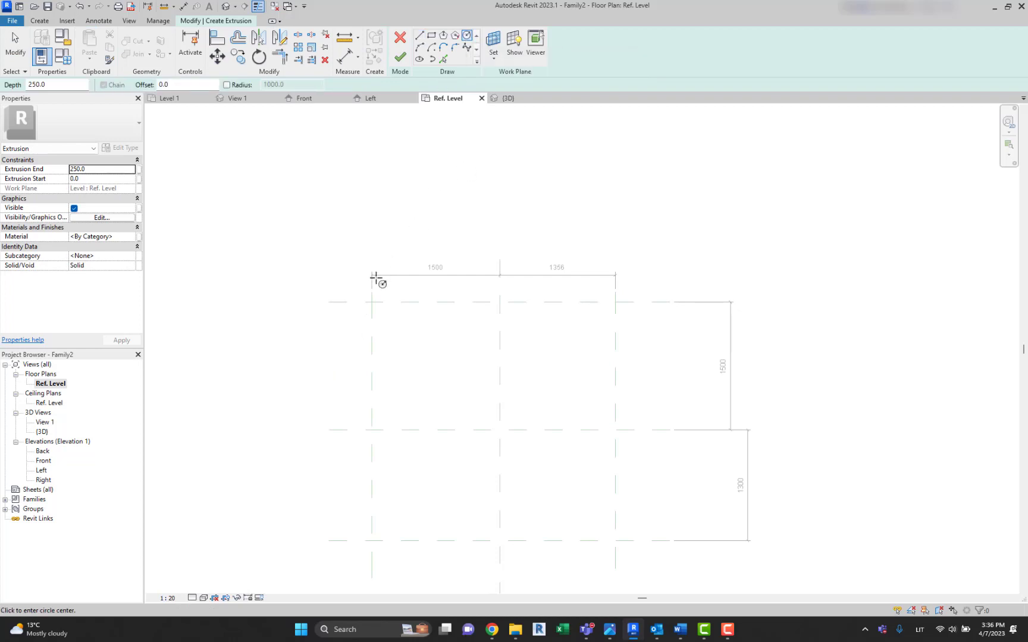
scroll(378, 273, "up", 2)
left_click(403, 361)
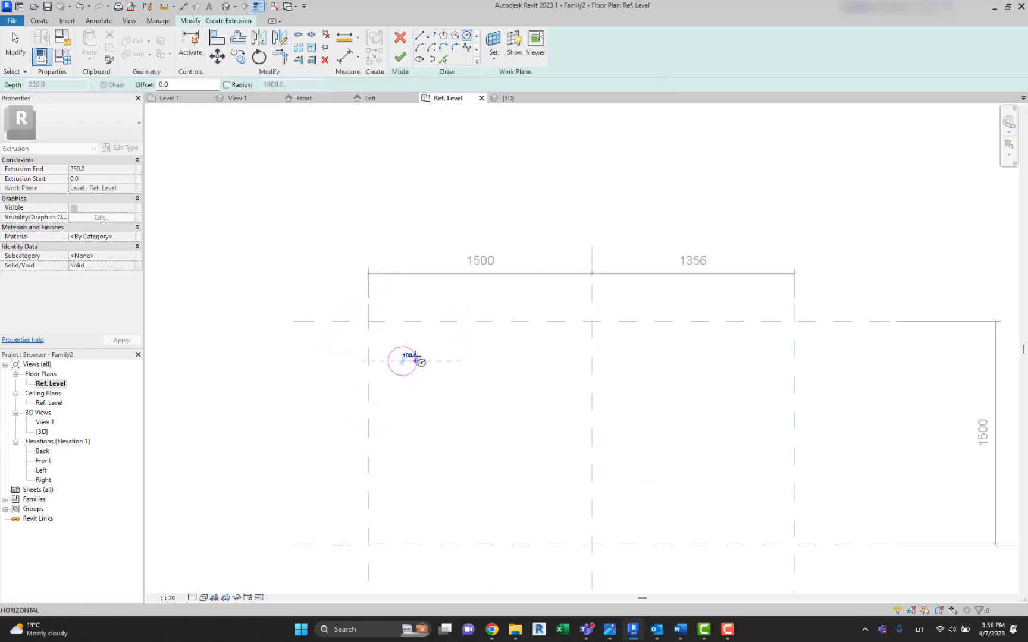
scroll(424, 363, "up", 1)
left_click(414, 373)
key("Escape")
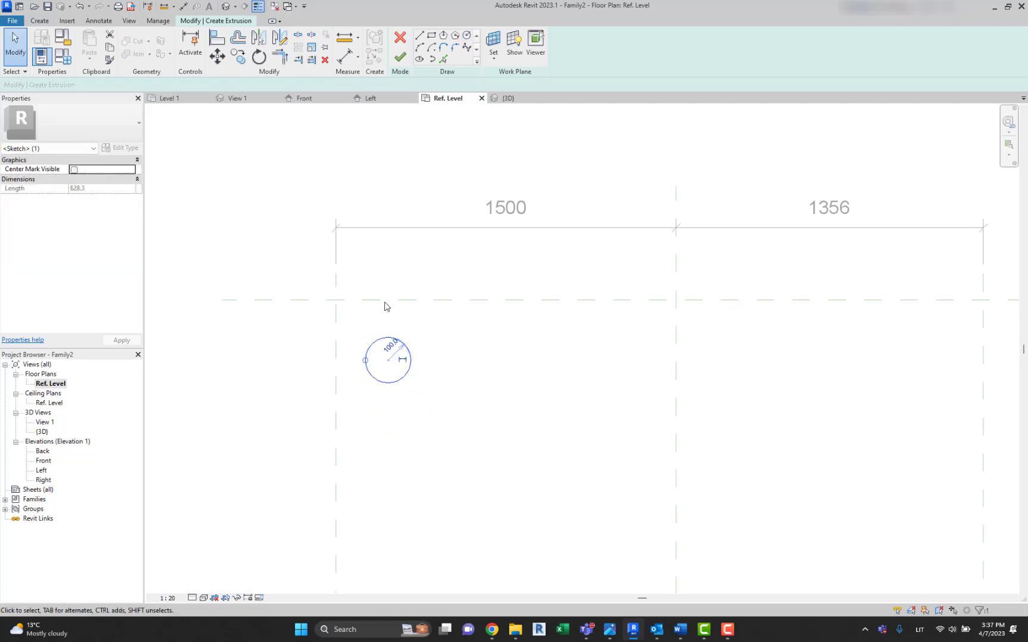
left_click(74, 170)
key("Escape")
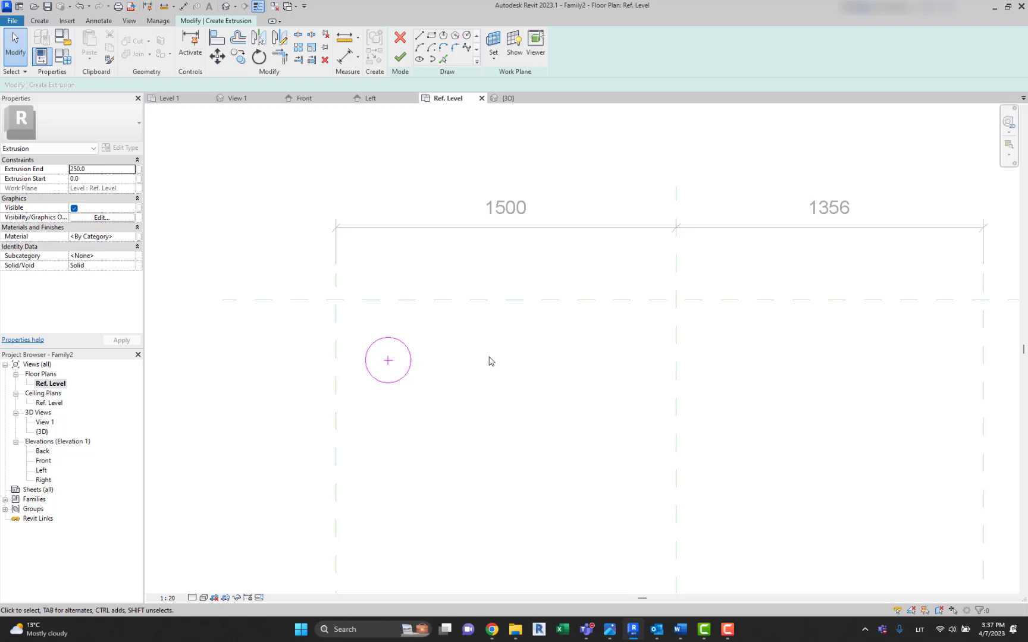
Align and lock the circle's center to the left and upper reference planes, and finish the 250 mm extrusion
key("a")
key("l")
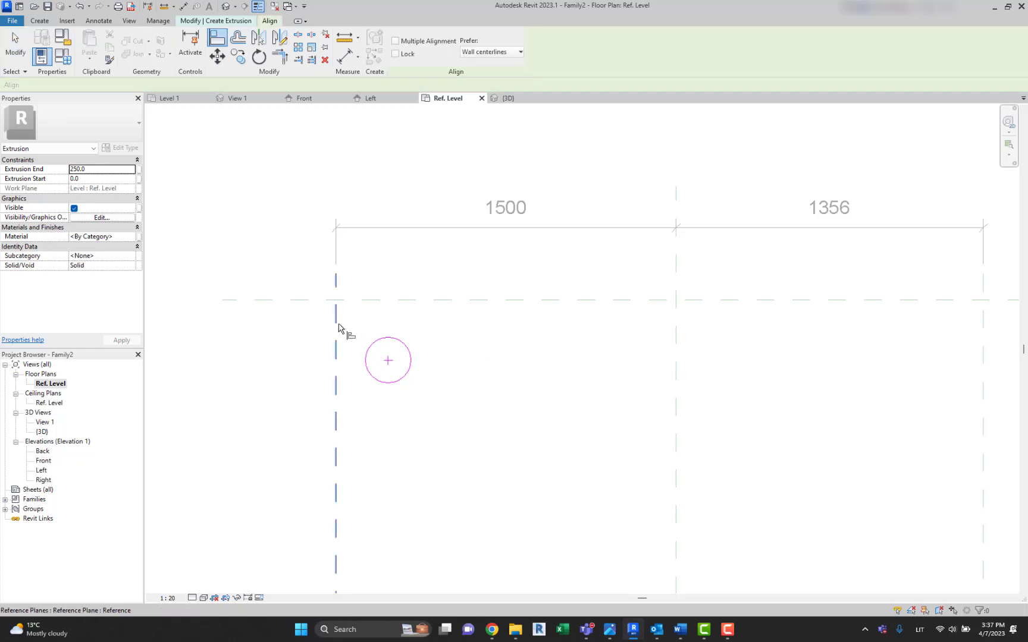
left_click(336, 328)
left_click(388, 361)
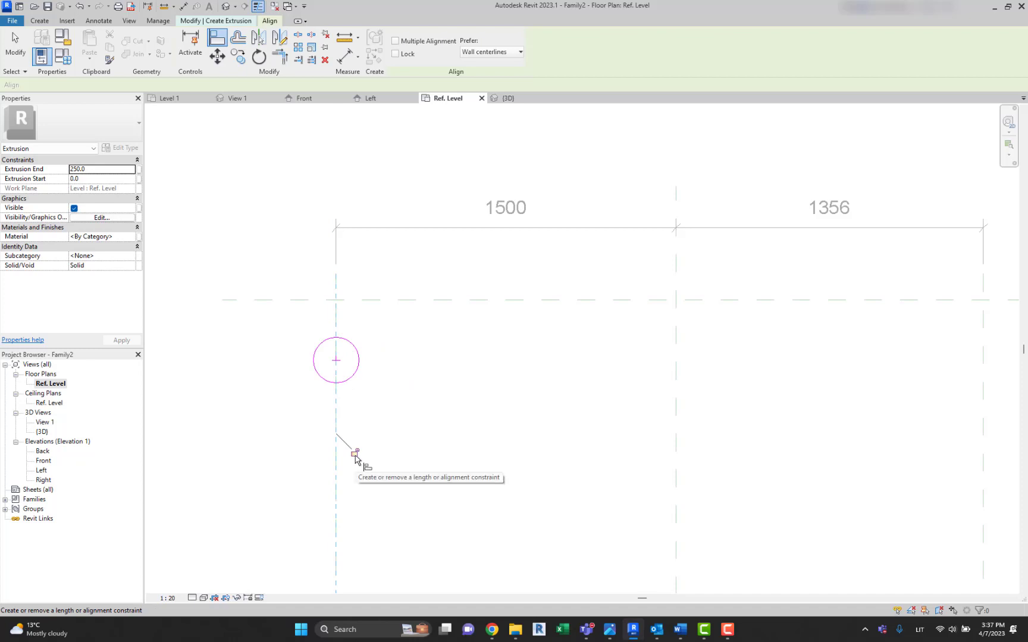
left_click(383, 303)
left_click(336, 360)
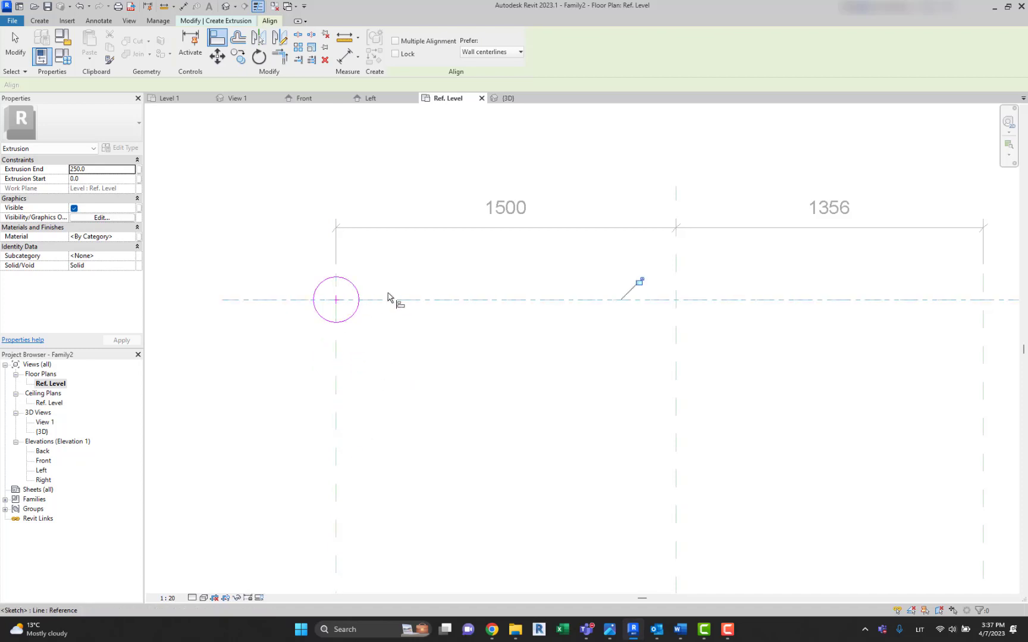
scroll(643, 289, "down", 2)
middle_click_drag(648, 289, 544, 269)
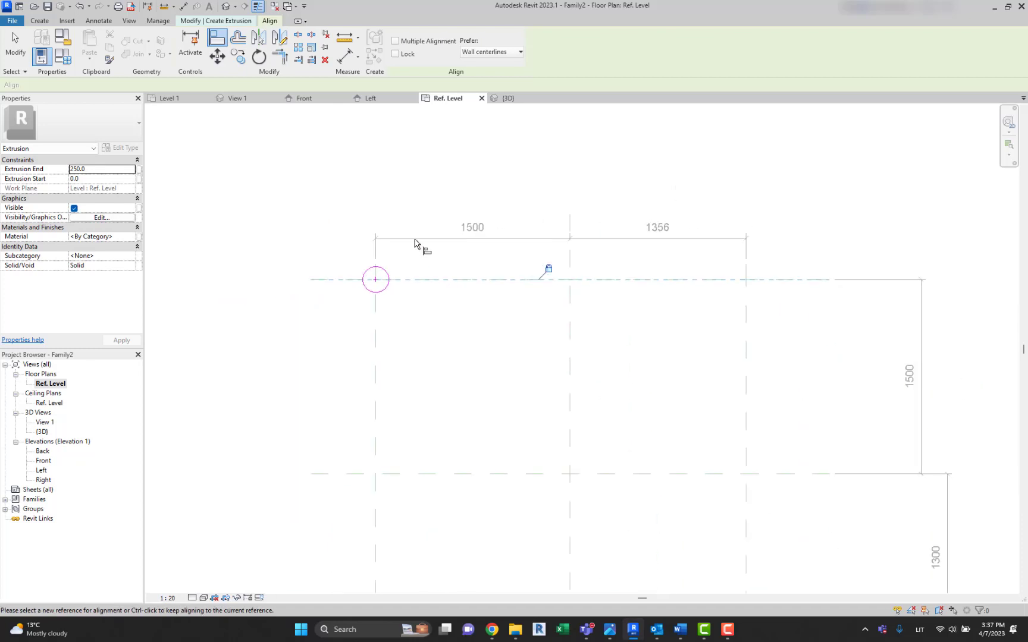
key("Escape")
key("Escape")
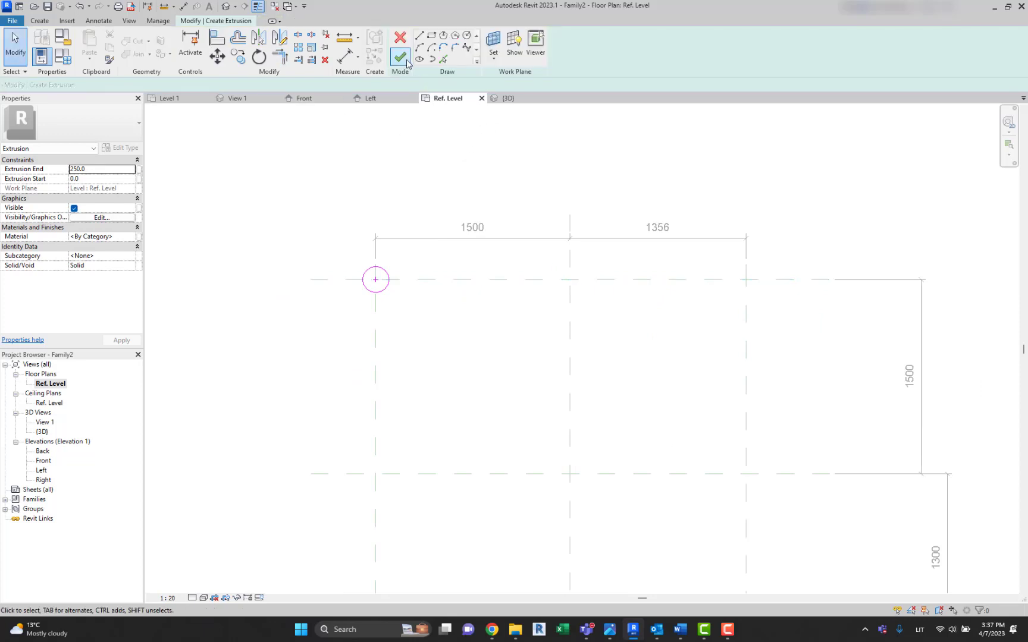
key("Escape")
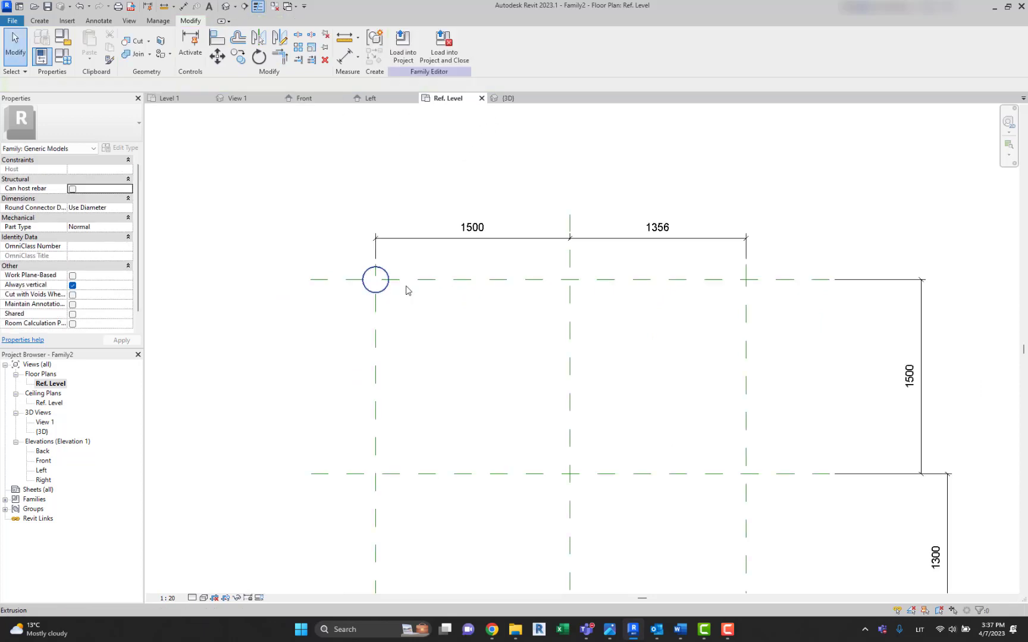
Start another 250 mm extrusion and sketch a circle the size of the first leg near the upper-right reference plane corner
middle_click_drag(387, 293, 481, 287)
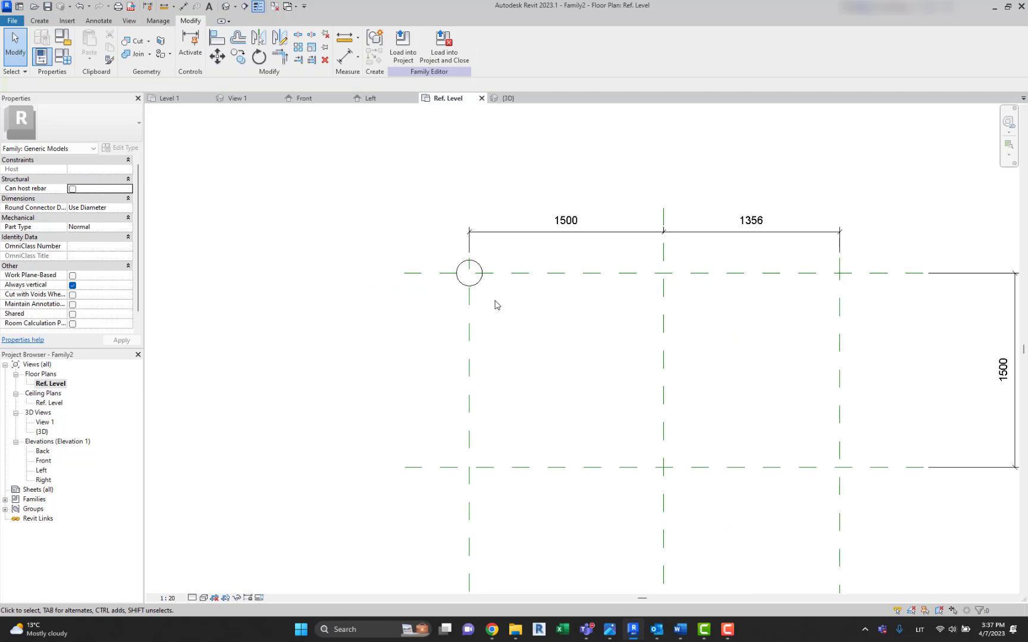
scroll(493, 305, "down", 1)
middle_click_drag(484, 290, 467, 272)
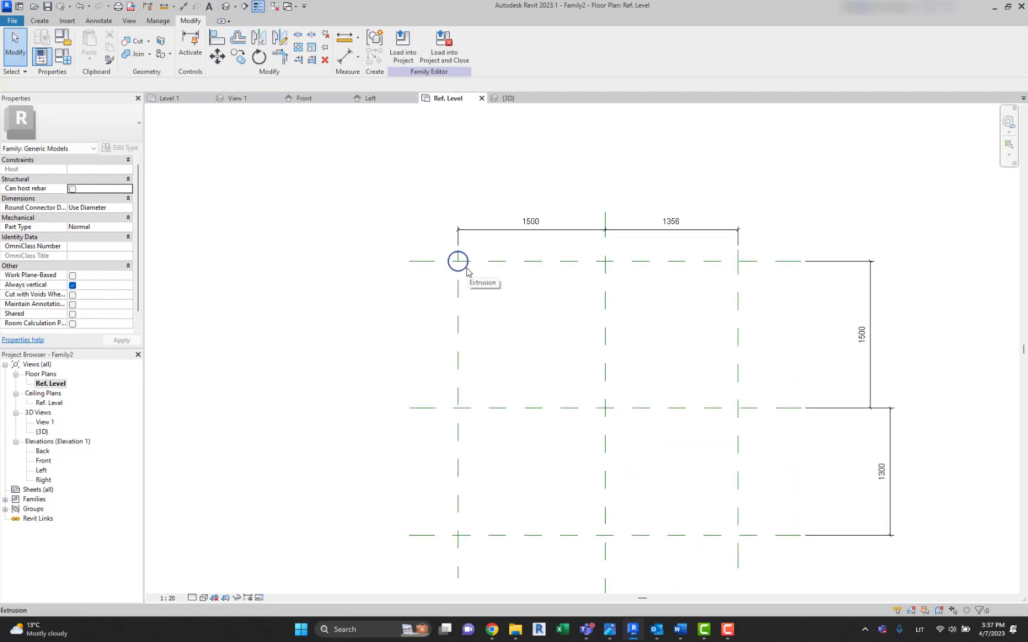
middle_click_drag(477, 296, 465, 335)
scroll(450, 337, "up", 2)
left_click(39, 20)
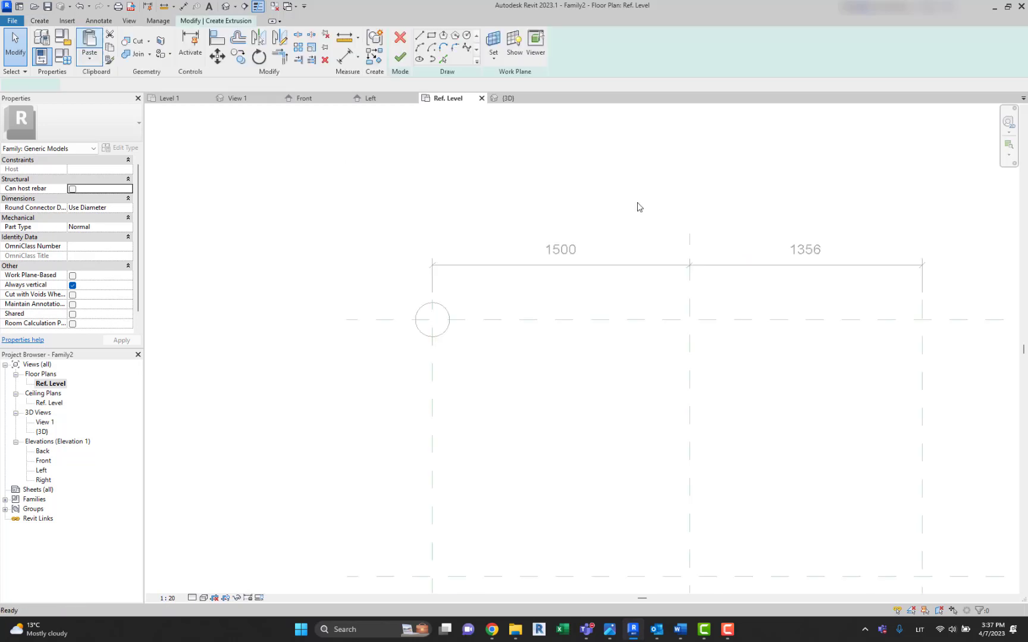
left_click(661, 335)
key("Escape")
left_click(608, 340)
Align the second circle's center with the right and upper reference planes and lock it to them
key("a")
key("l")
left_click(715, 452)
left_click(662, 335)
left_click(503, 295)
left_click(716, 332)
scroll(508, 277, "down", 2)
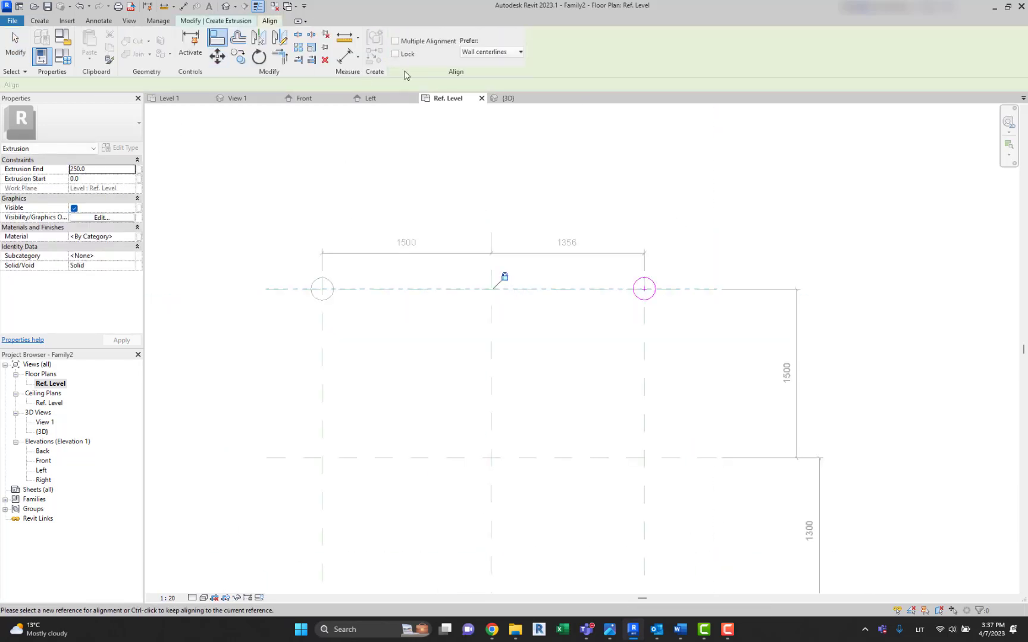
key("Escape")
Sketch a 100 mm radius circle for the third leg inside the lower-left reference plane corner
middle_click_drag(576, 344, 649, 175)
scroll(439, 391, "up", 2)
left_click(428, 385)
left_click(447, 393)
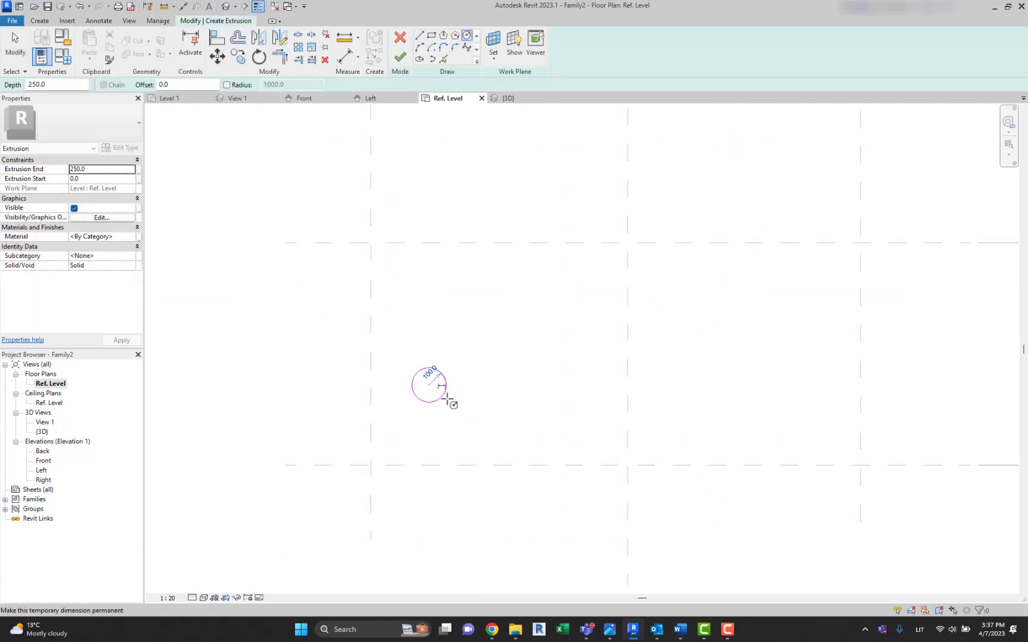
Align the third circle's center with the left and lower reference planes
key("Escape")
key("a")
key("l")
left_click(370, 321)
left_click(429, 385)
left_click(405, 464)
left_click(369, 385)
key("Escape")
scroll(525, 107, "down", 1)
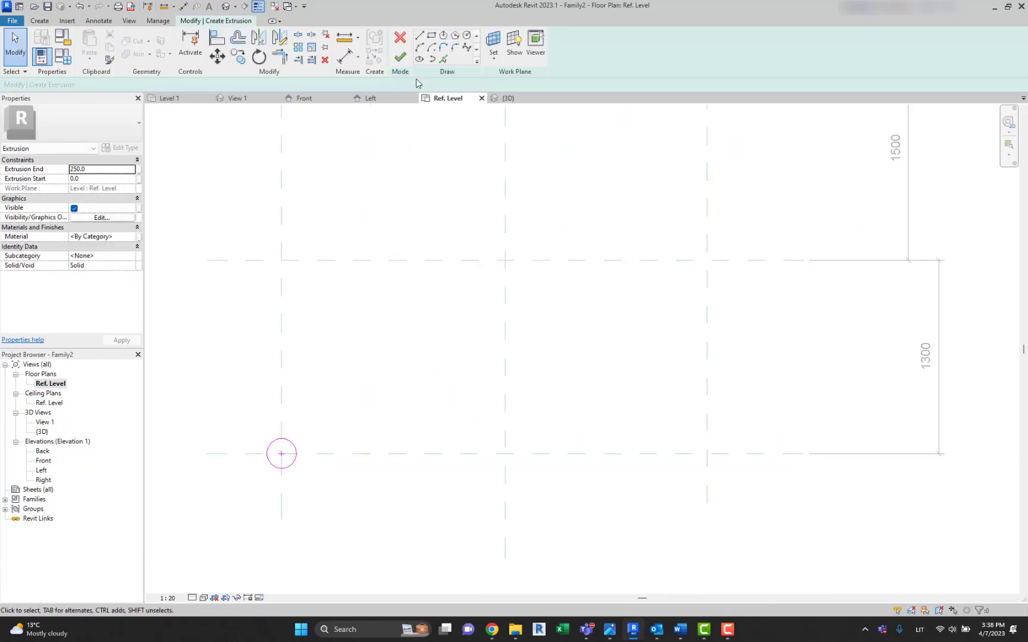
Sketch a circle the size of the other legs inside the lower-right reference plane corner for the fourth extrusion
middle_click_drag(524, 107, 355, 87)
left_click(494, 362)
left_click(509, 364)
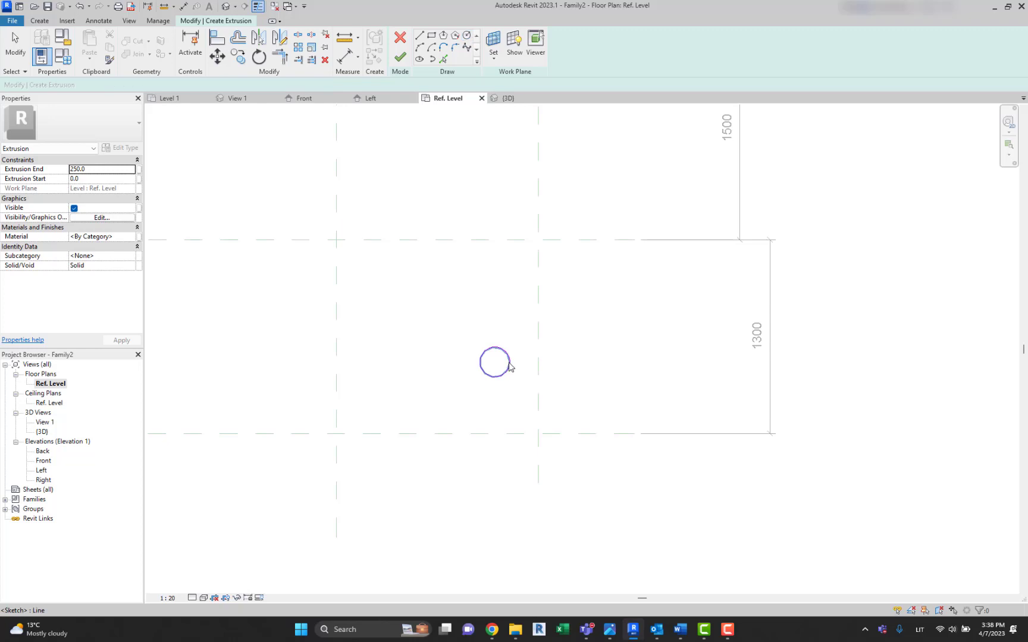
Align the fourth circle's center with the right and lower reference planes, and finish the 250 mm extrusion
key("a")
key("l")
left_click(538, 342)
left_click(494, 362)
left_click(539, 434)
left_click(537, 360)
scroll(562, 319, "down", 1)
middle_click_drag(586, 328, 645, 420)
scroll(645, 363, "up", 1)
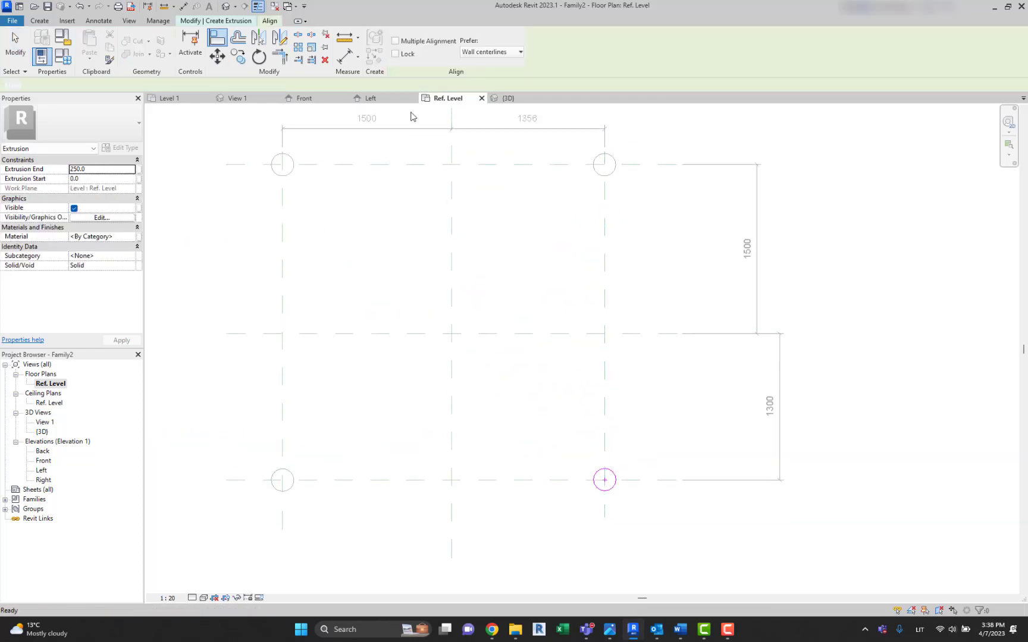
key("Escape")
left_click(400, 54)
scroll(554, 261, "down", 1)
middle_click_drag(554, 261, 498, 280)
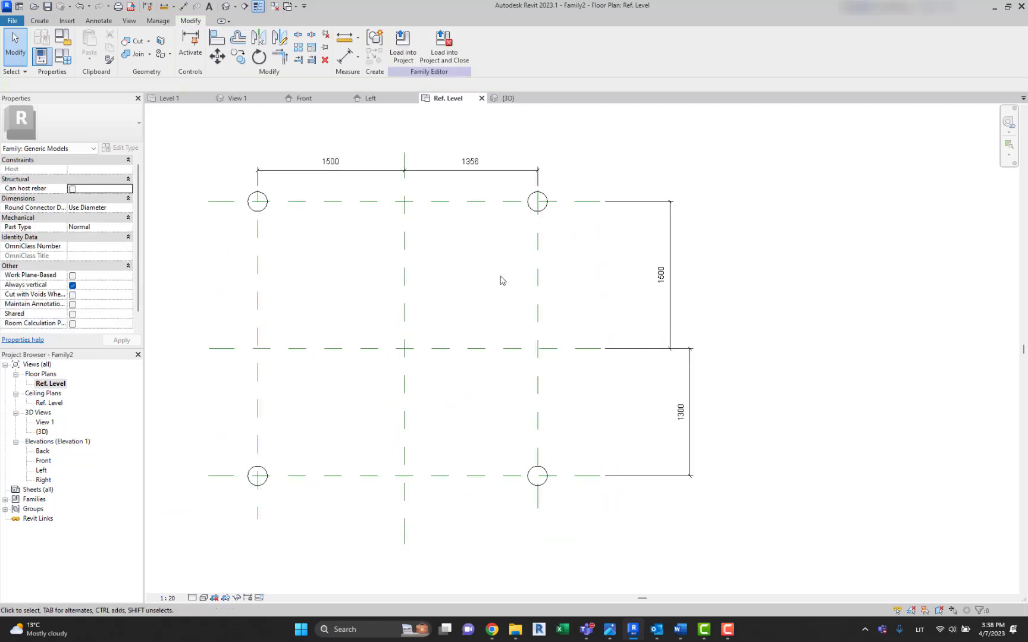
Set the upper reference plane's distance from the horizontal center plane to 1000 mm
left_click(482, 206)
left_click(660, 275)
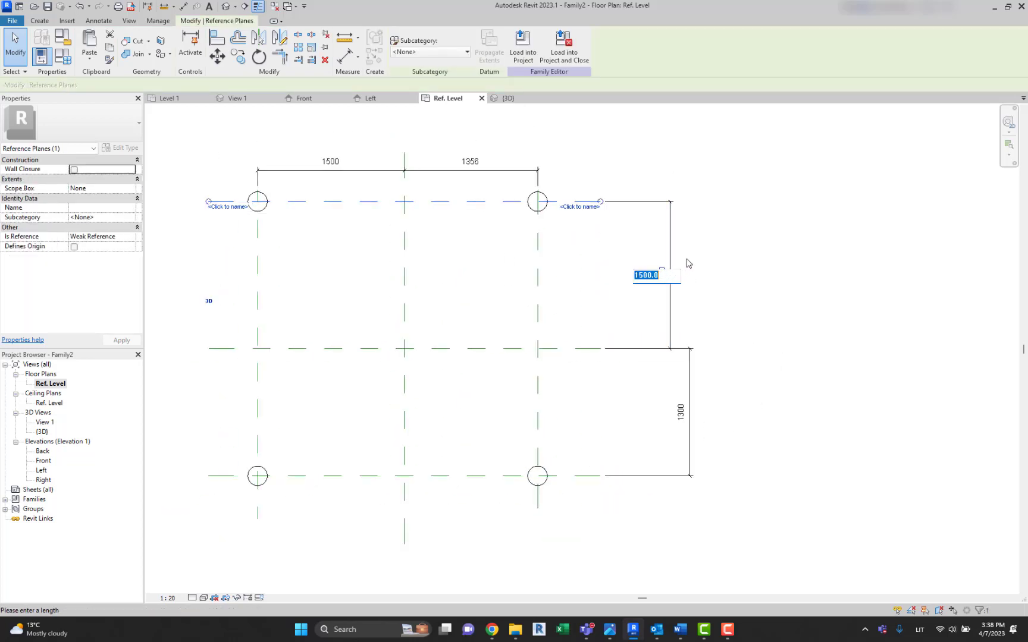
key("Return")
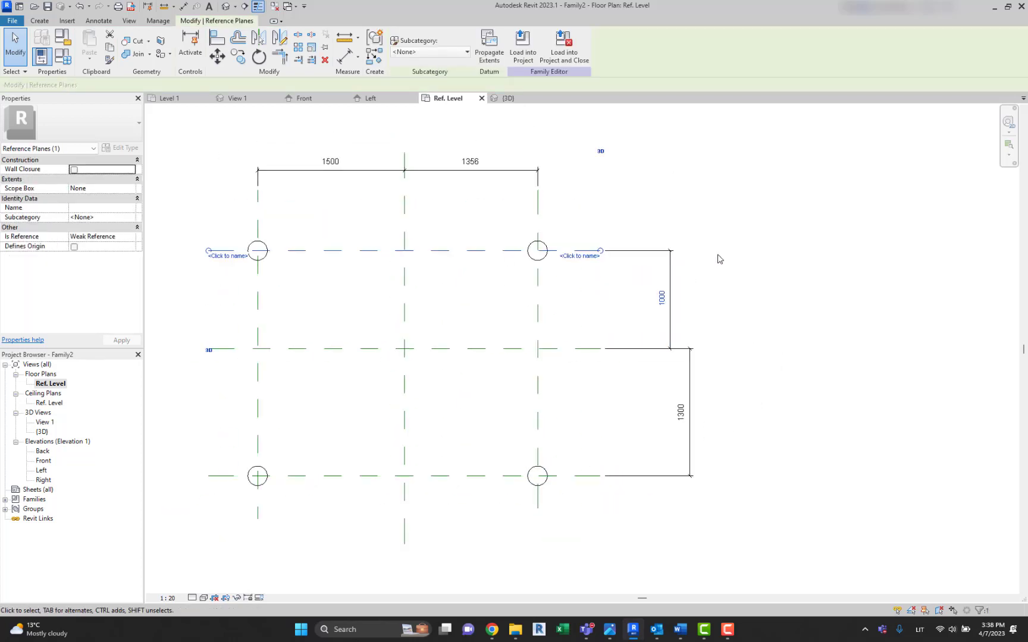
key("Escape")
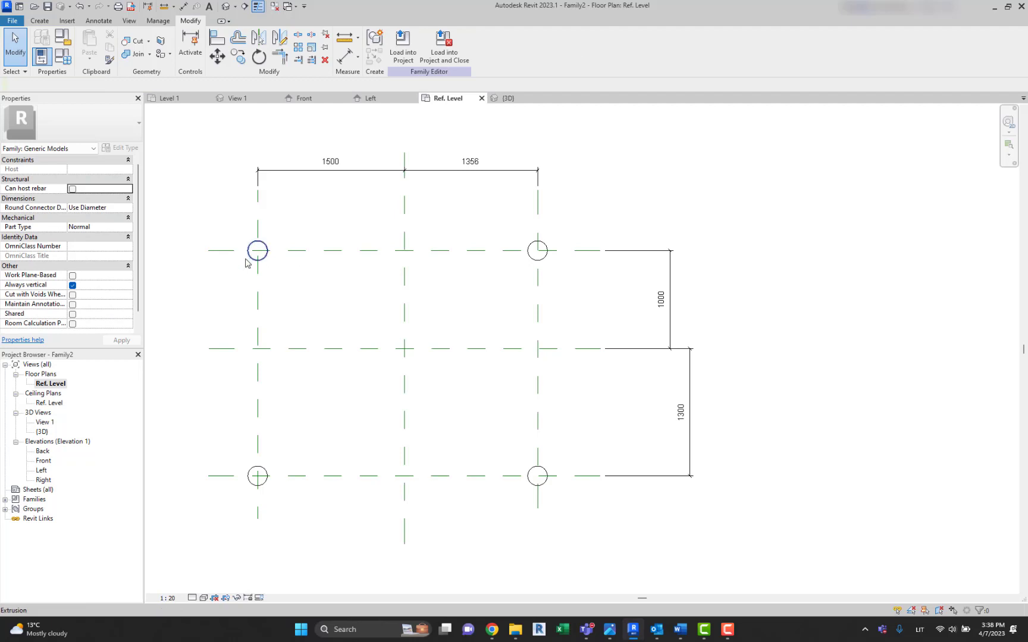
left_click(529, 250)
left_click(695, 218)
middle_click_drag(739, 217, 747, 227)
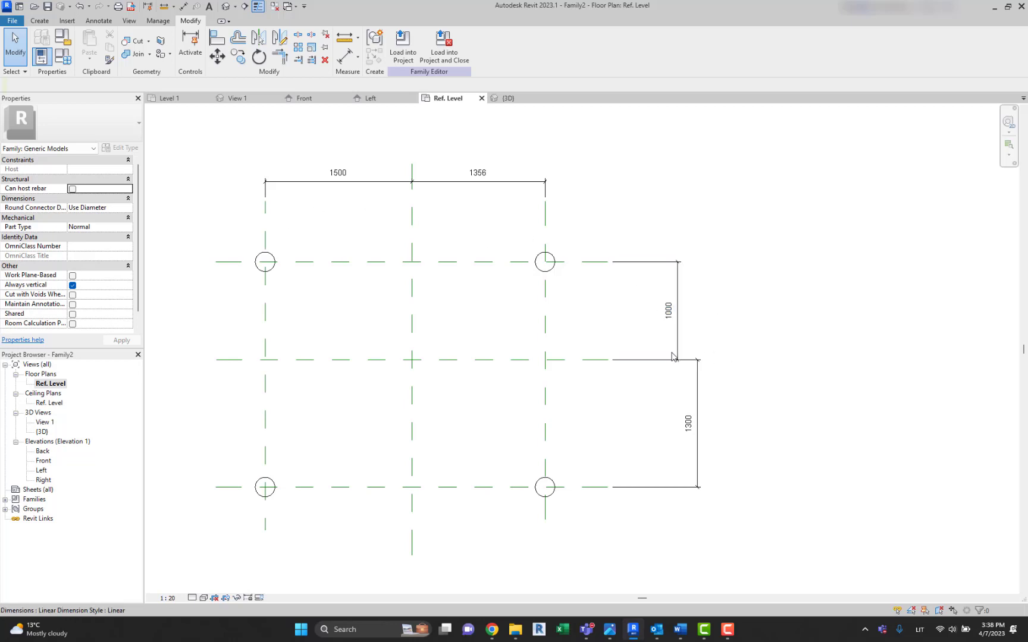
Line up the 1300 mm vertical dimension with the 1000 mm dimension above it, and select the upper dimension
middle_click_drag(747, 359, 709, 356)
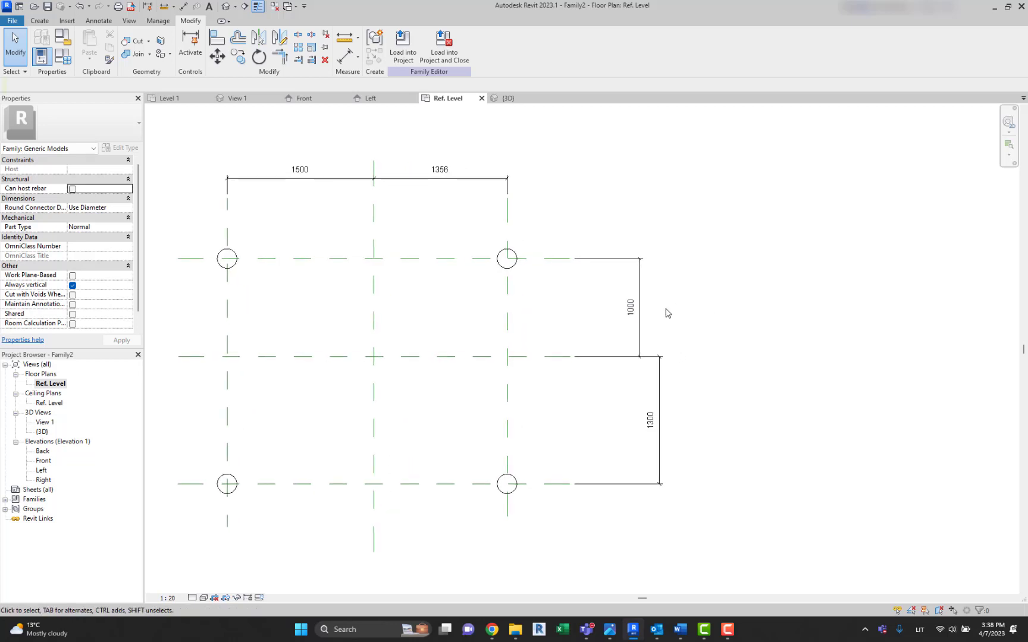
left_click_drag(659, 388, 639, 383)
left_click(639, 309)
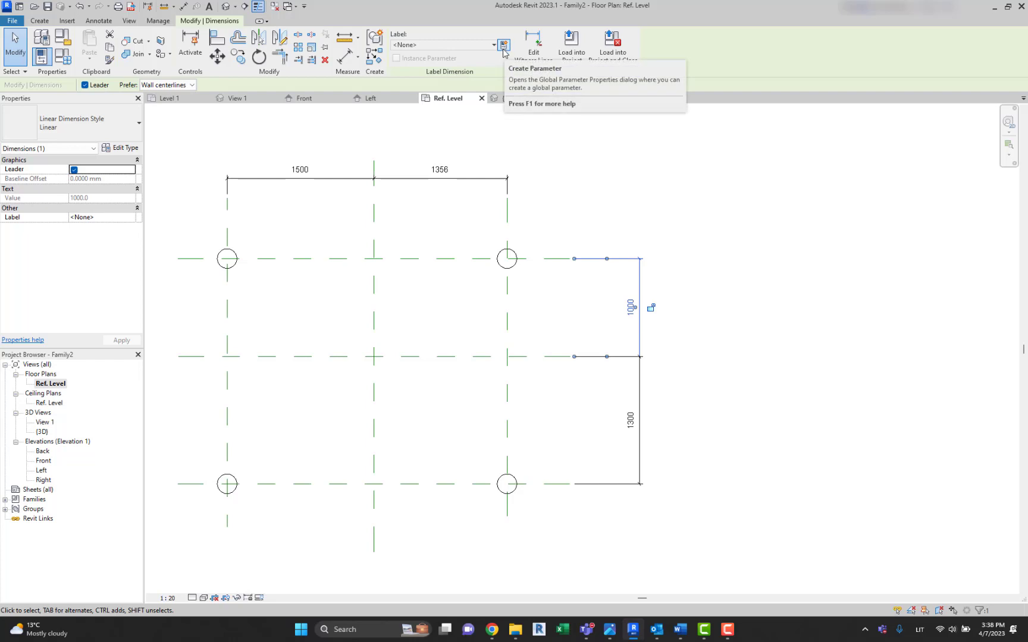
Open Family Types and start a new family parameter
left_click(64, 57)
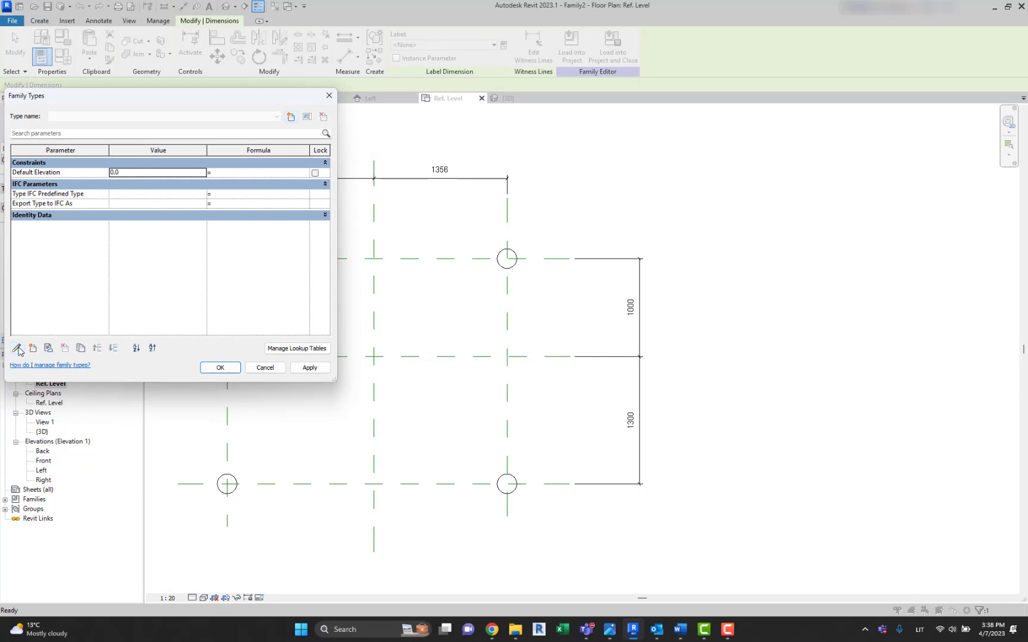
left_click(32, 350)
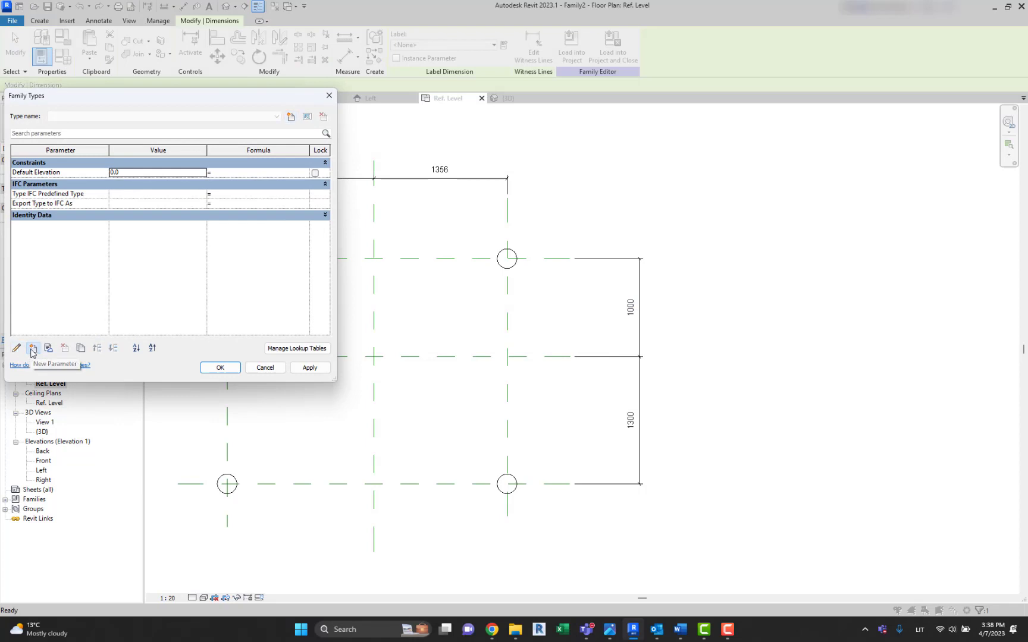
left_click_drag(364, 144, 377, 144)
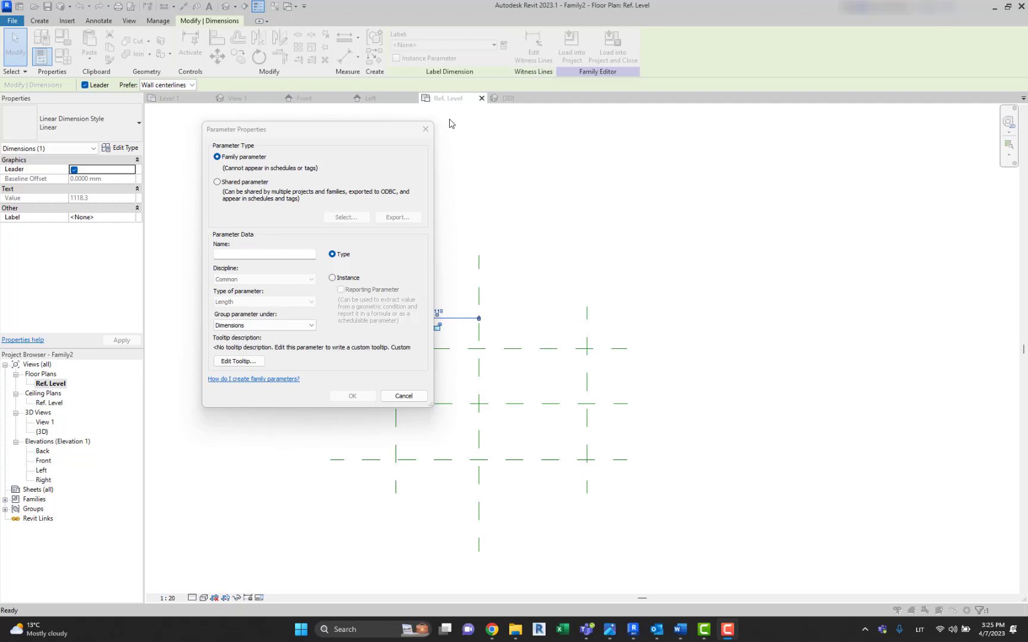
Examine the Type and Instance options of a new parameter and the type properties of the Linear dimension style
left_click_drag(339, 133, 368, 141)
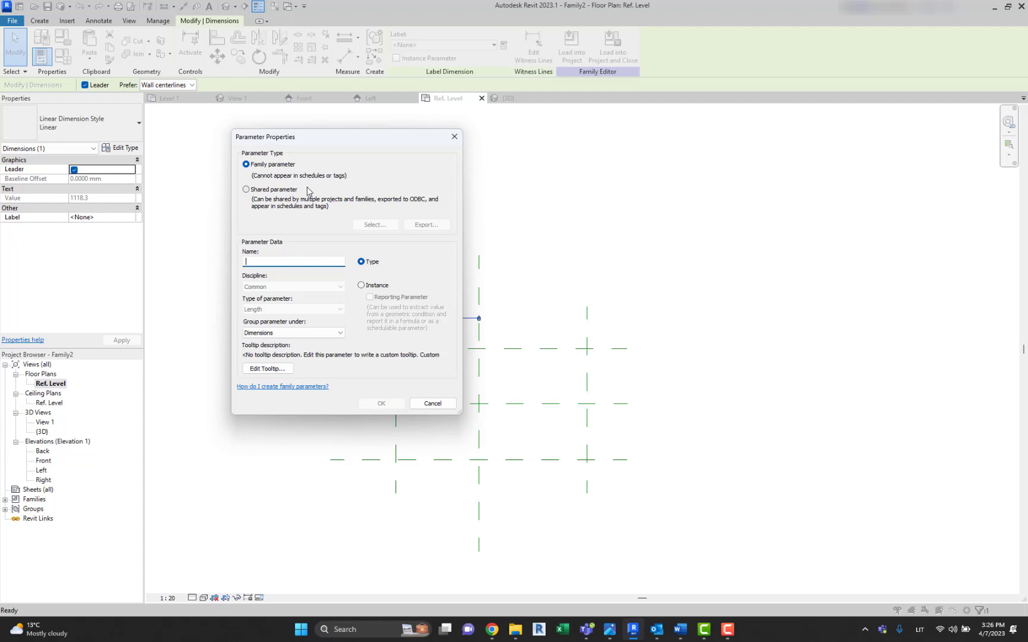
left_click(362, 286)
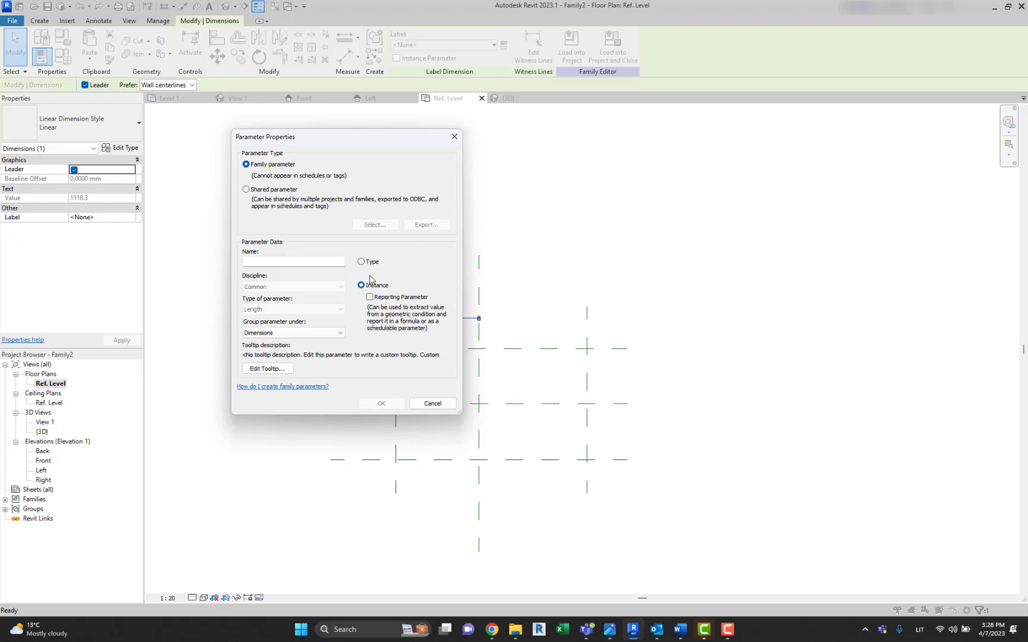
left_click(454, 136)
left_click(121, 148)
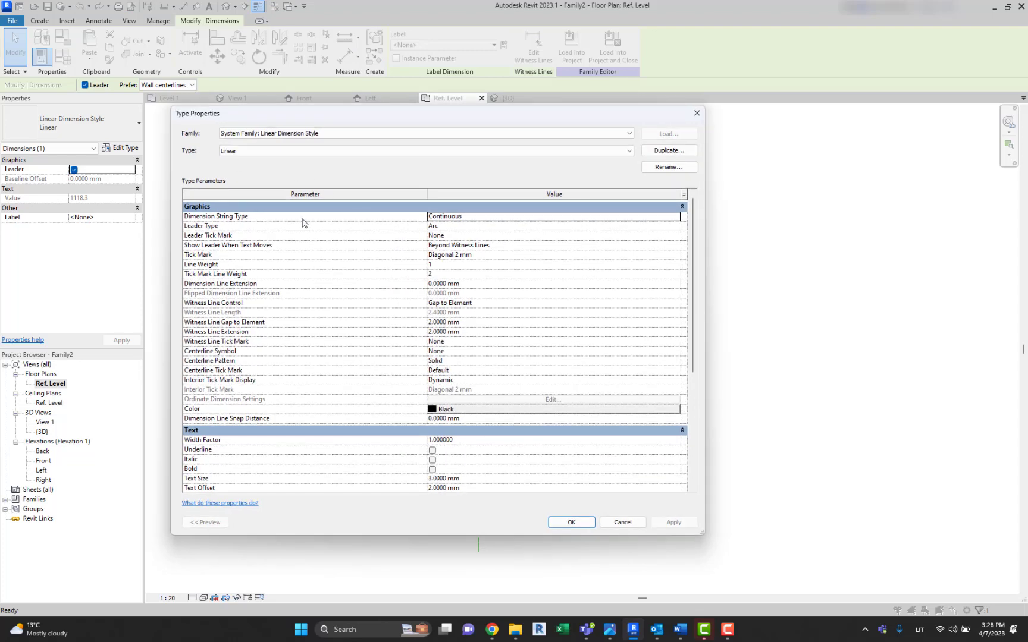
scroll(288, 229, "down", 6)
scroll(275, 291, "up", 5)
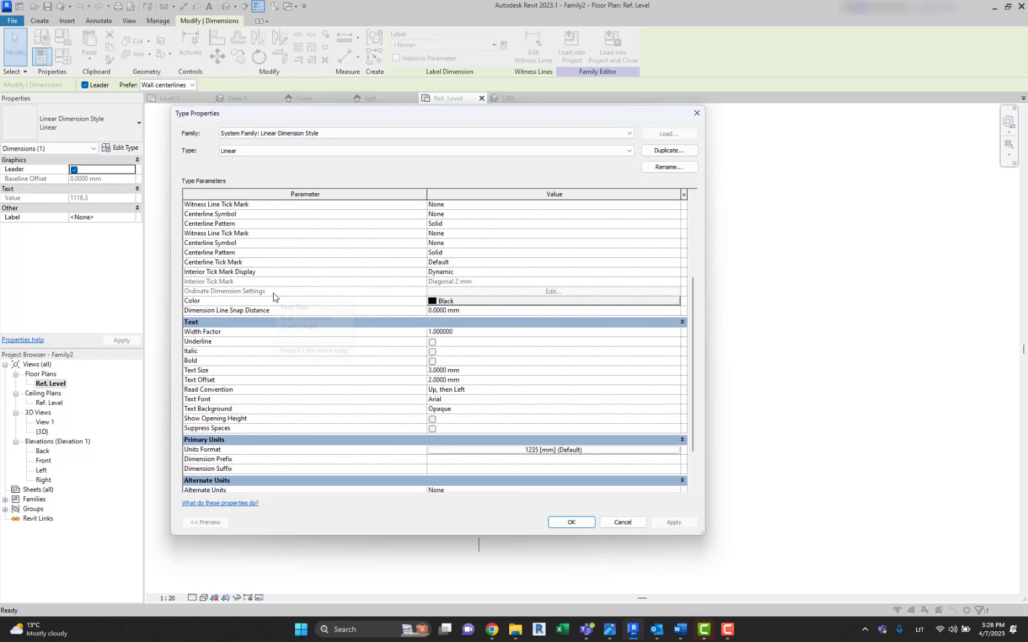
left_click(697, 113)
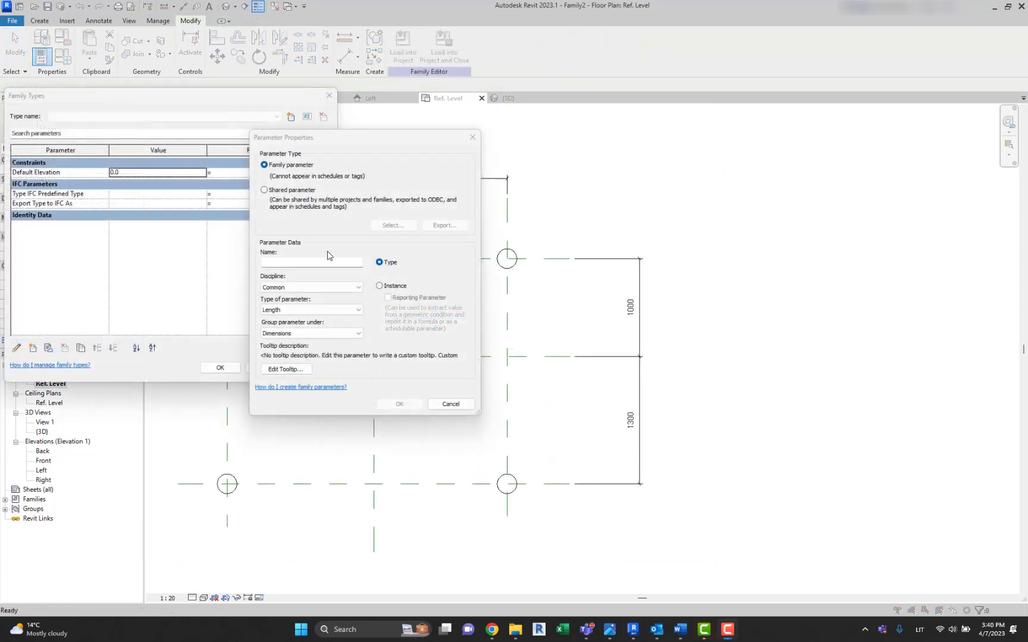
Name the new family parameter "Horizontal offset 4legs" and make it an instance parameter
type("Horiznta")
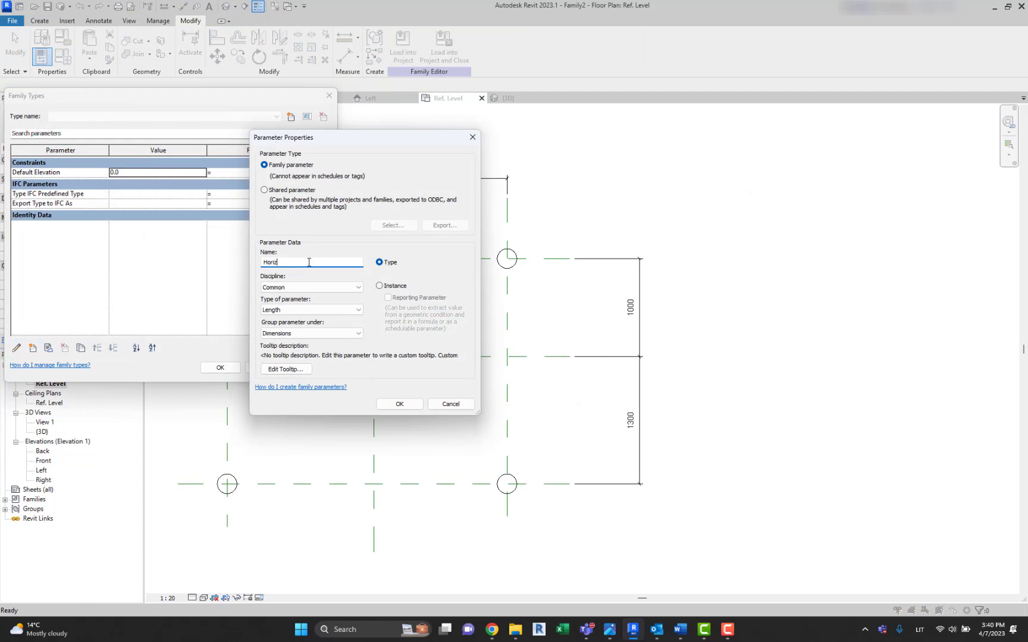
key("BackSpace")
key("BackSpace")
key("BackSpace")
key("BackSpace")
type("ontal offset 4legs")
left_click(385, 286)
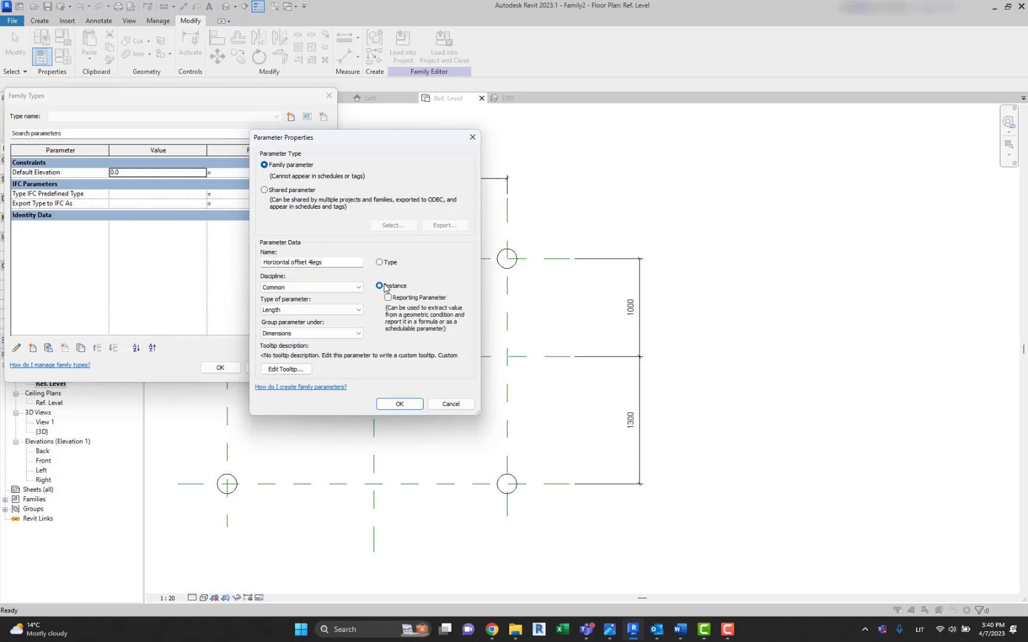
Keep the parameter's discipline as Common, its type as Length and its group as Dimensions, and create it
left_click(291, 290)
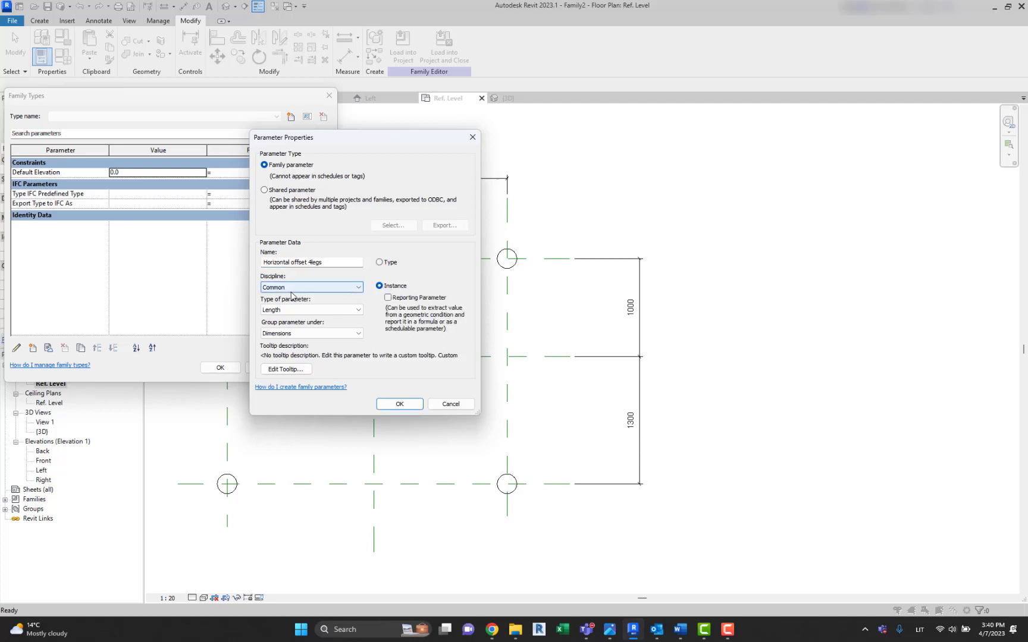
left_click(291, 297)
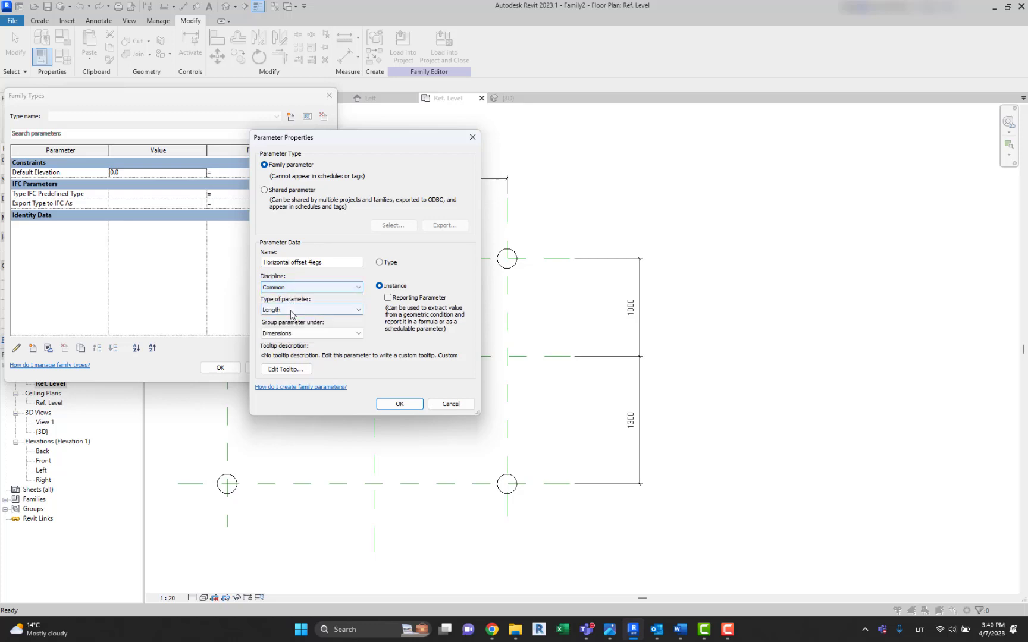
left_click(291, 311)
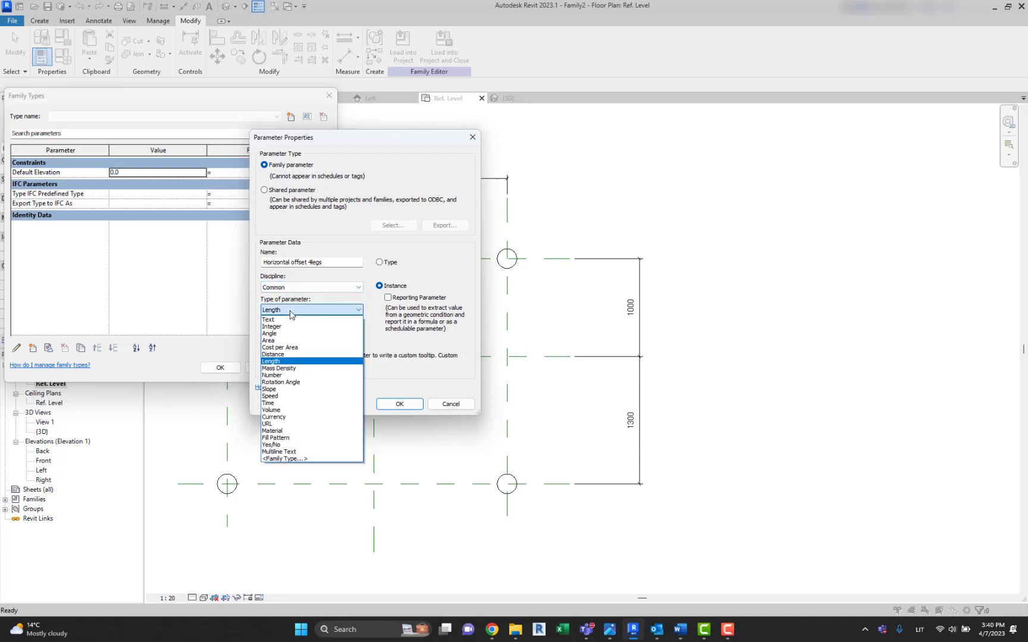
left_click(281, 362)
left_click(300, 334)
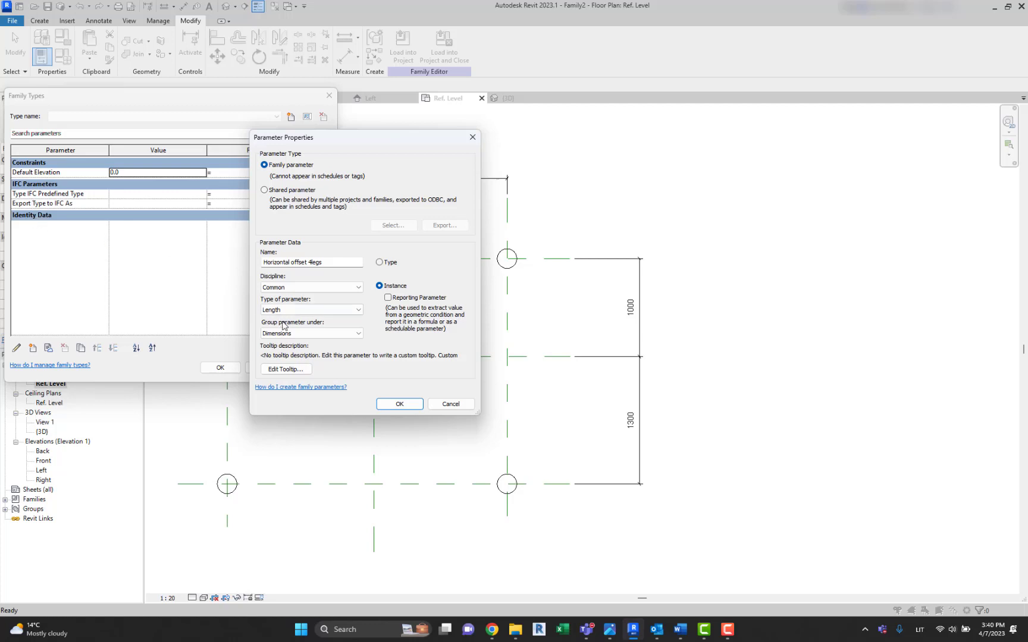
left_click(298, 333)
left_click(295, 334)
left_click(397, 404)
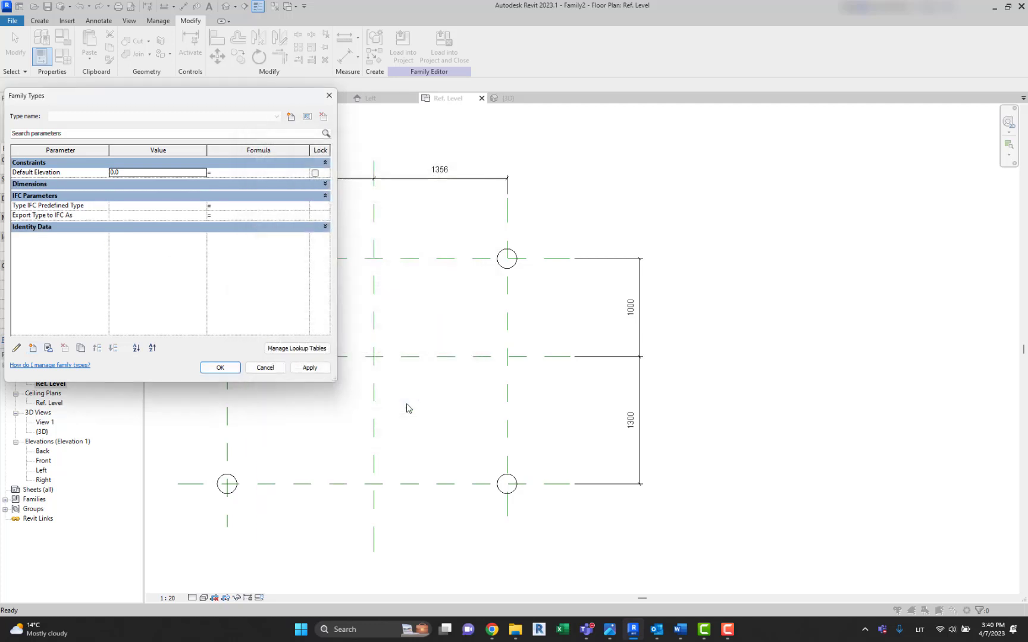
Set Horizontal offset 4legs to 300 and apply the family types
left_click(325, 185)
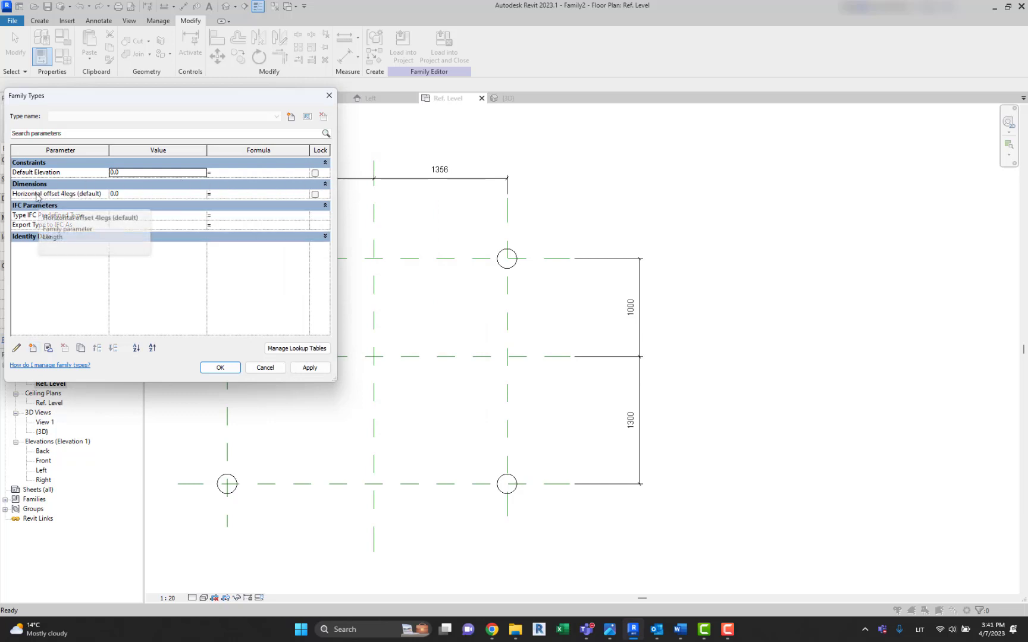
left_click(152, 195)
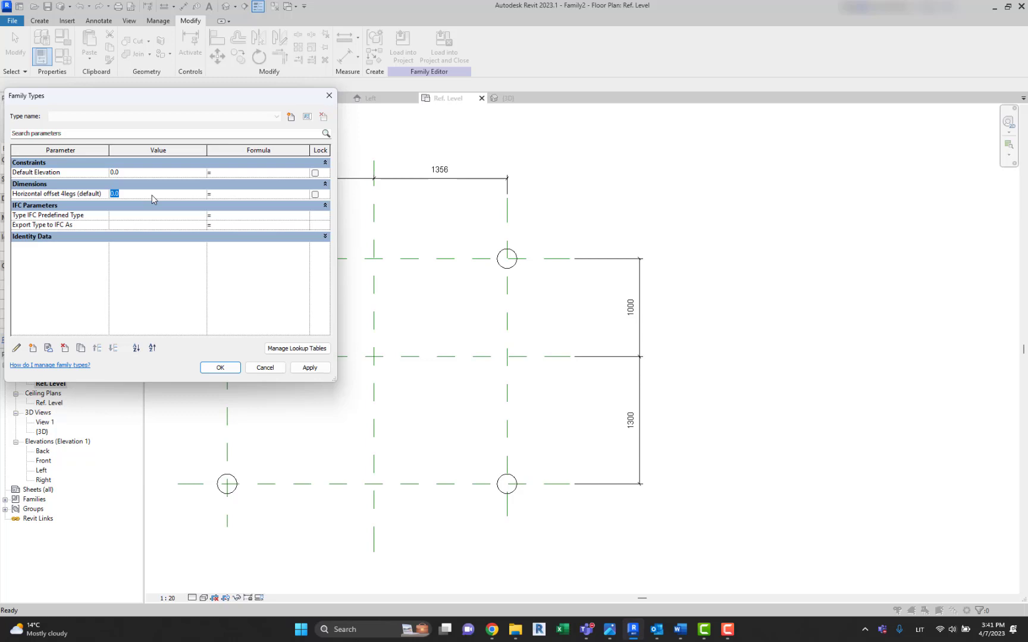
type("300")
left_click(220, 367)
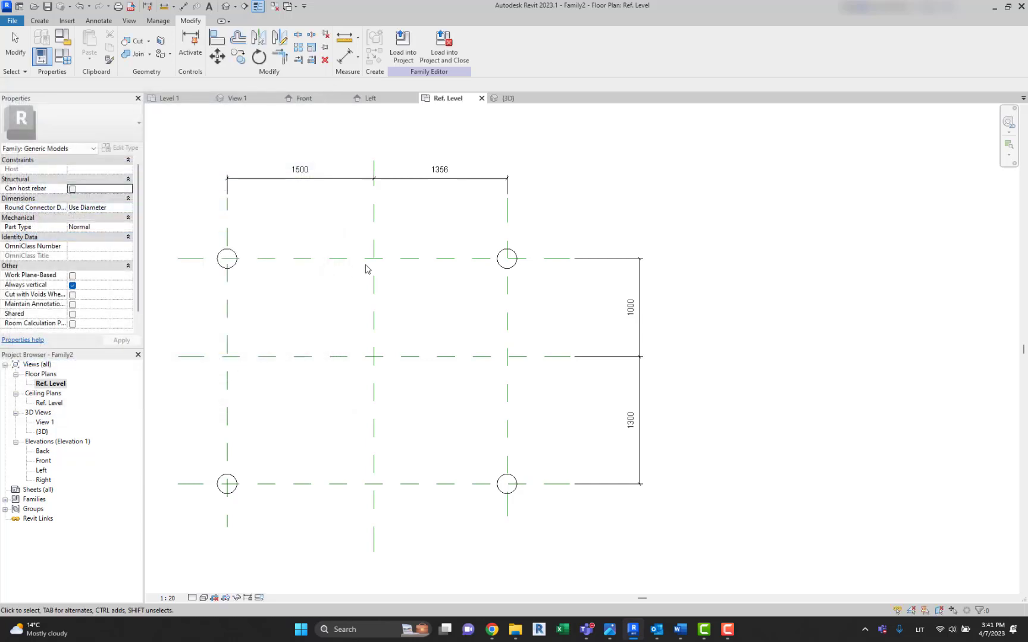
Label both horizontal dimensions above the legs with the Horizontal offset 4legs parameter
left_click(463, 192)
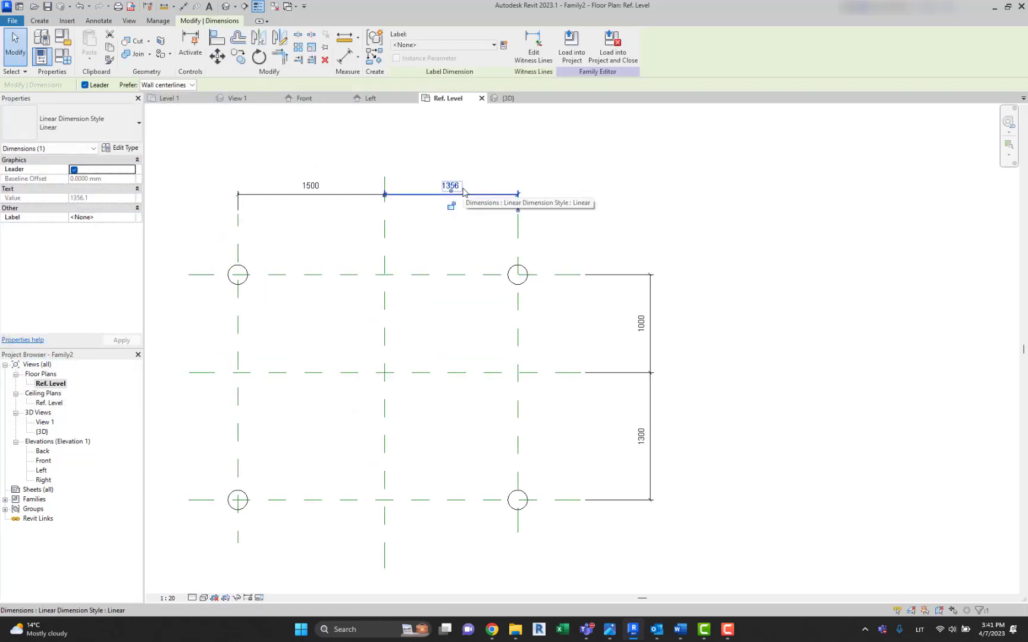
left_click(340, 195, "ctrl")
left_click(458, 45)
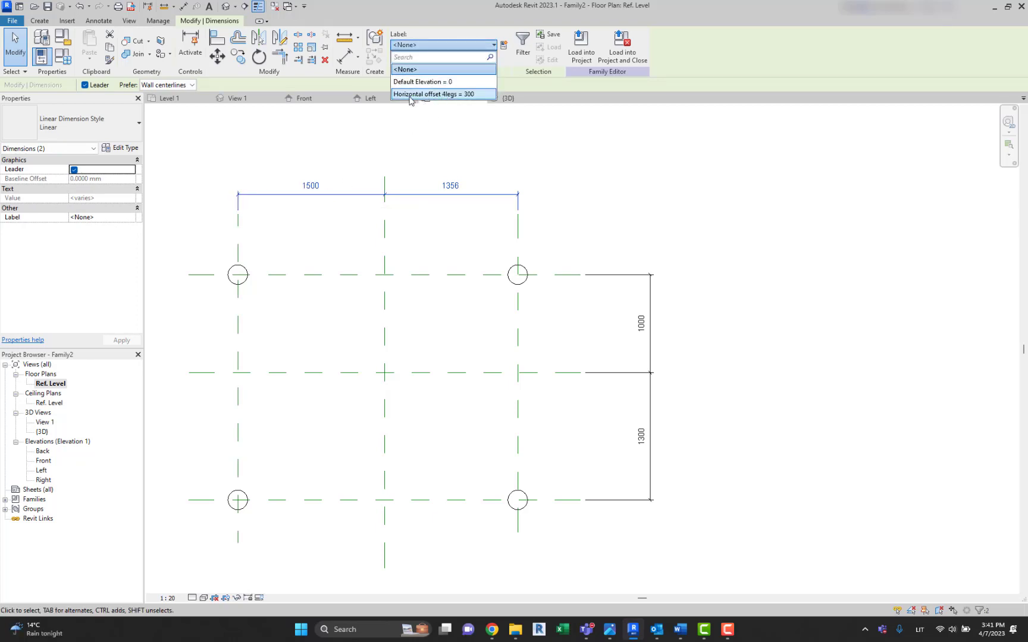
left_click(431, 94)
left_click(482, 153)
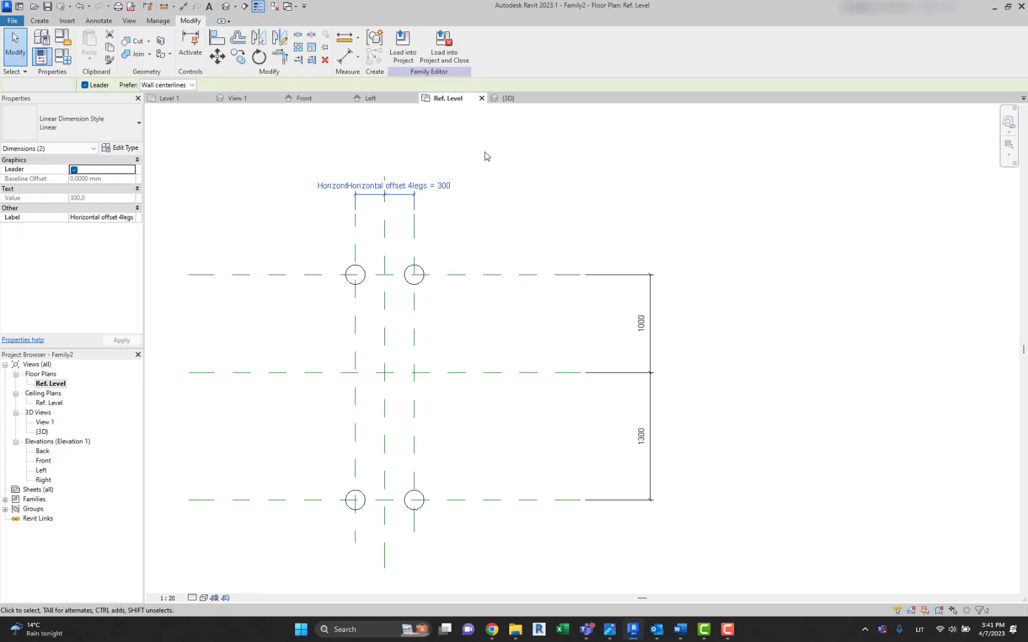
scroll(494, 166, "down", 1)
scroll(542, 249, "up", 2)
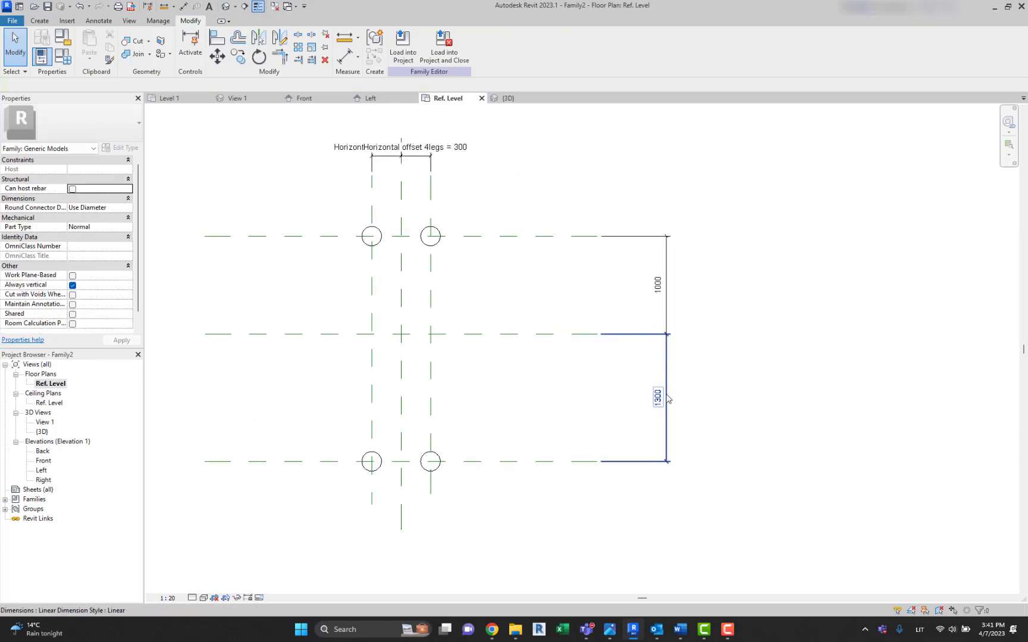
Create a Common Length instance parameter named "Vertical offset 4legs" under Dimensions and set its value to 500
left_click(67, 58)
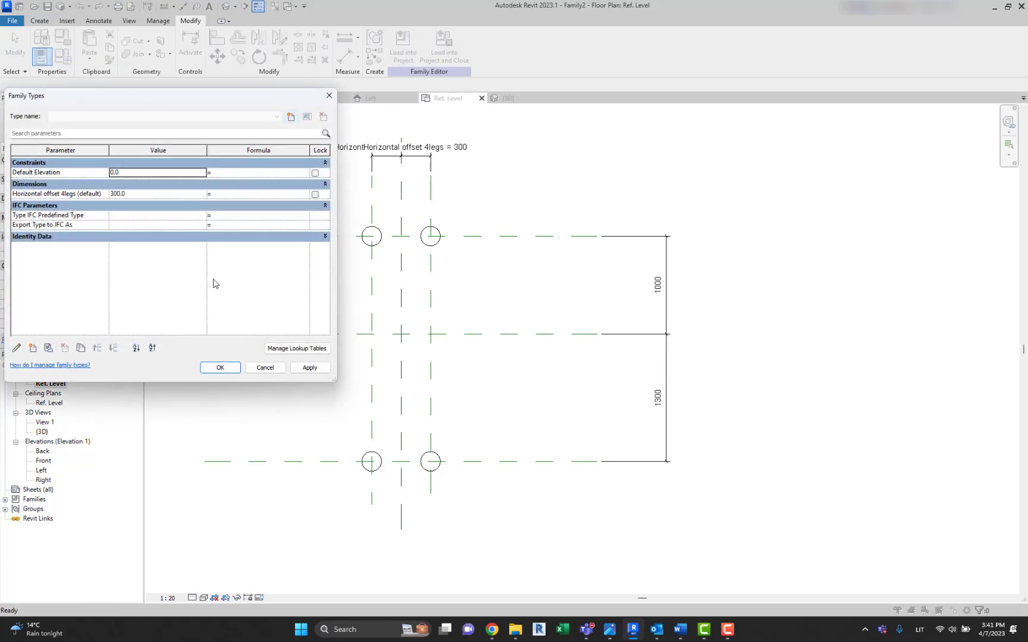
left_click(34, 349)
type("Vertical offset 4legs")
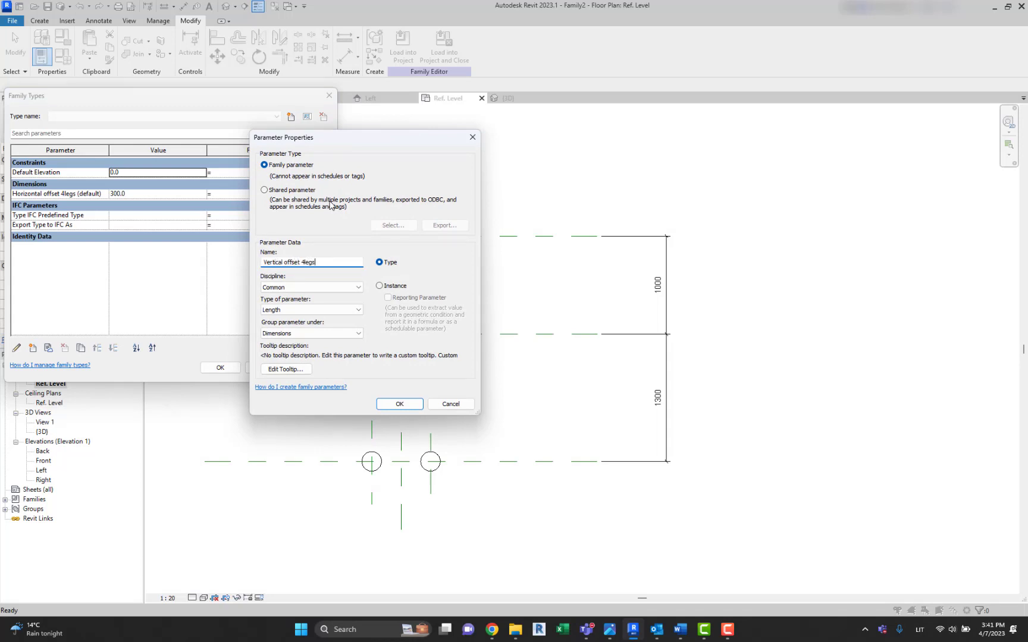
left_click(379, 286)
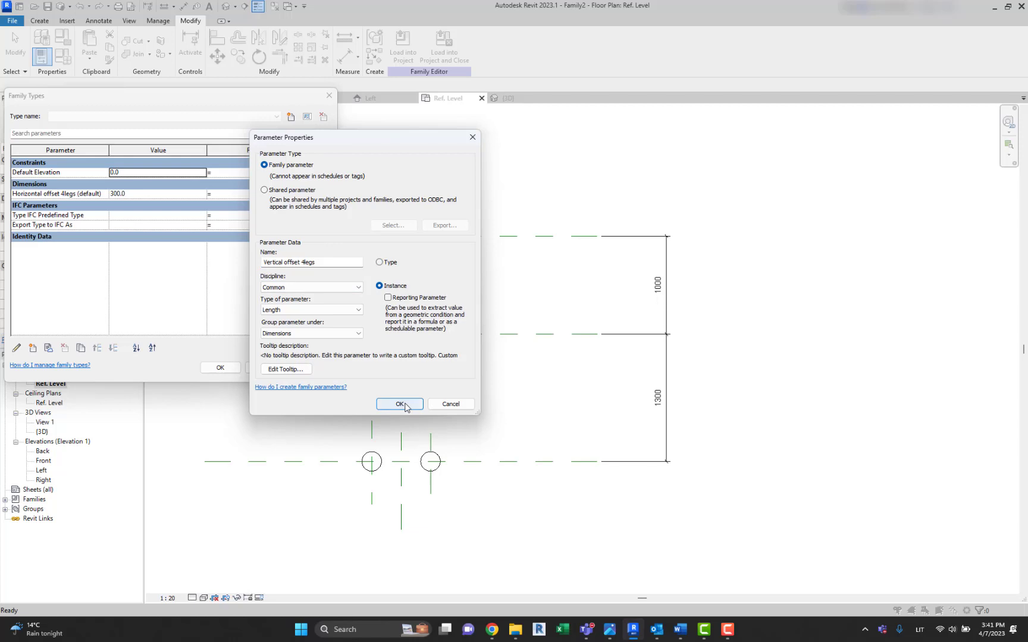
left_click(399, 404)
left_click(136, 206)
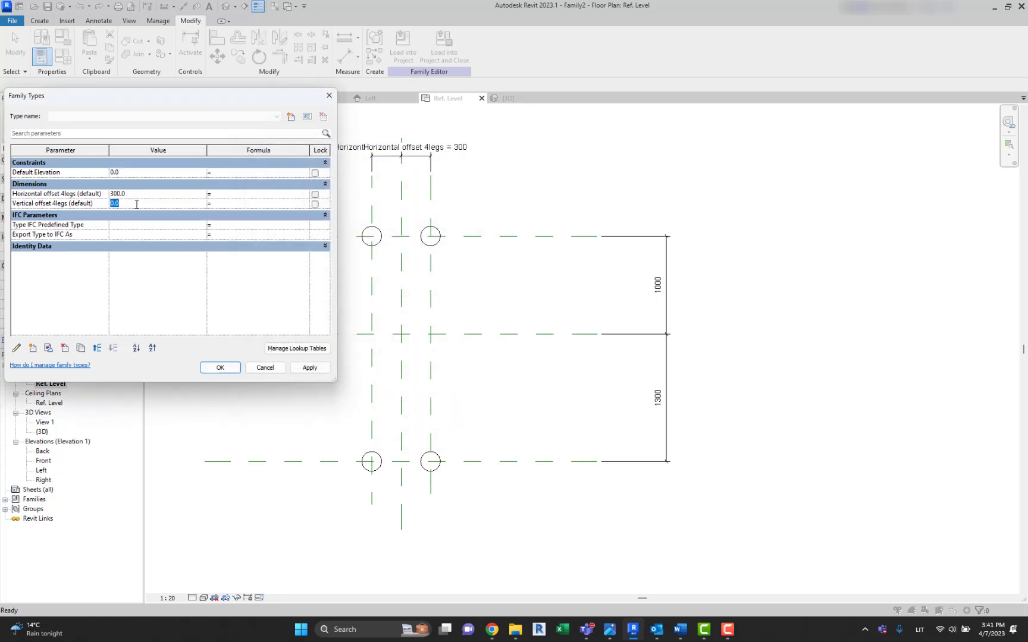
left_click(219, 366)
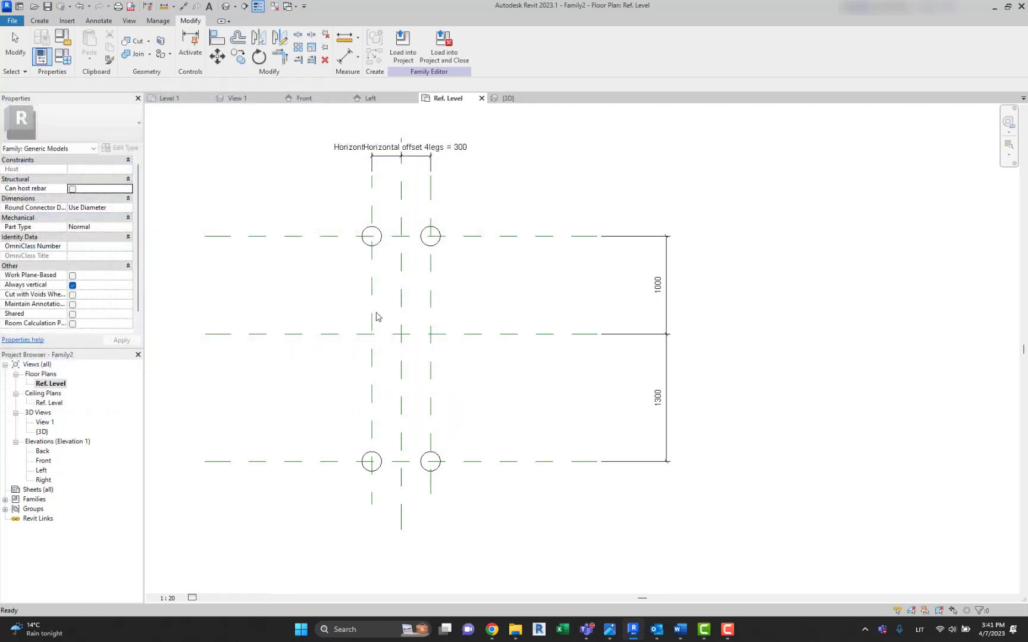
Label both vertical dimensions beside the legs with the Vertical offset 4legs parameter
left_click(668, 288)
left_click(668, 369, "ctrl")
left_click(427, 45)
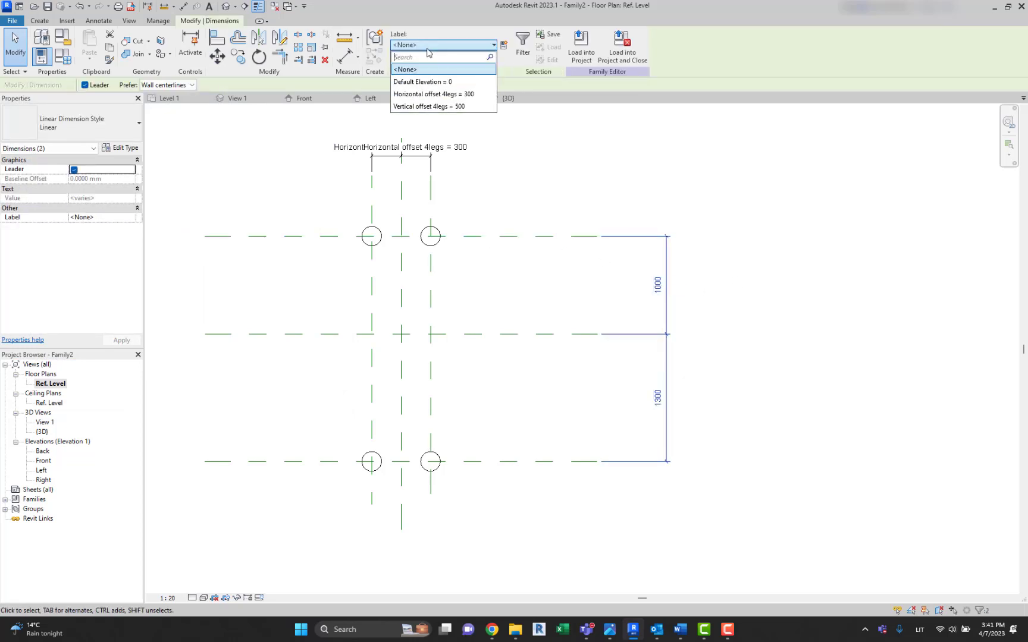
left_click(425, 107)
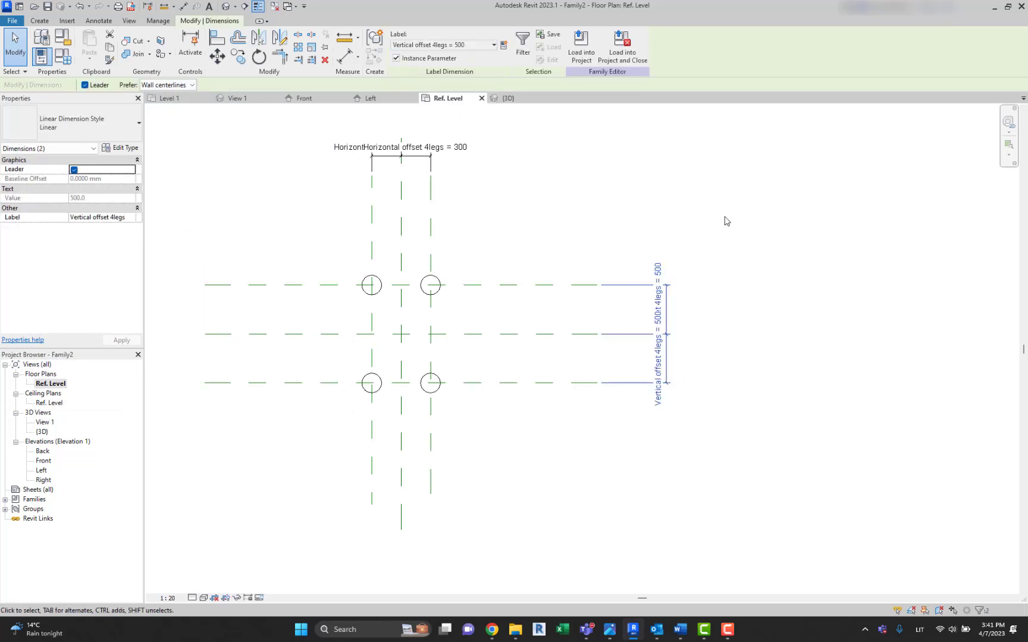
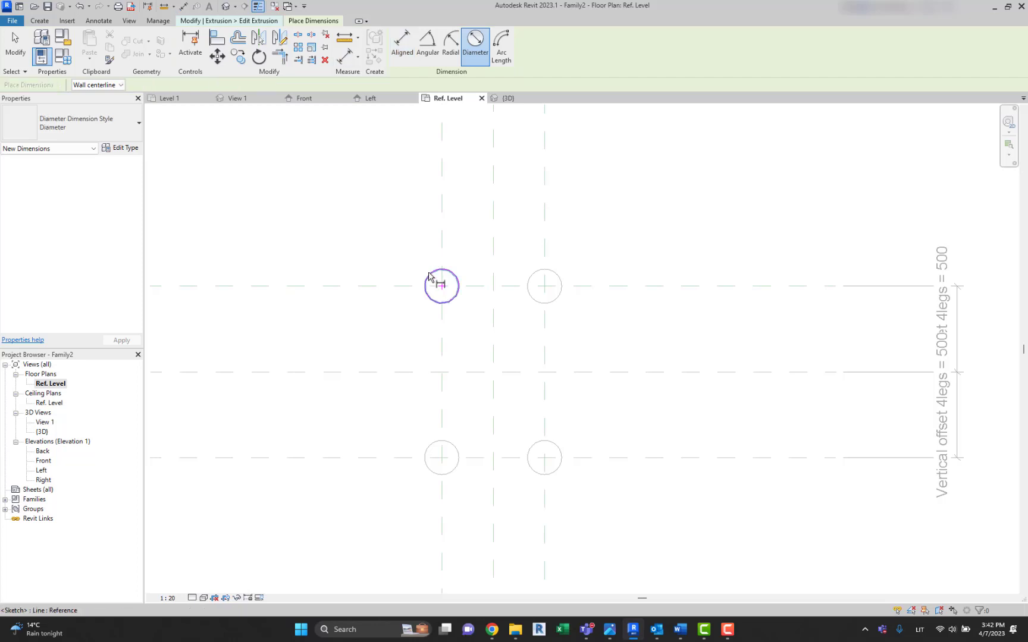
Add a diameter dimension to the upper-left leg's circle in its extrusion sketch
left_click(426, 284)
scroll(412, 284, "up", 2)
left_click(452, 282)
key("Escape")
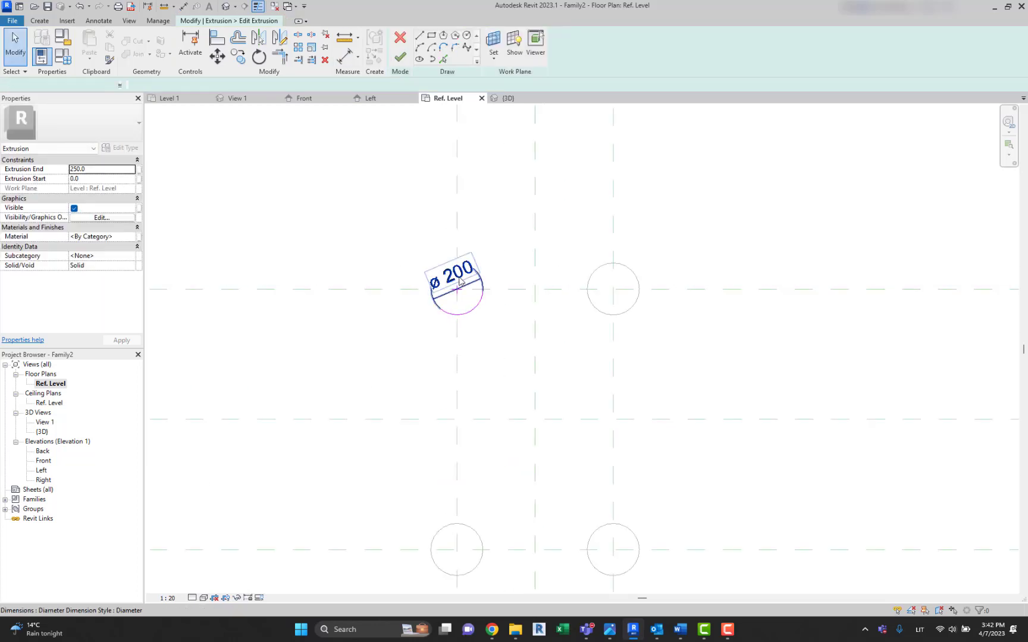
Label the upper-left leg's diameter dimension with a new instance parameter named "Diameter 4legs", grouped under Dimensions
left_click(455, 279)
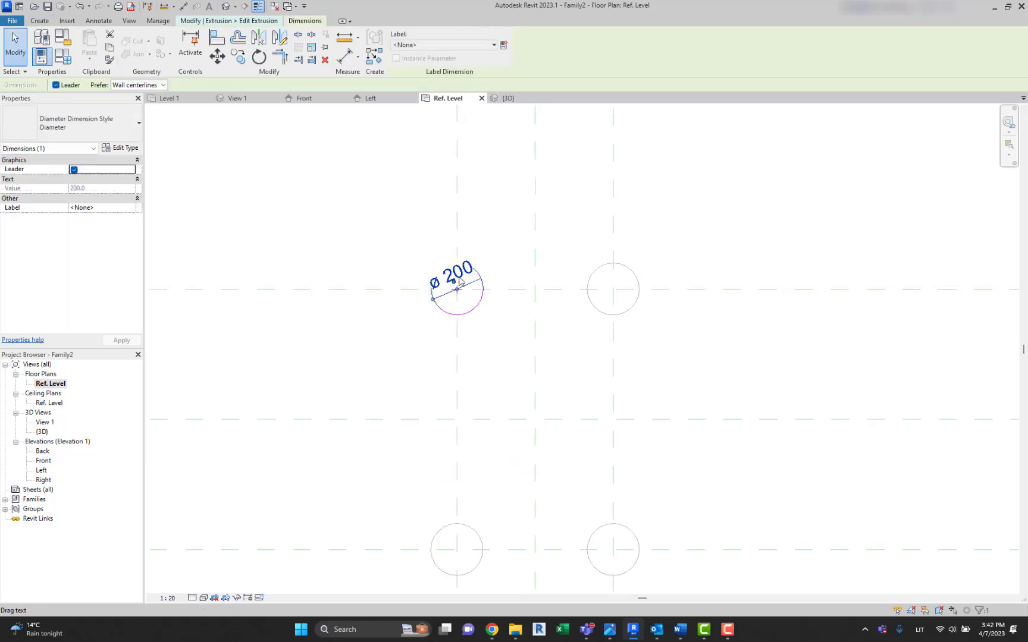
left_click(504, 45)
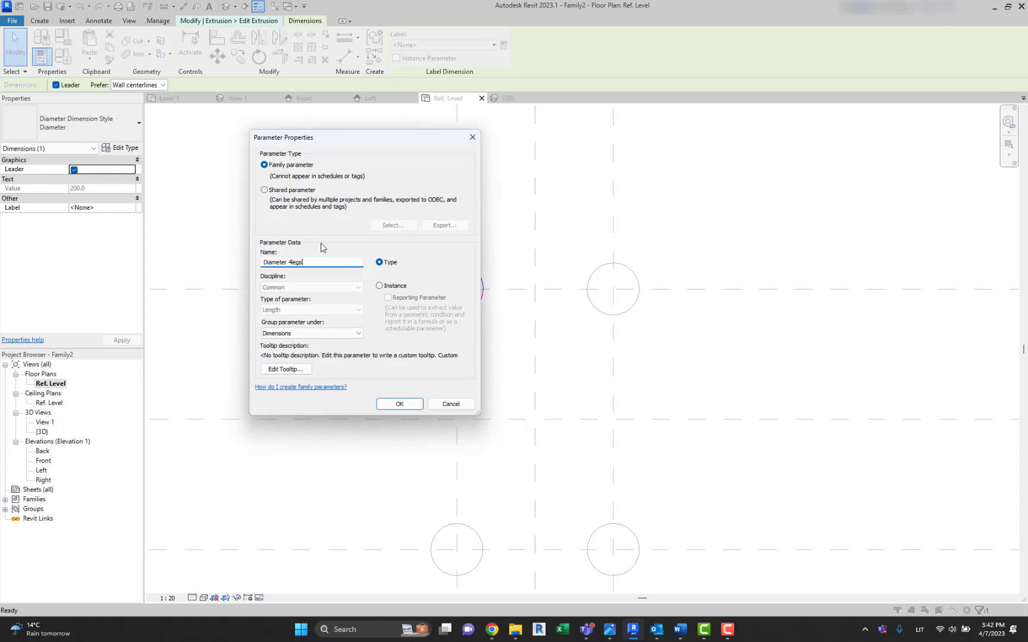
left_click(380, 286)
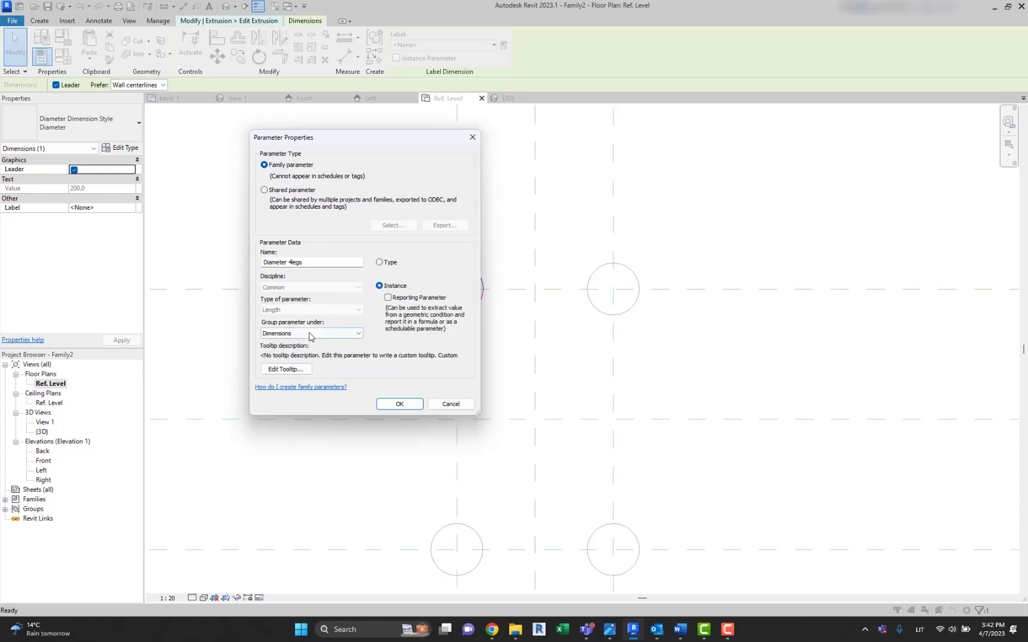
left_click(397, 404)
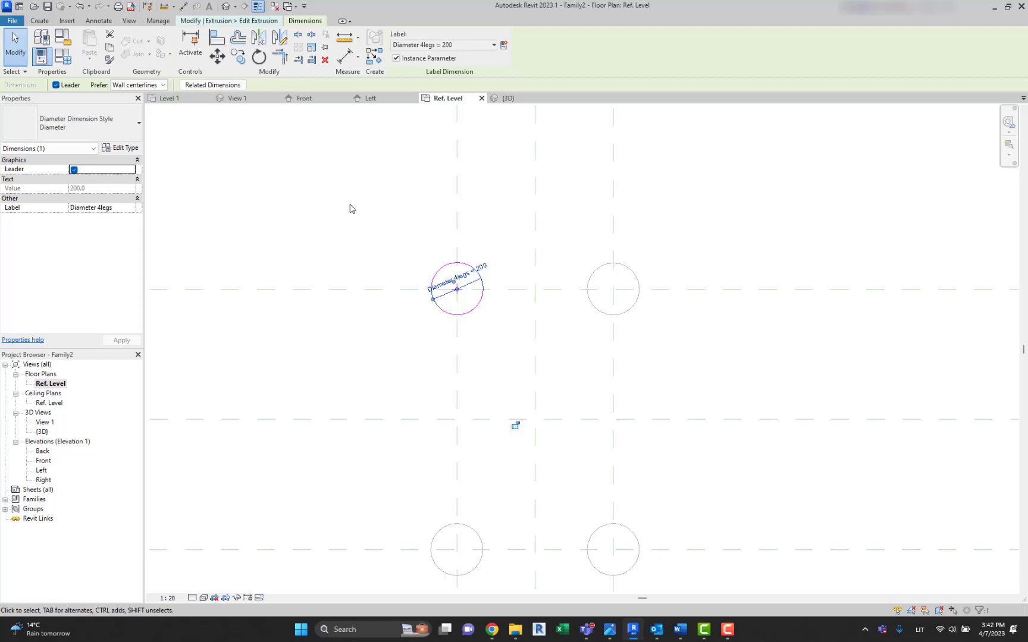
key("Escape")
Dimension the upper-right leg circle's diameter in its sketch, label it Diameter 4legs and finish the extrusion edit
middle_click_drag(723, 253, 664, 230)
key("d")
key("i")
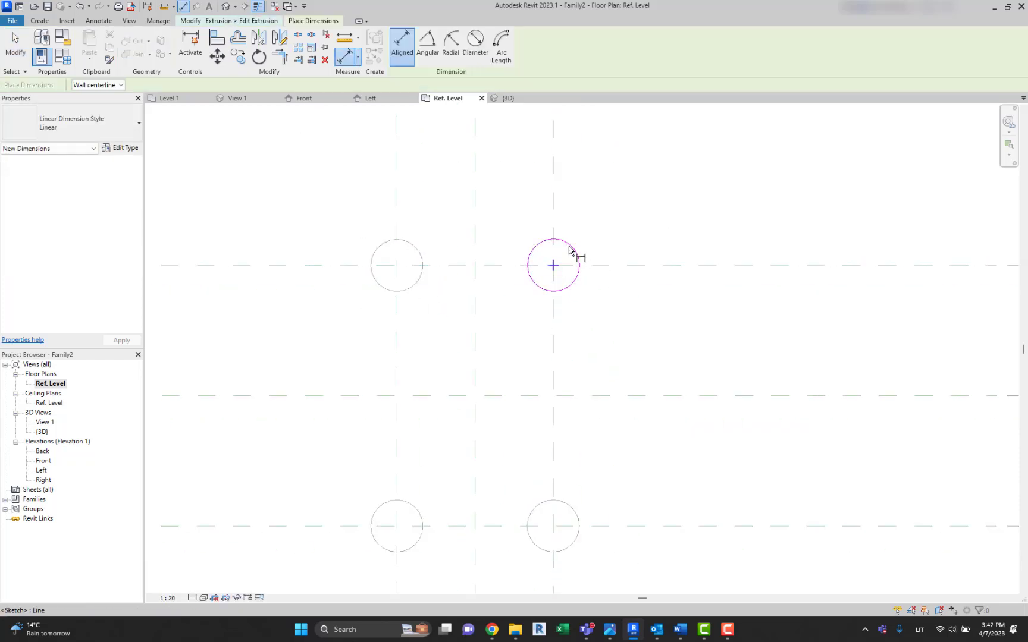
left_click(476, 44)
left_click(570, 251)
left_click(582, 250)
left_click(462, 48)
left_click(462, 124)
left_click(417, 43)
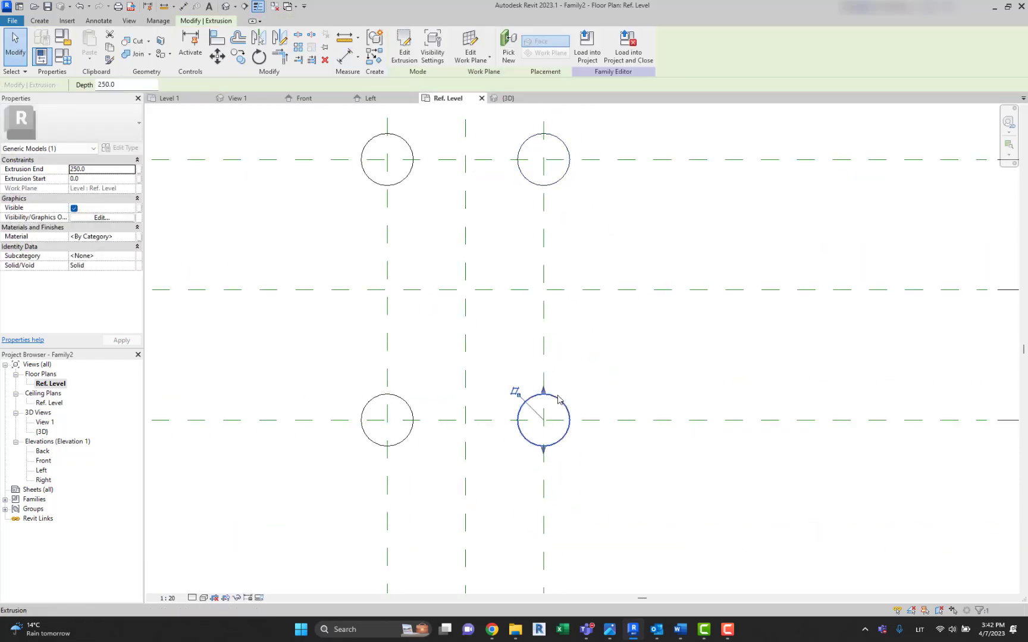
Edit the lower-right leg's extrusion sketch, dimension its circle's diameter and label it Diameter 4legs
double_click(558, 400)
left_click(473, 41)
left_click(562, 402)
left_click(592, 386)
left_click(494, 44)
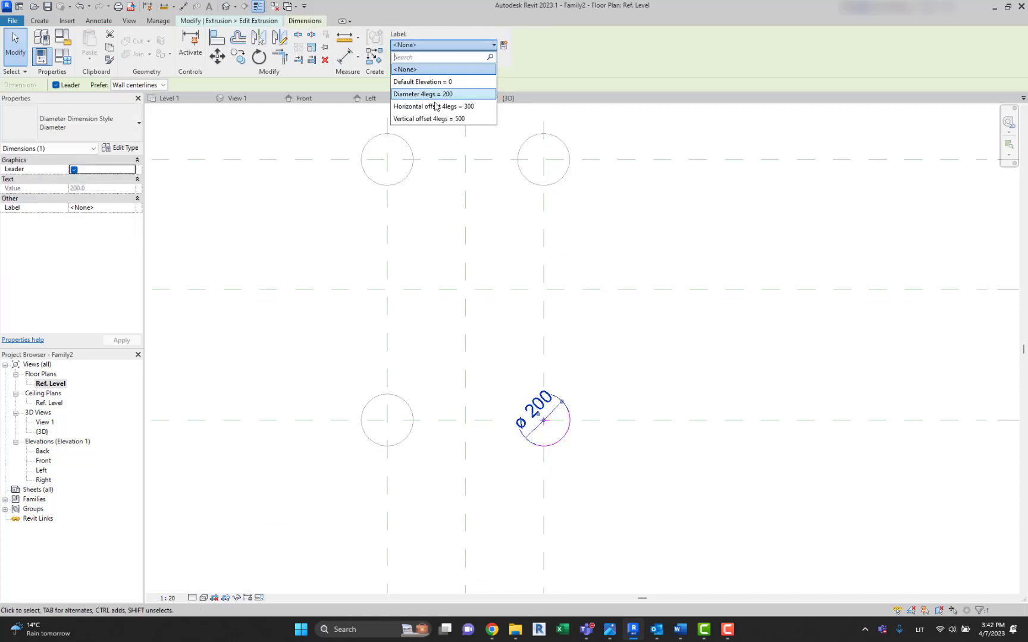
left_click(434, 94)
Dimension the lower-left leg circle's diameter in its sketch, label it Diameter 4legs and finish the extrusion edit
middle_click_drag(360, 394, 360, 344)
key("d")
key("d")
key("i")
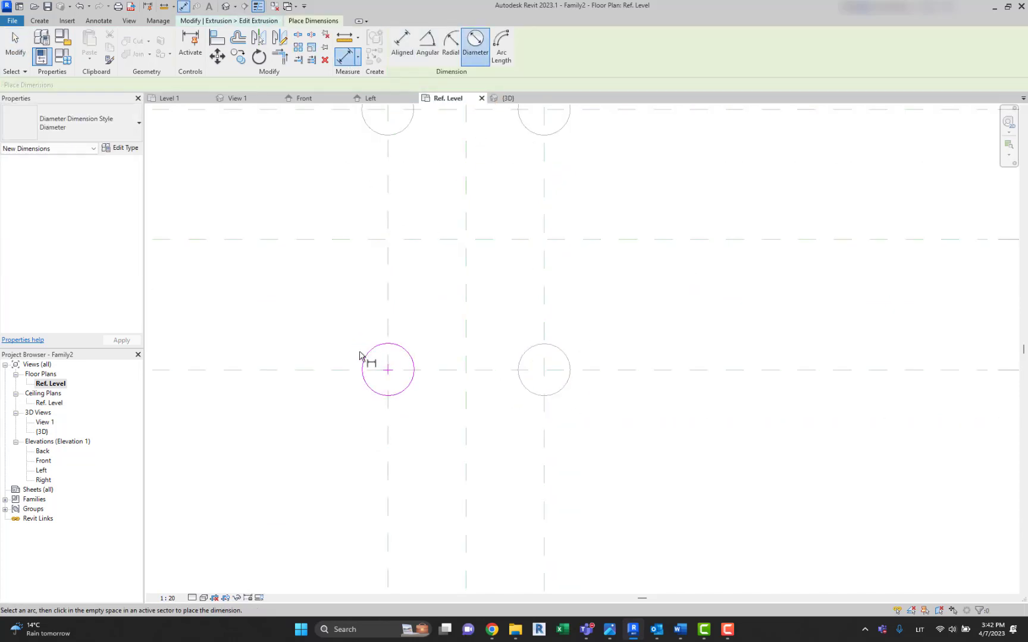
left_click(361, 355)
left_click(357, 353)
left_click(494, 44)
left_click(433, 97)
key("Escape")
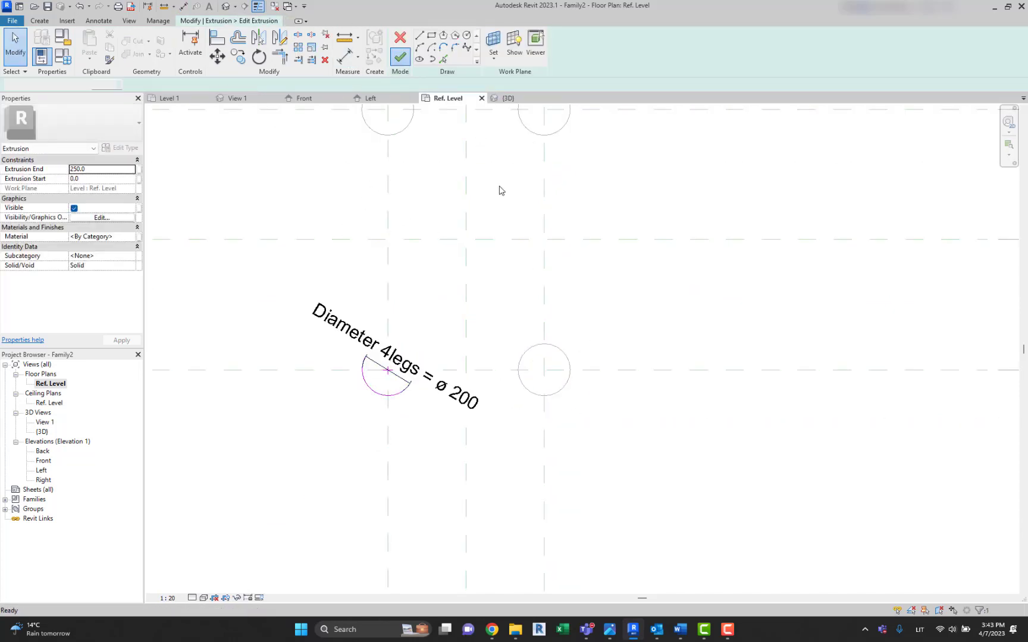
key("f")
key("f")
Test the Diameter 4legs parameter in the family types with 100 and with 500, applying each value
middle_click_drag(522, 193, 535, 244)
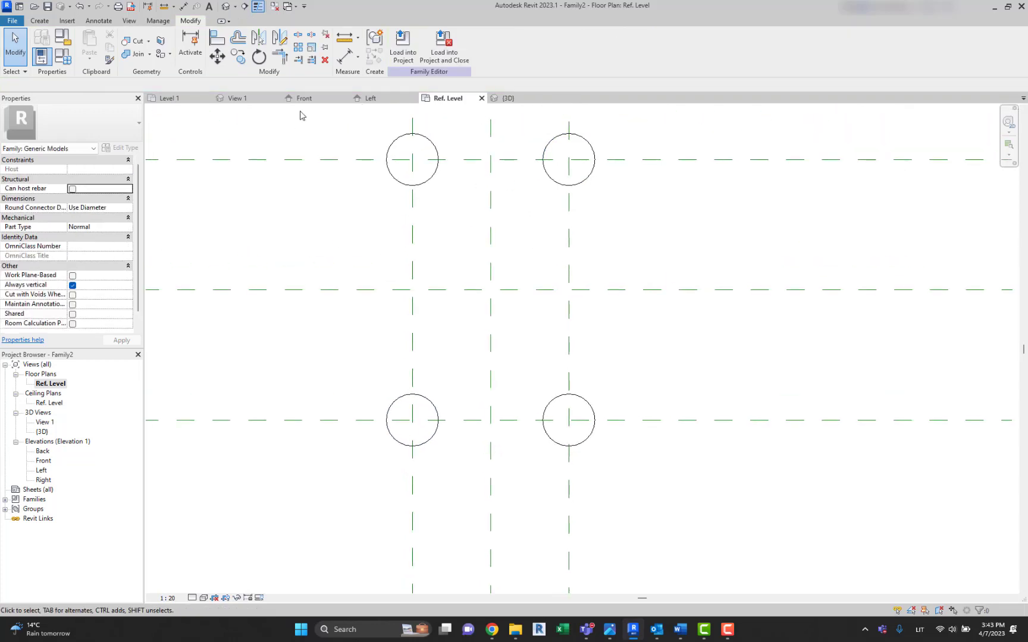
left_click(62, 56)
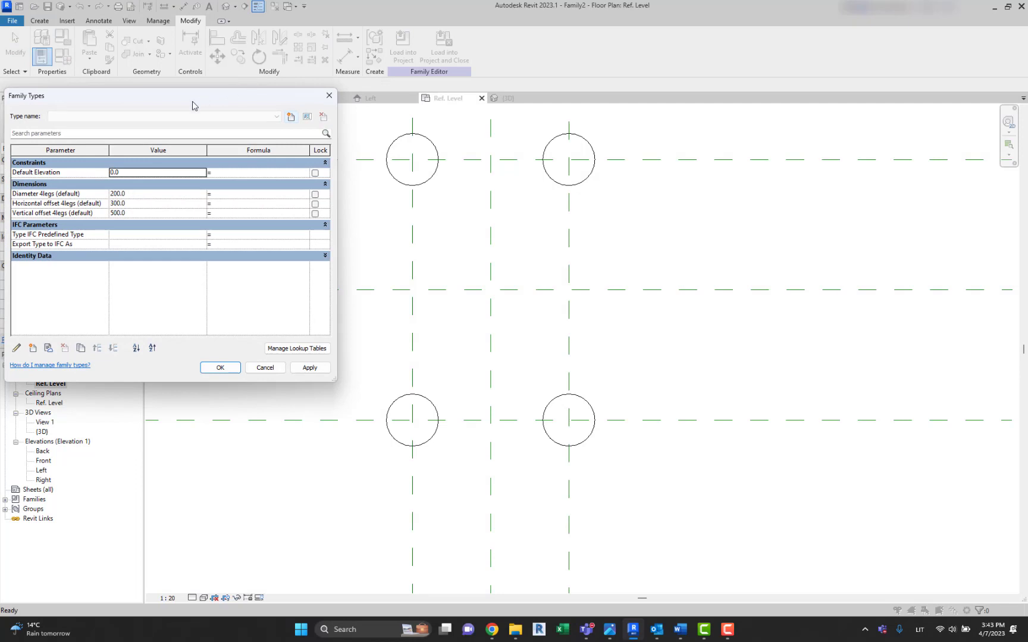
left_click_drag(192, 106, 212, 100)
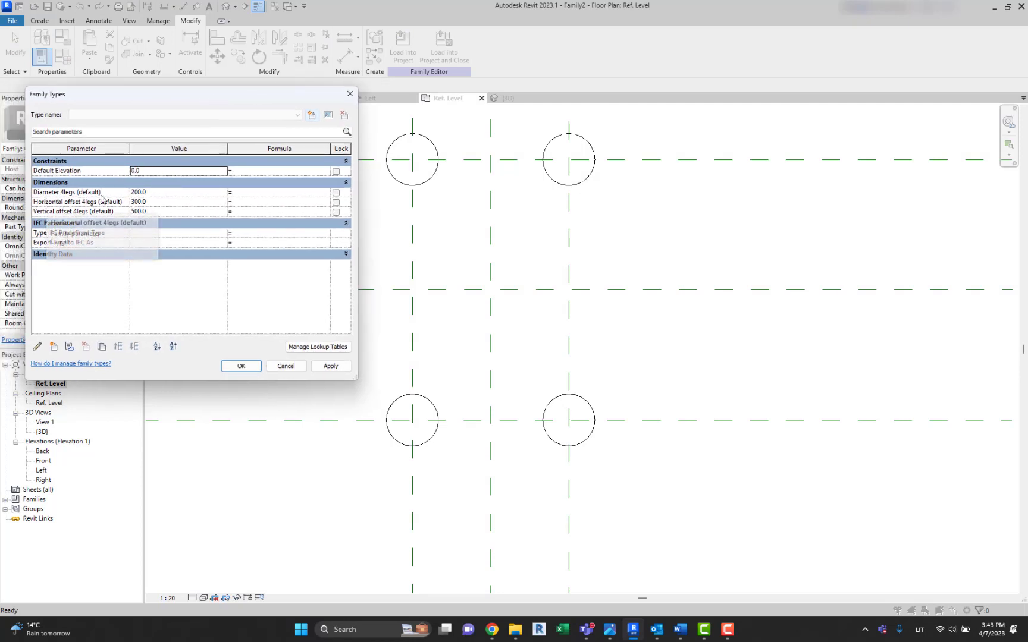
left_click(161, 193)
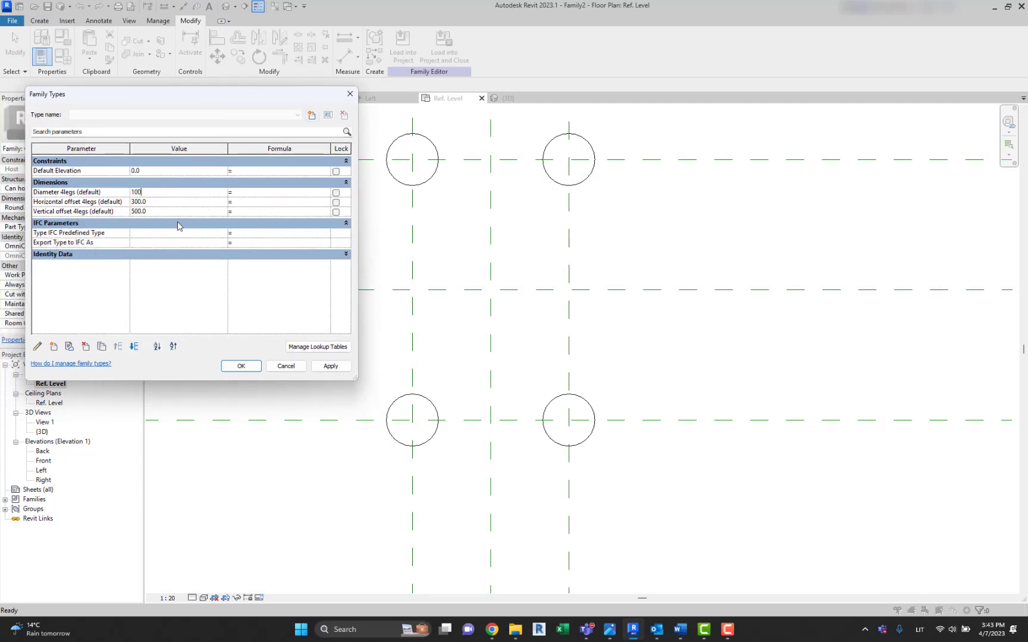
left_click(331, 370)
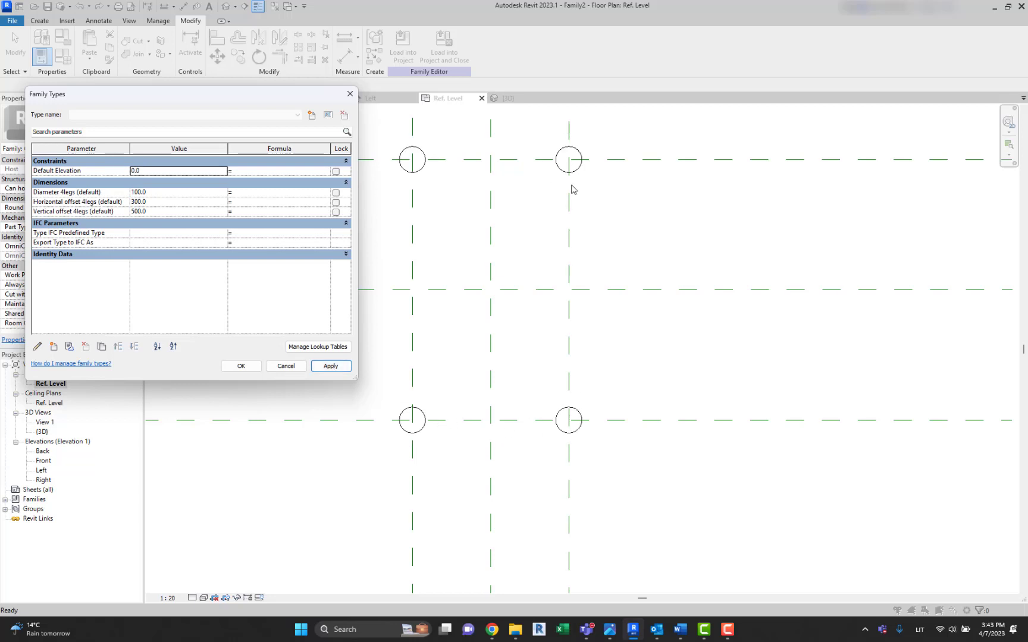
left_click(160, 194)
type("500")
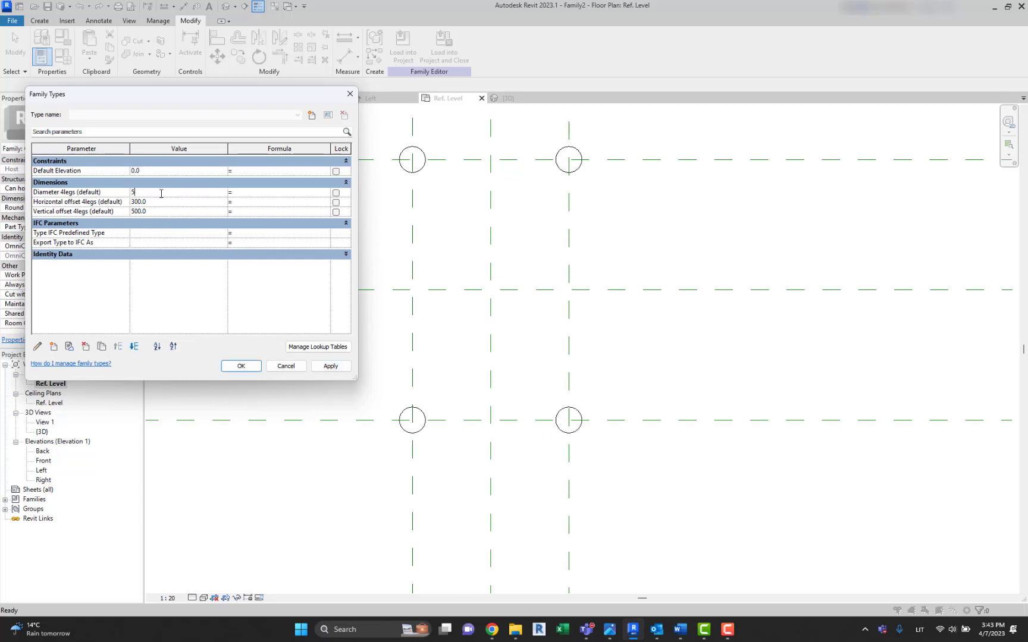
left_click(330, 366)
Set Diameter 4legs to 50, Horizontal offset 4legs to 400 and Vertical offset 4legs to 300, and apply the family types
left_click(172, 194)
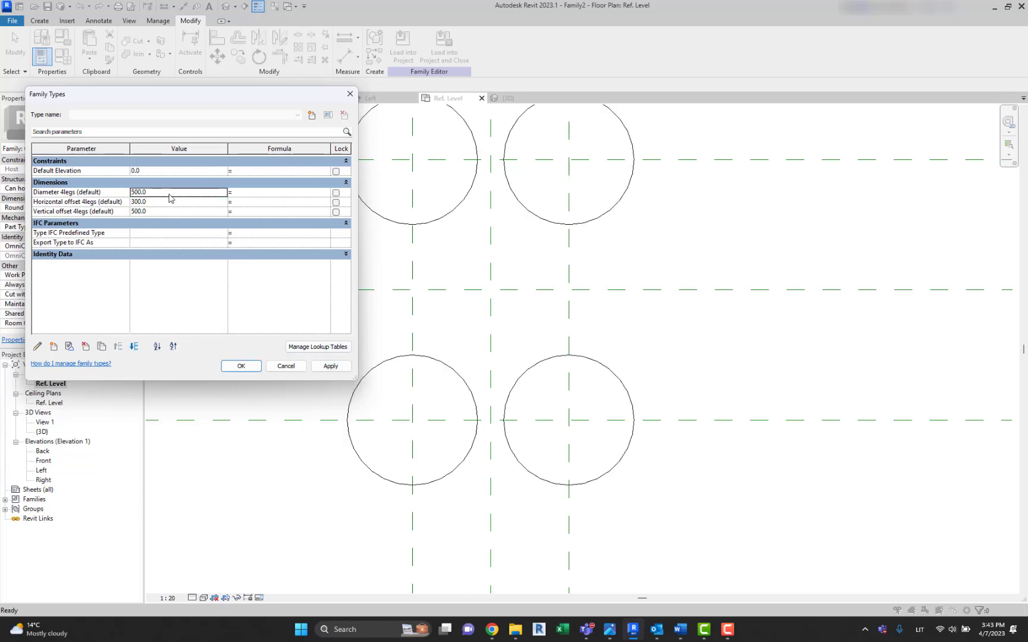
left_click(329, 367)
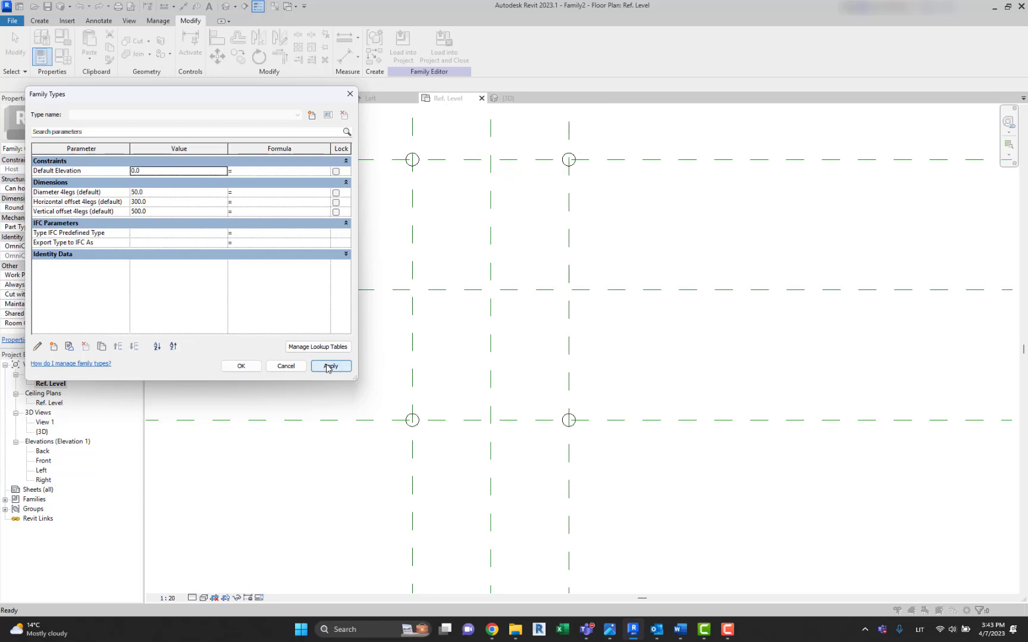
left_click(182, 204)
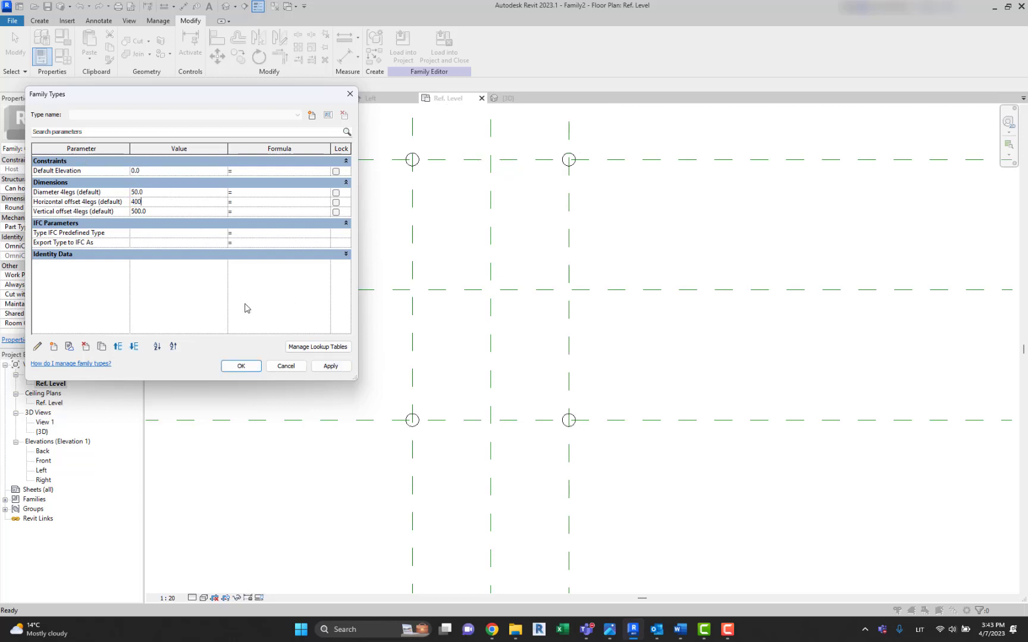
left_click(329, 366)
left_click(172, 212)
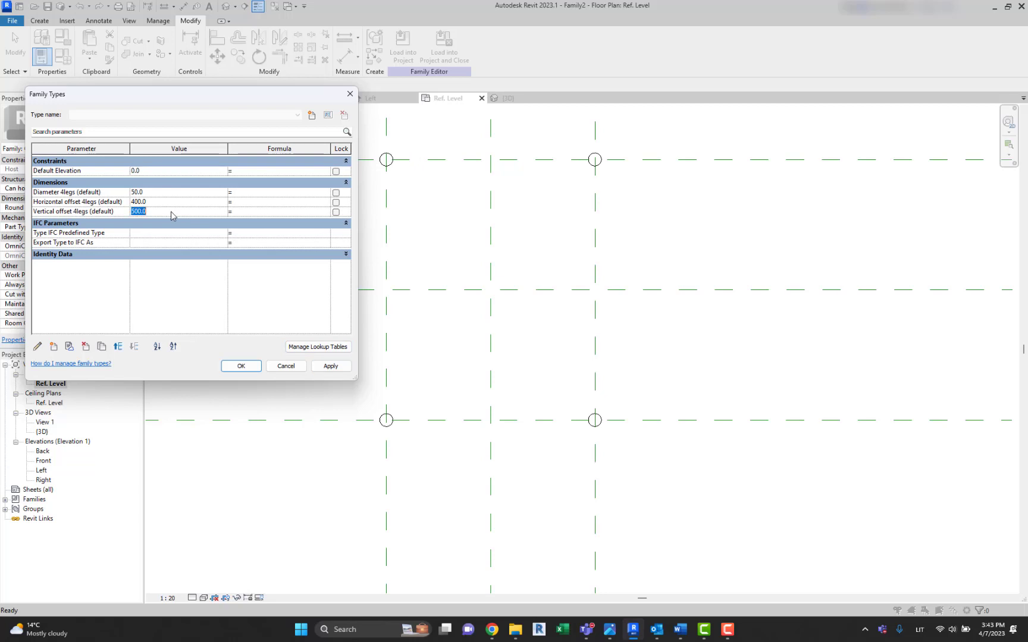
left_click(317, 366)
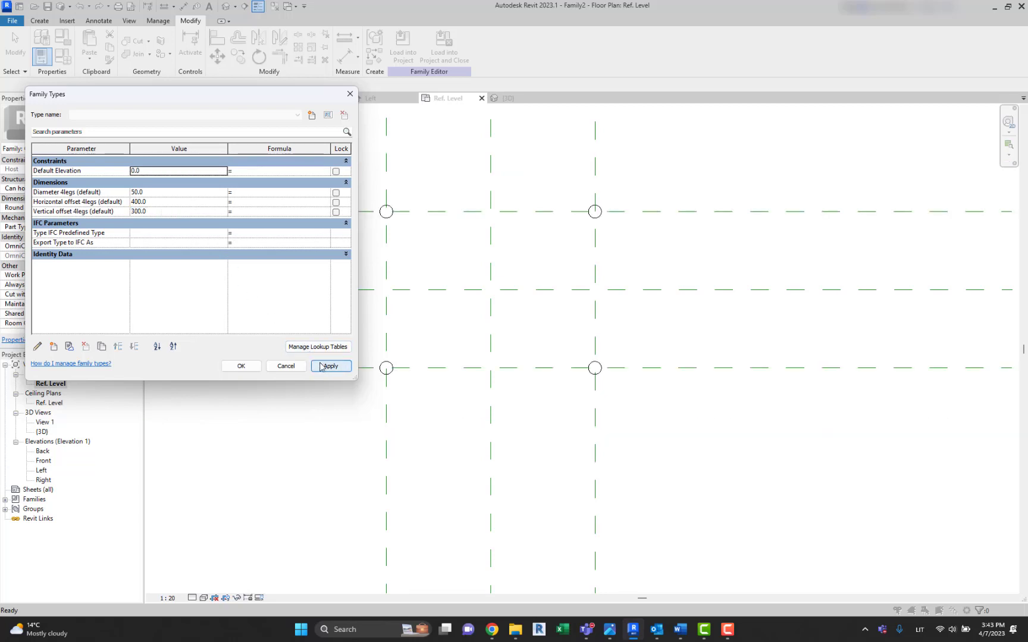
left_click(242, 366)
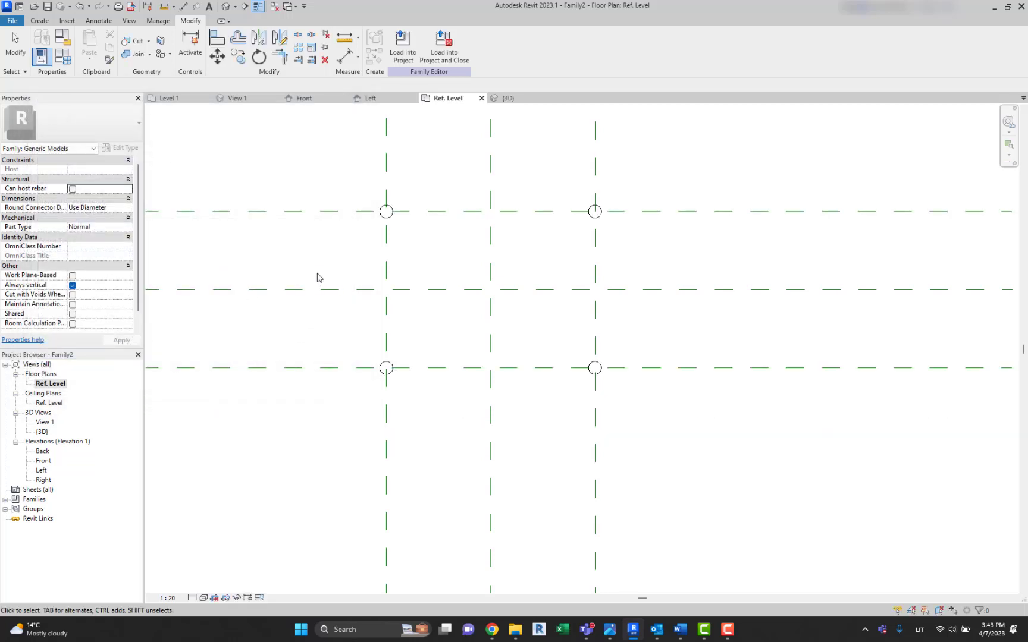
Inspect the four legs close up in the default 3D view
left_click(226, 7)
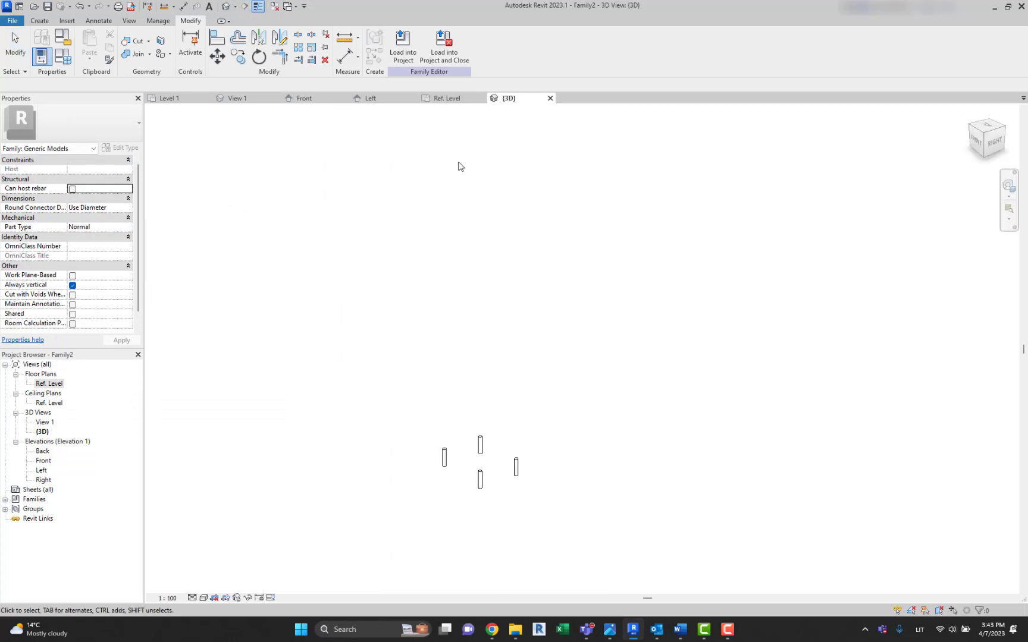
scroll(467, 485, "up", 5)
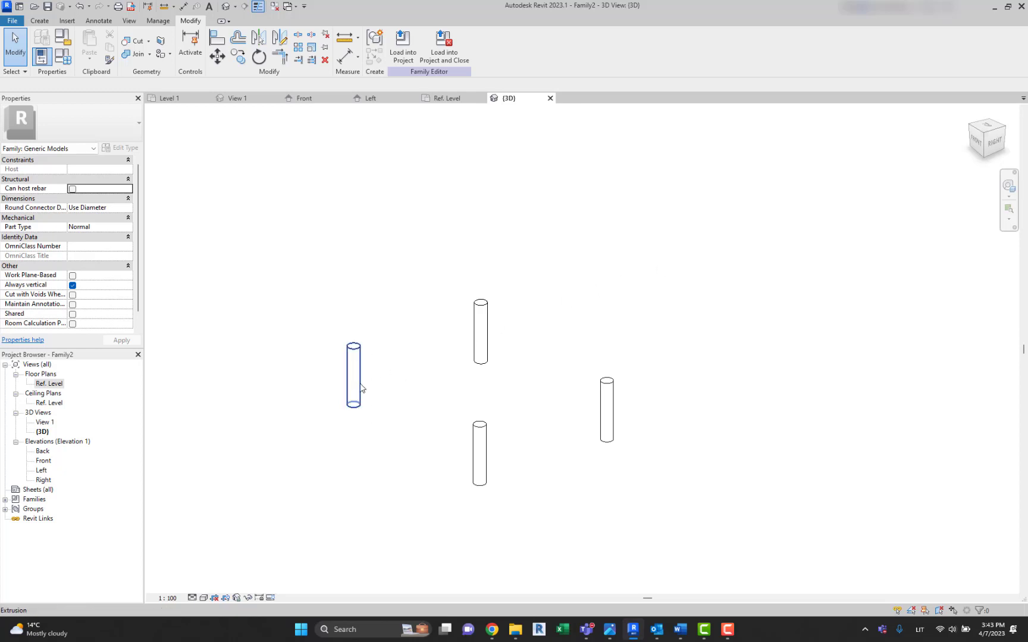
Draw a horizontal reference plane above the tops of the legs in the Back elevation
double_click(43, 451)
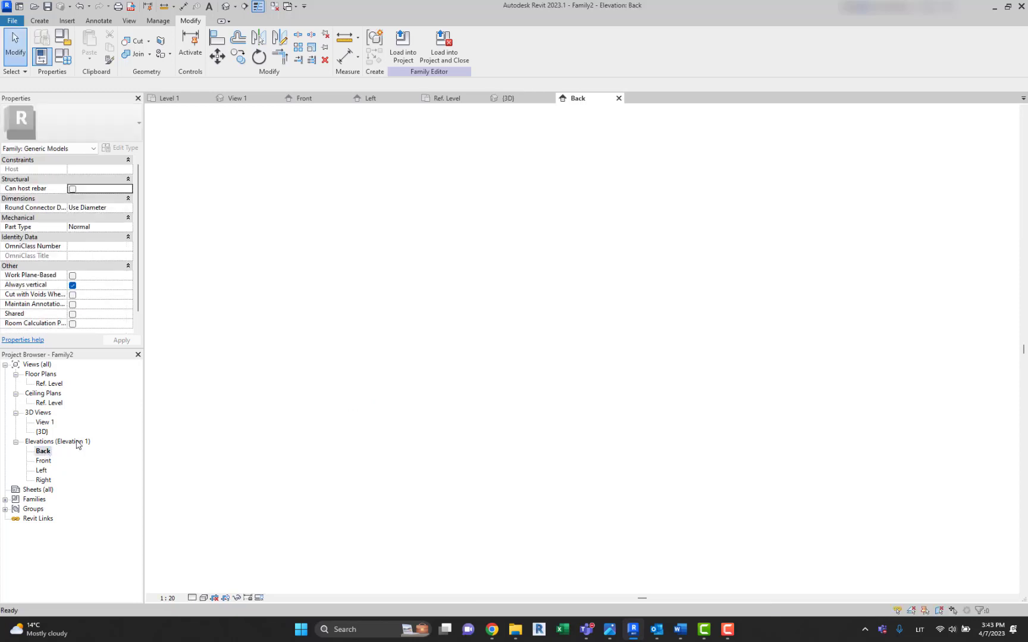
left_click(40, 20)
left_click(614, 50)
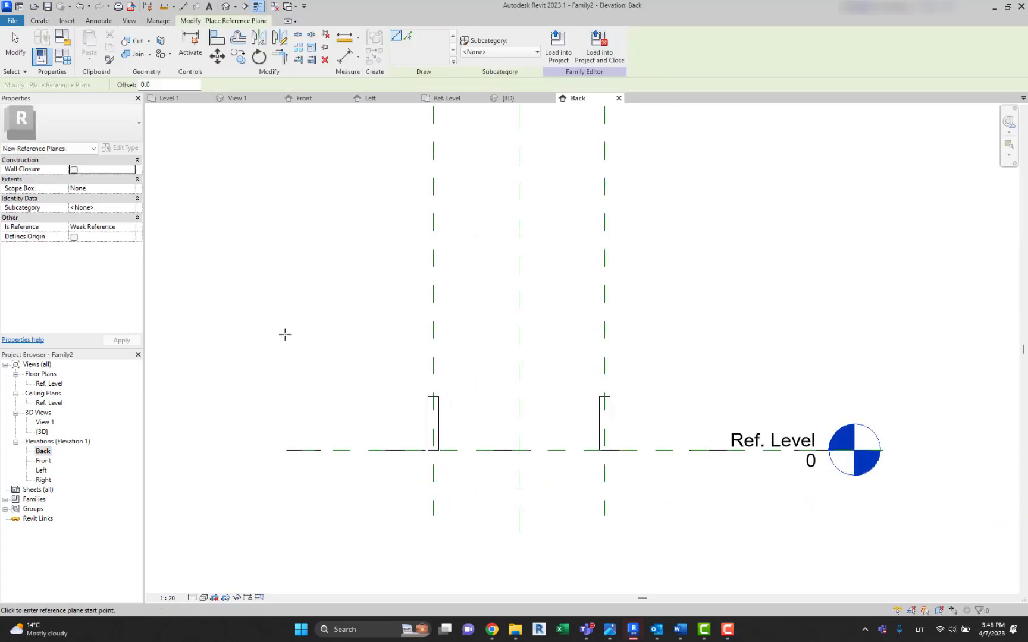
left_click(243, 334)
left_click(803, 342)
key("Escape")
key("Escape")
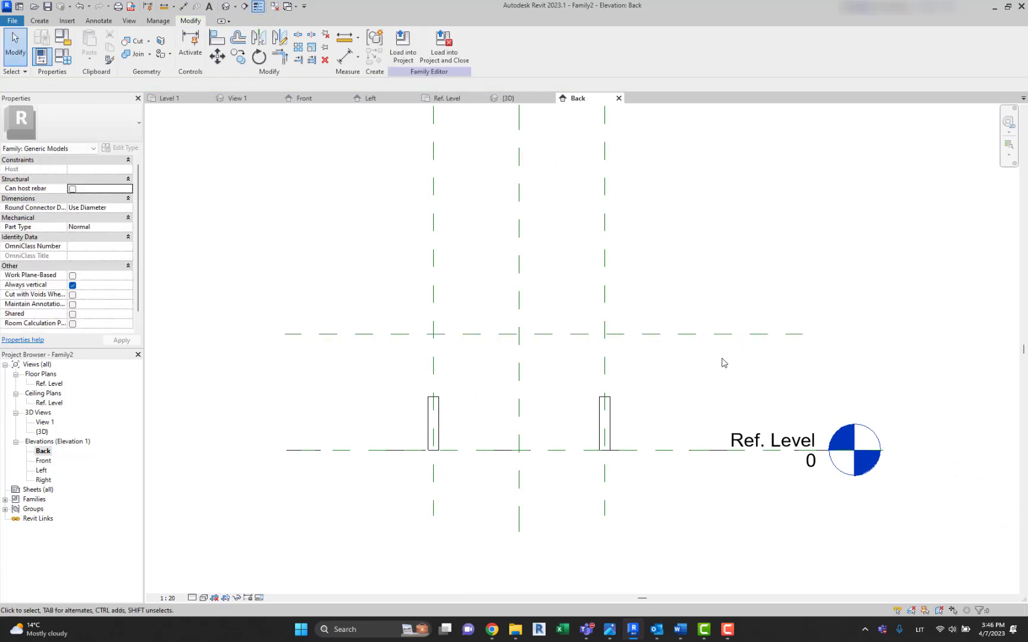
left_click(183, 8)
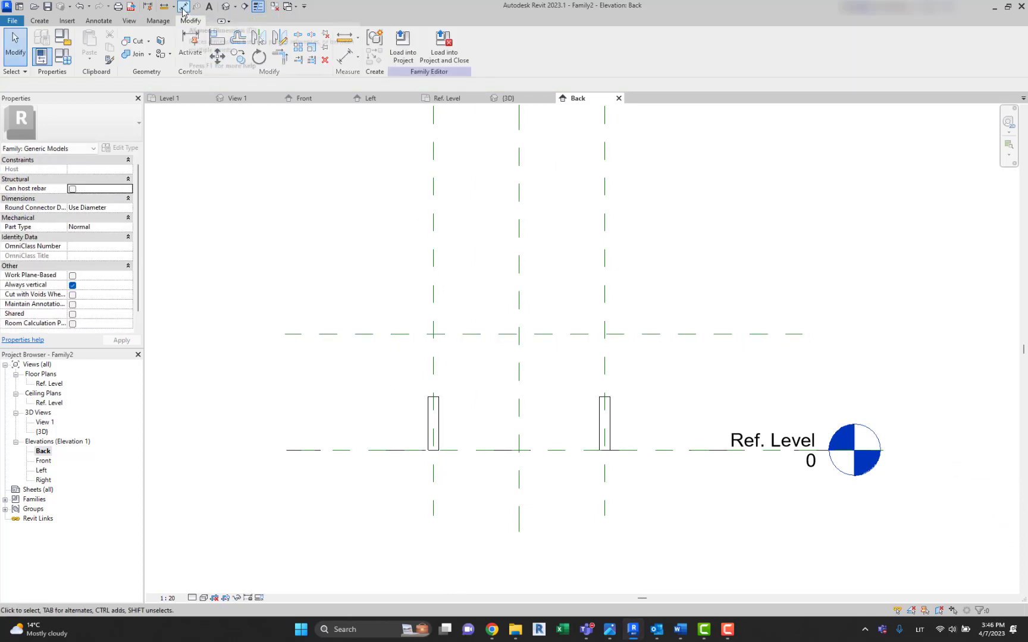
scroll(681, 321, "up", 4)
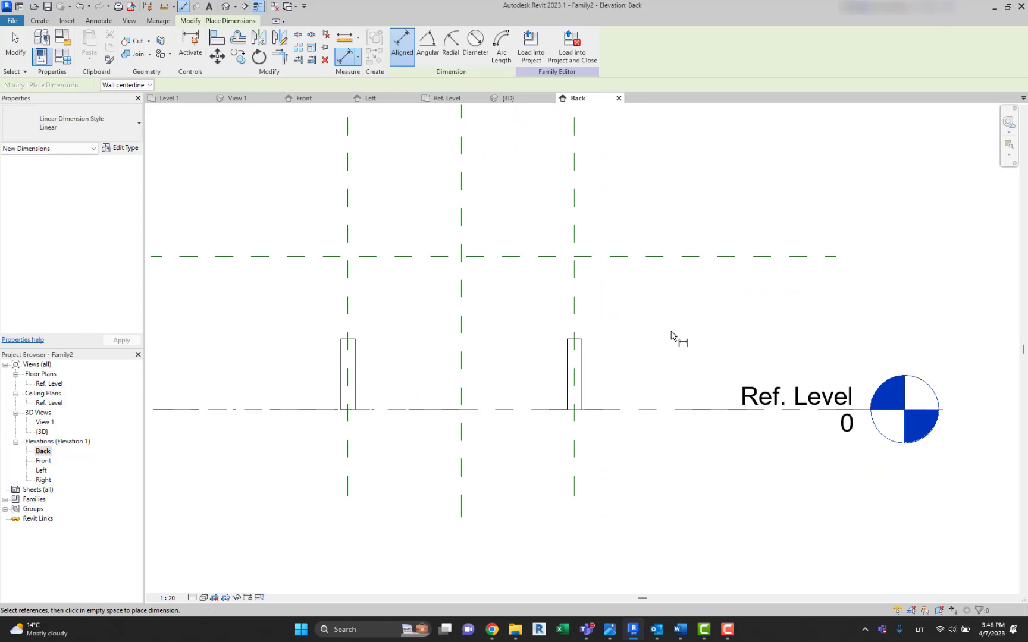
scroll(675, 416, "up", 2)
scroll(647, 409, "down", 1)
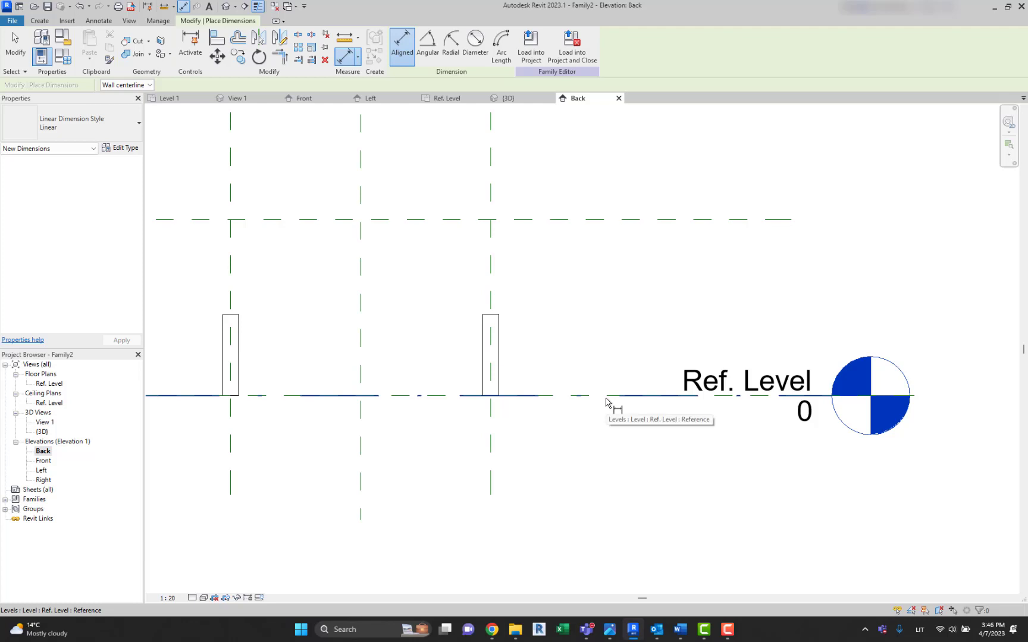
key("Escape")
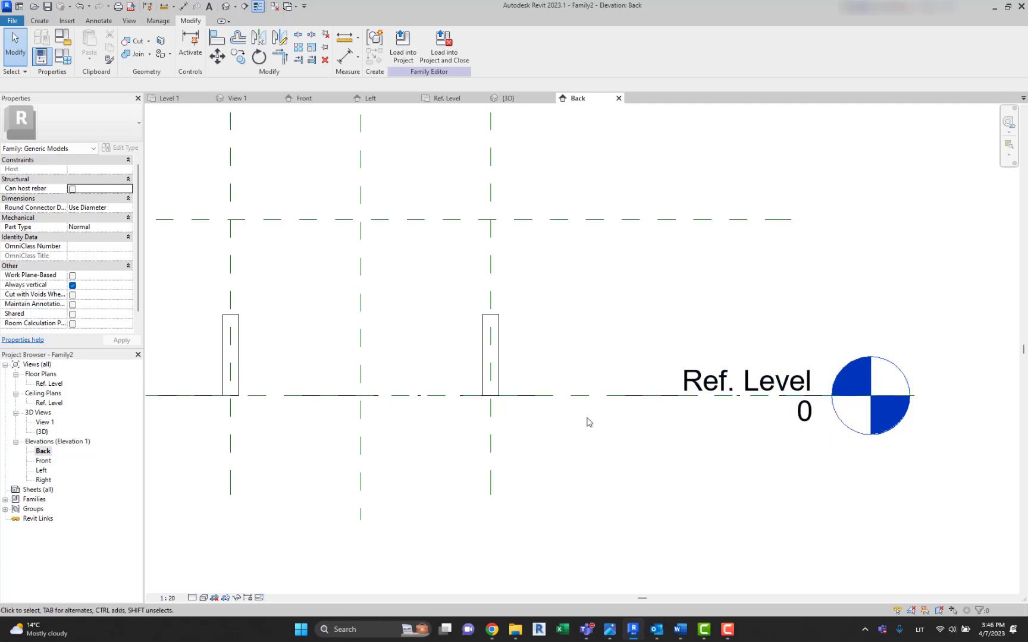
Place an aligned dimension from the horizontal reference plane above the legs down to the reference plane at Ref. Level
left_click(183, 7)
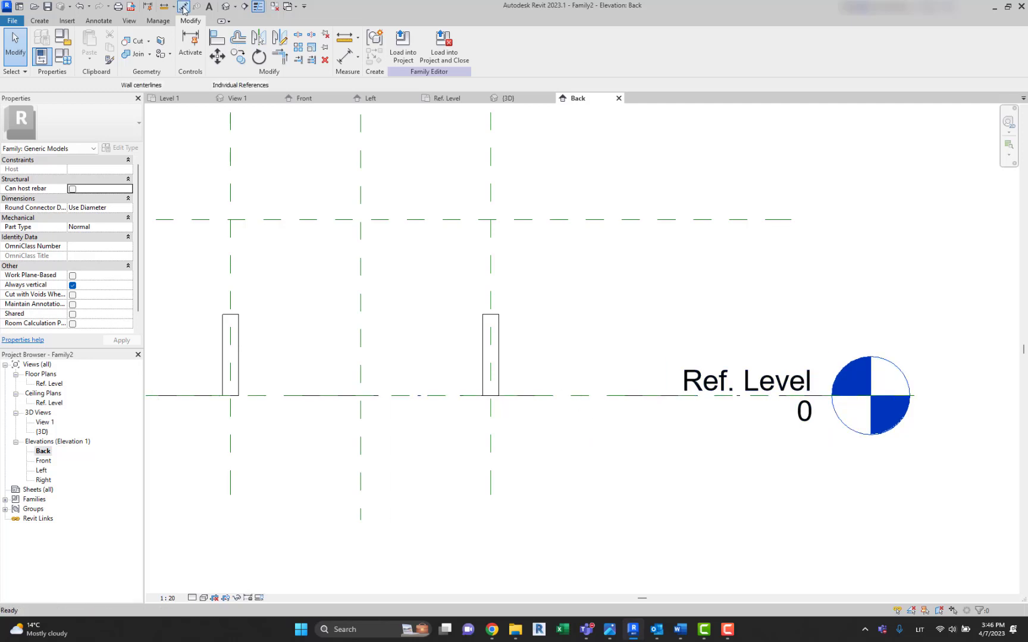
left_click(596, 220)
key("Tab")
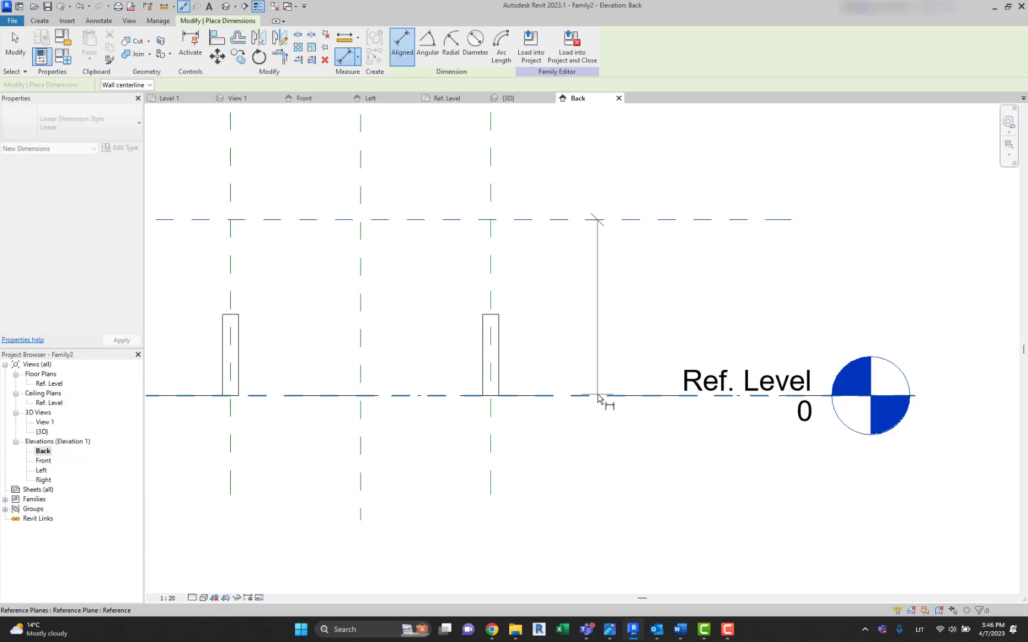
left_click(598, 396)
left_click(602, 381)
key("Escape")
key("Escape")
Label the vertical dimension with a new instance family parameter named Height 4legs
middle_click_drag(635, 301, 694, 331)
left_click(704, 346)
left_click(706, 346)
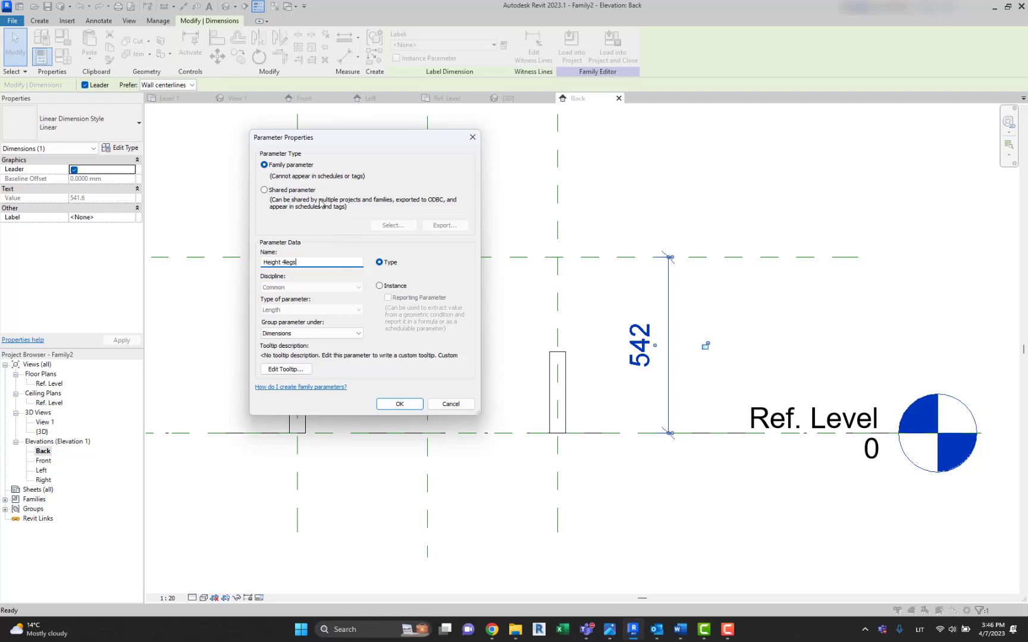
left_click(380, 286)
left_click(399, 404)
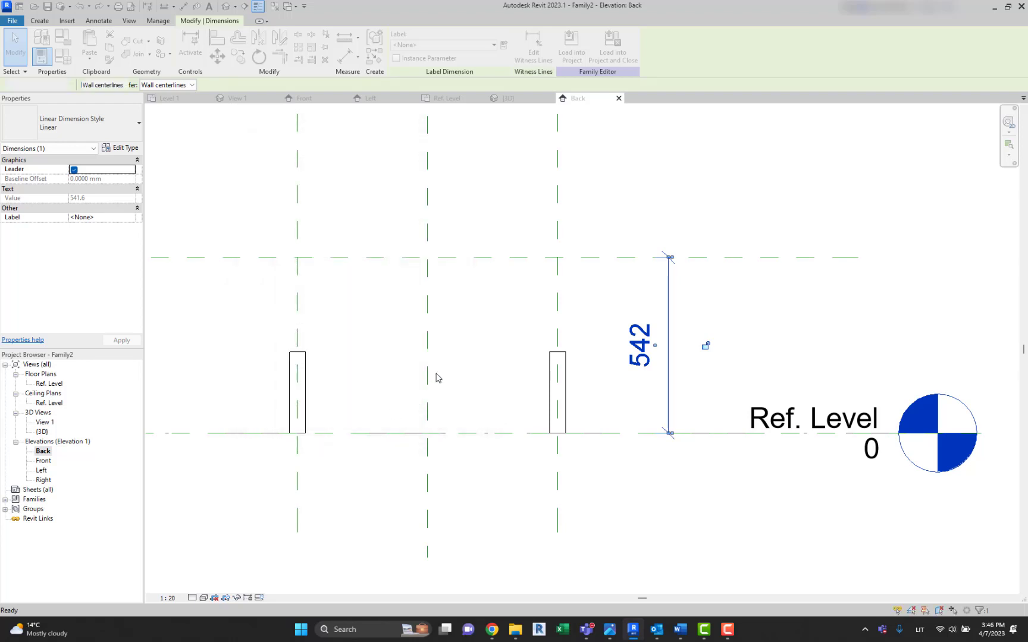
middle_click_drag(698, 293, 682, 275)
Align the tops of the legs to the upper horizontal reference plane and lock the alignments
left_click(550, 348)
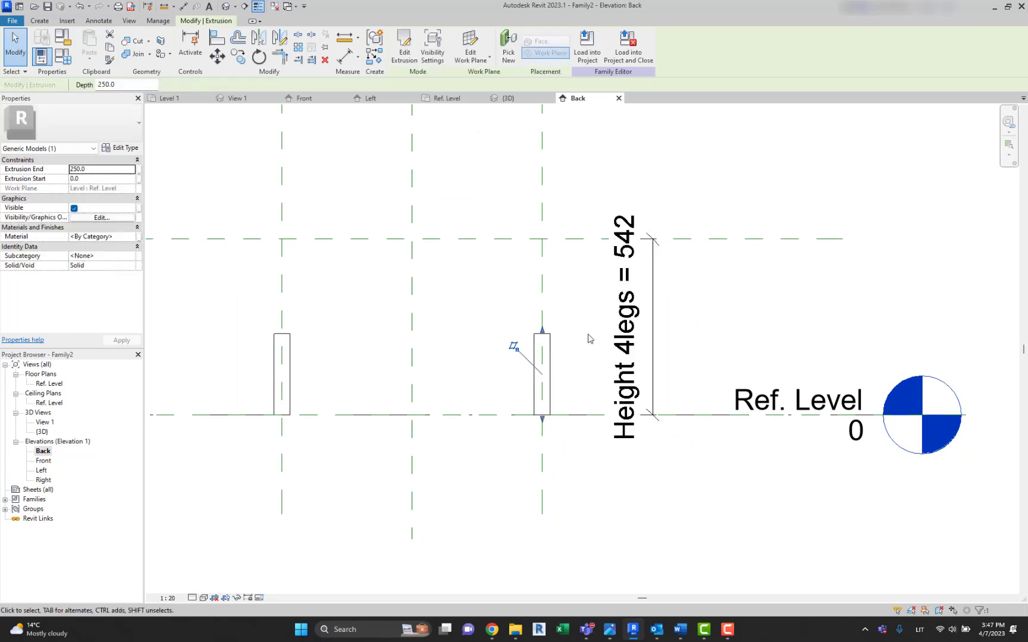
left_click(580, 332)
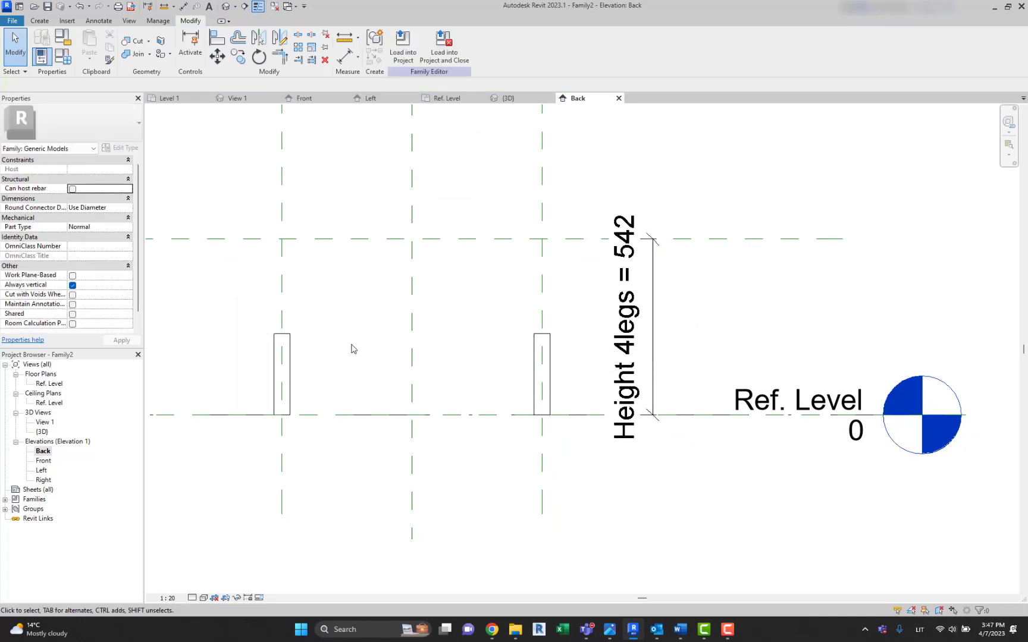
key("a")
key("l")
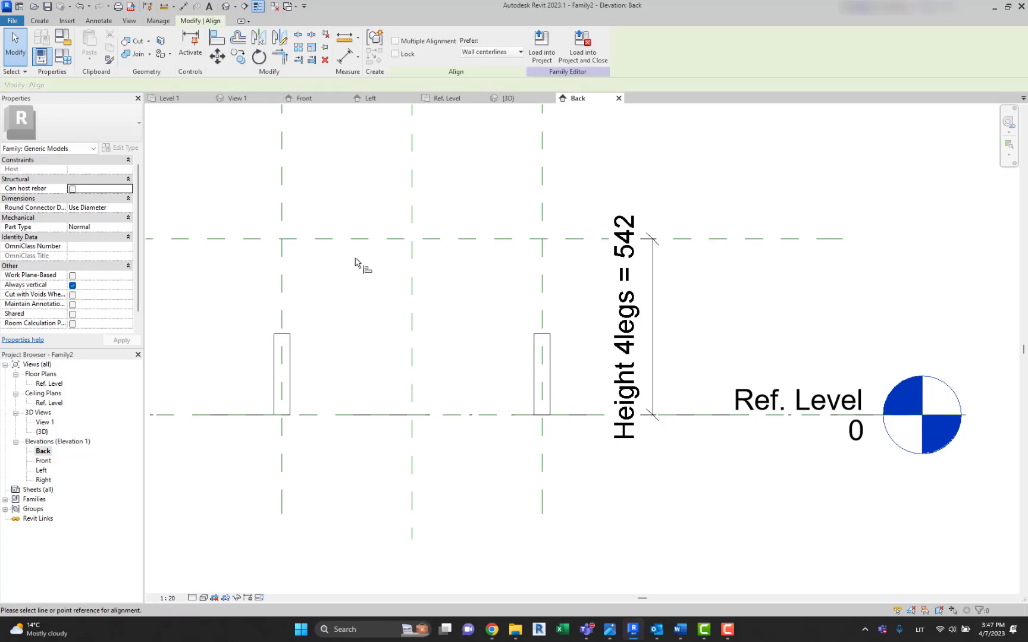
left_click(355, 239)
left_click(291, 339)
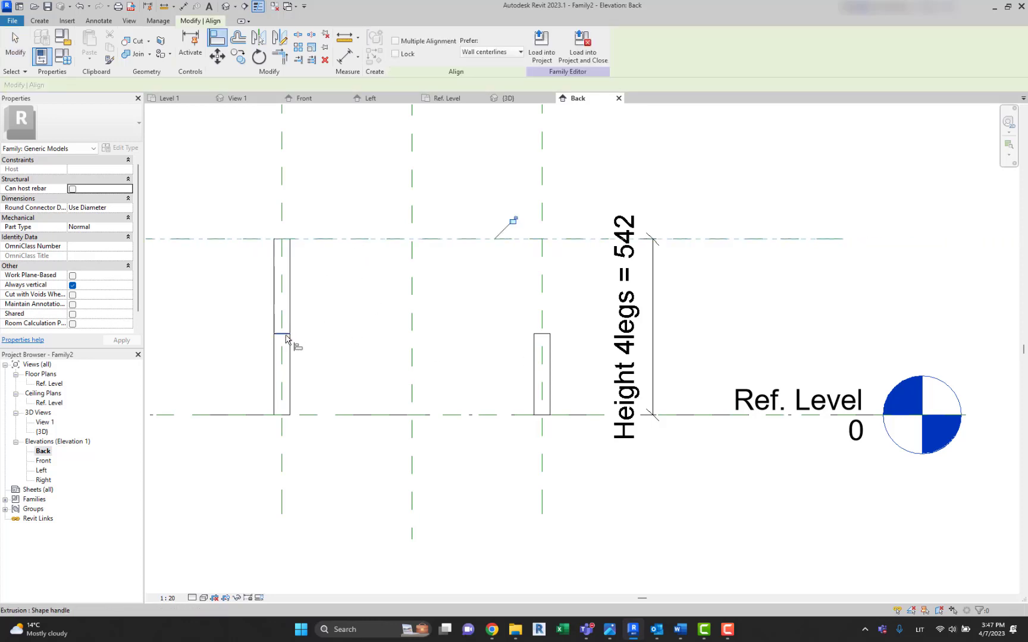
left_click(569, 238)
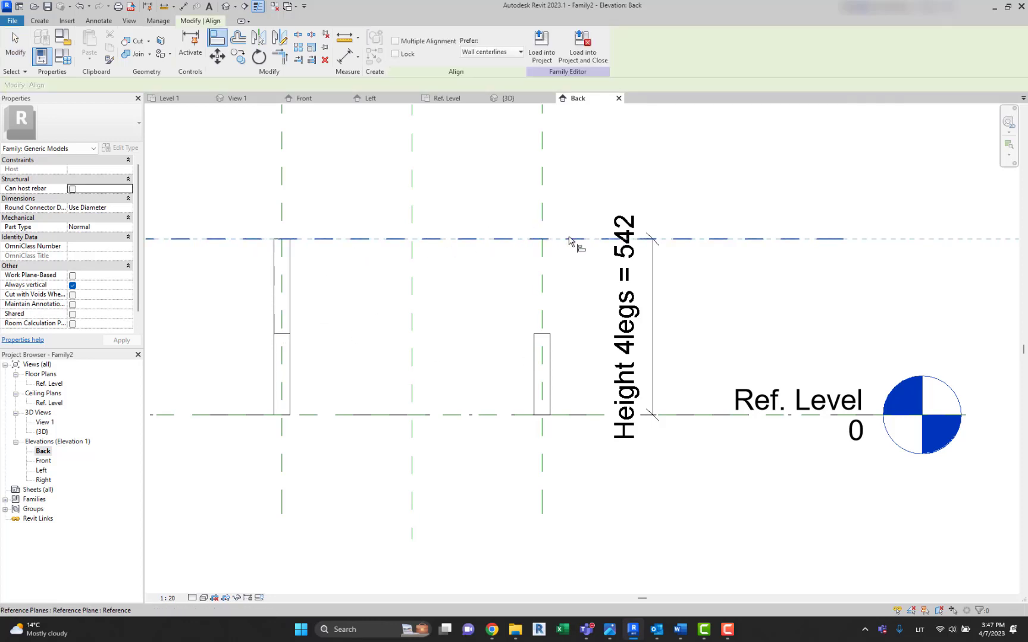
left_click(542, 335)
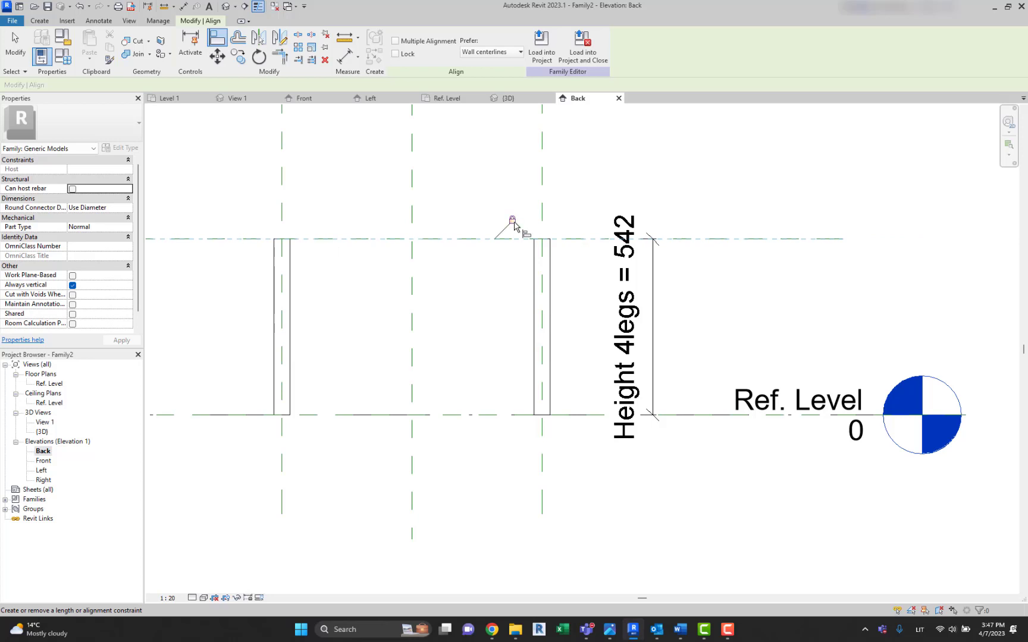
key("Escape")
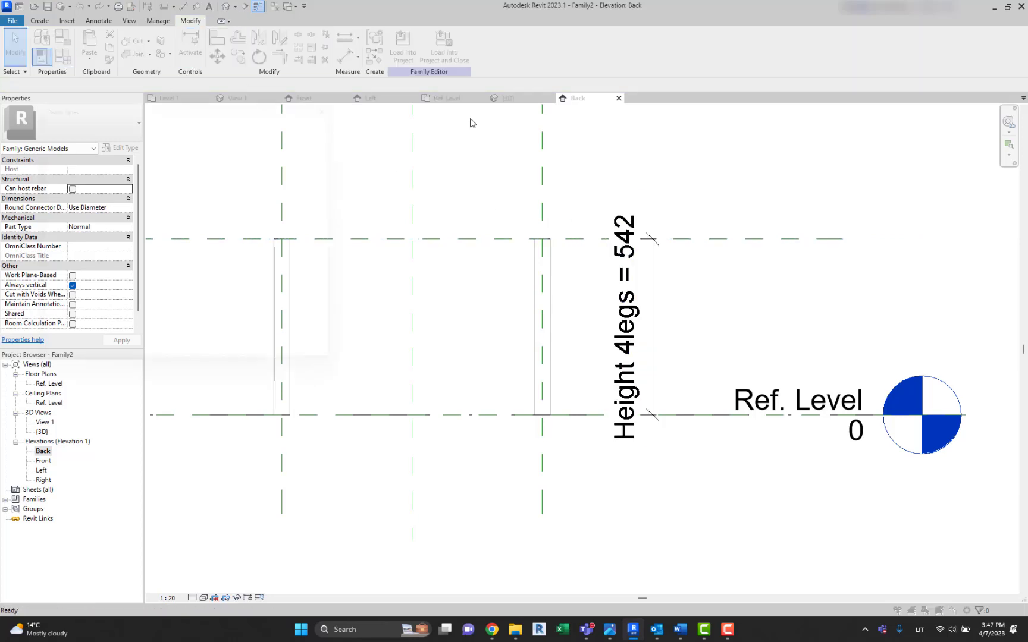
Set Height 4legs to 800 in the family types and accept the change
key("f")
key("t")
left_click(167, 203)
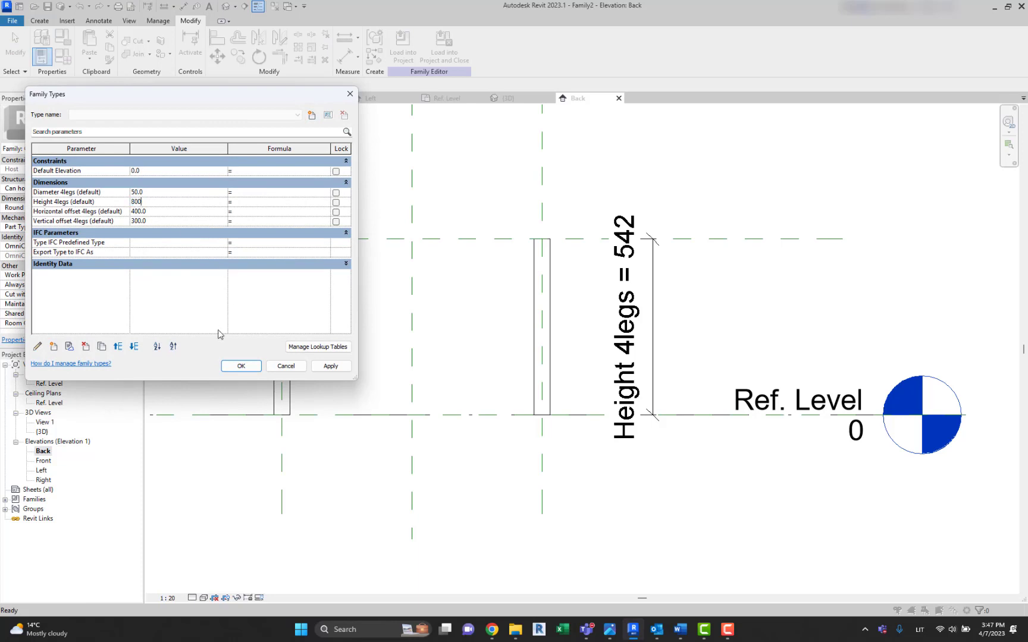
left_click(241, 366)
middle_click_drag(440, 284, 474, 344)
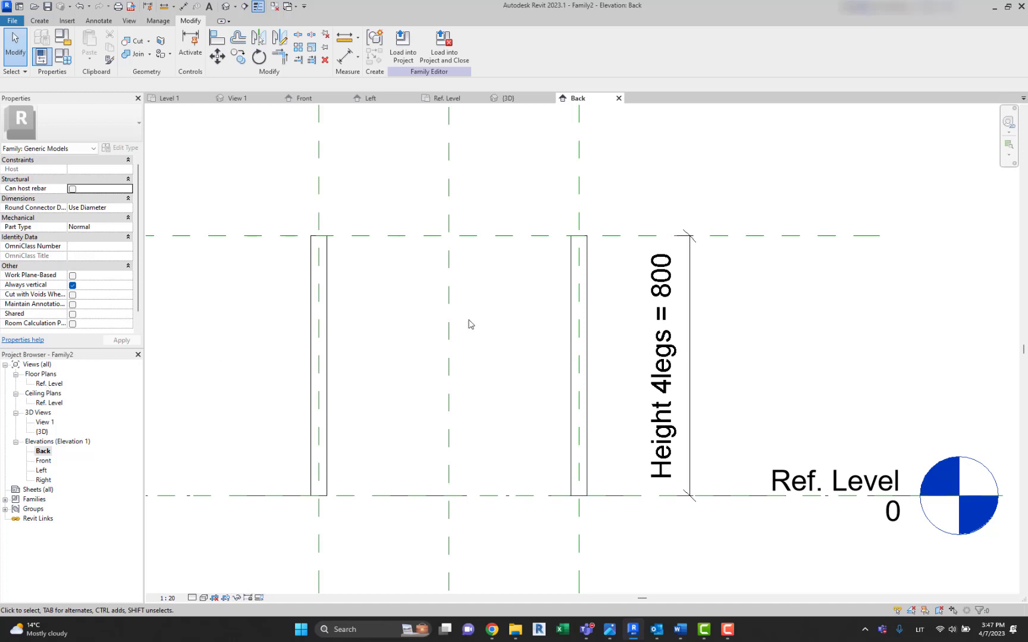
Name the horizontal reference plane at the top of the legs "Table base"
left_click(578, 254)
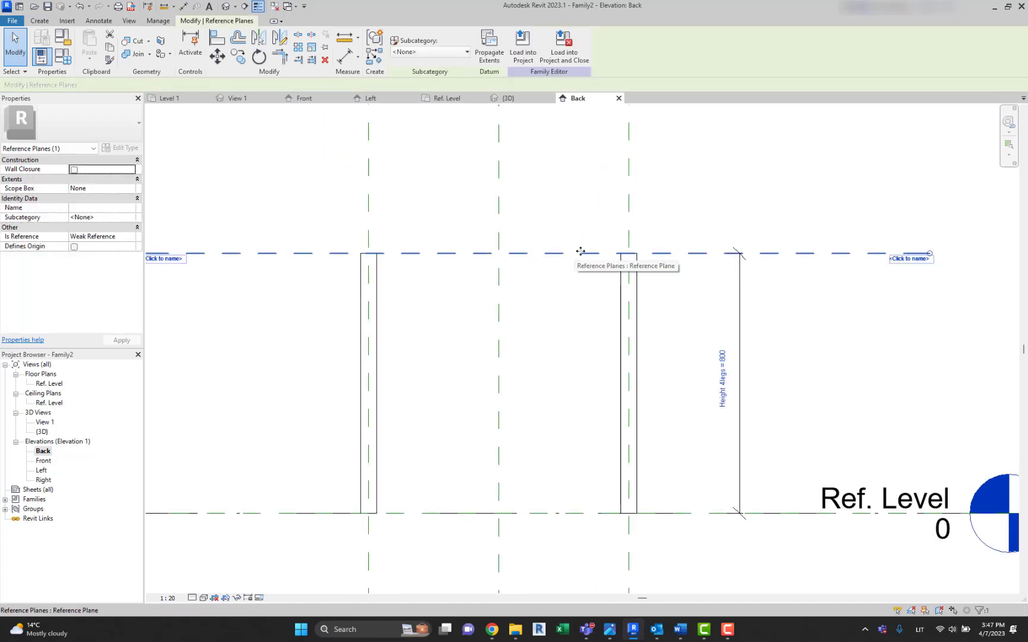
left_click(908, 259)
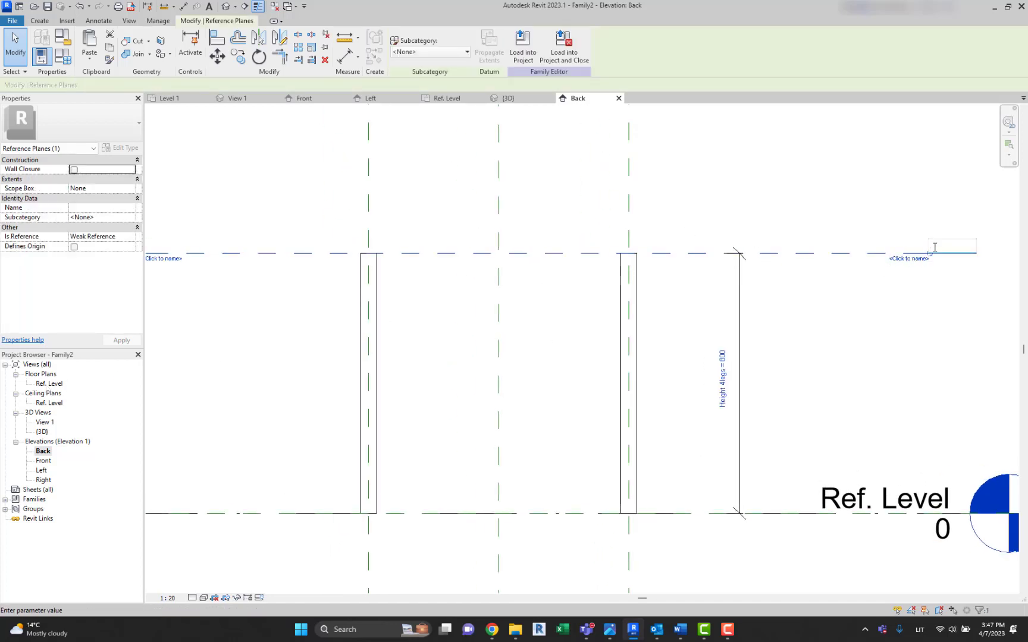
type("Table base")
key("Return")
left_click(895, 291)
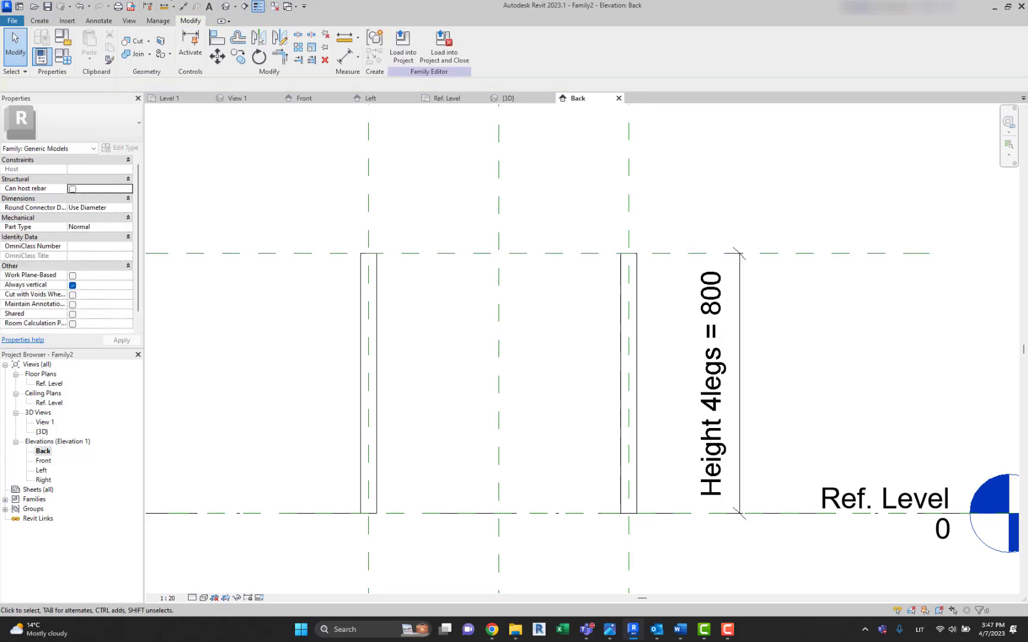
Set the work plane to Reference Plane : Table base and open the Floor Plan: Ref. Level view
left_click(40, 21)
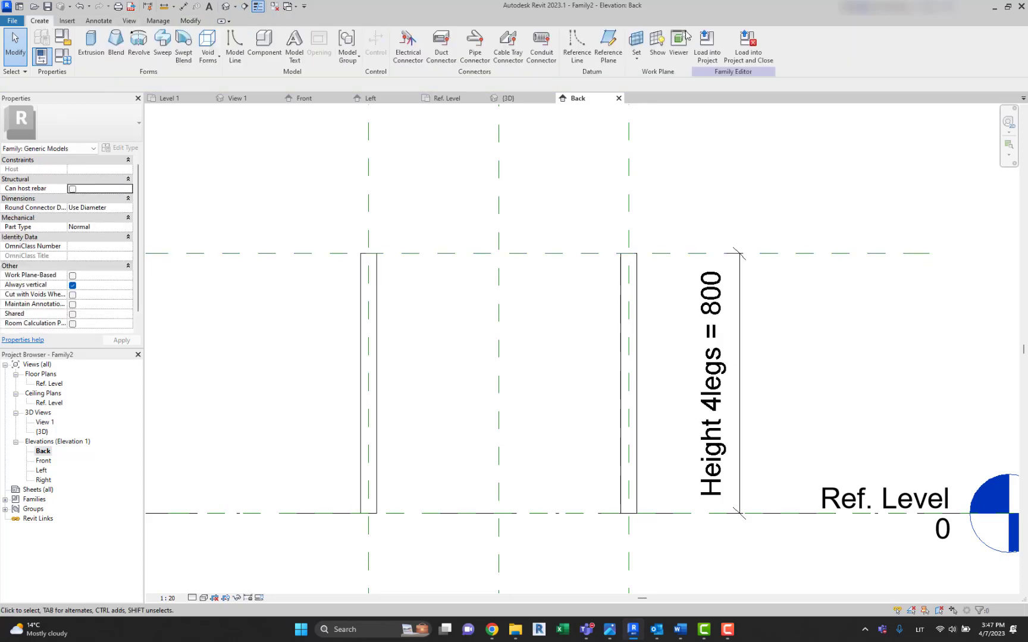
left_click(640, 57)
left_click(655, 78)
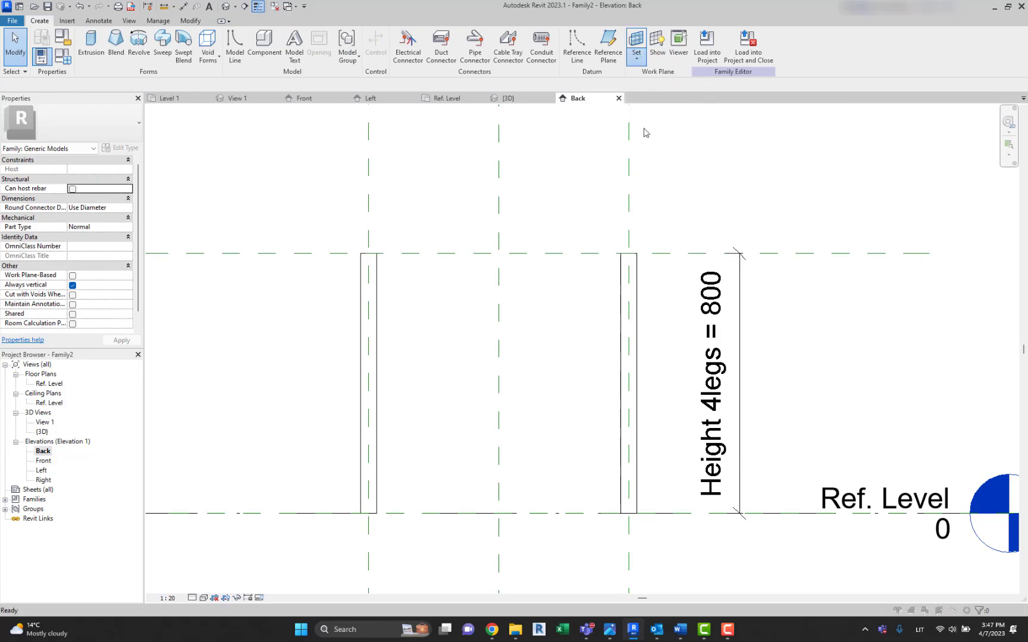
left_click(540, 312)
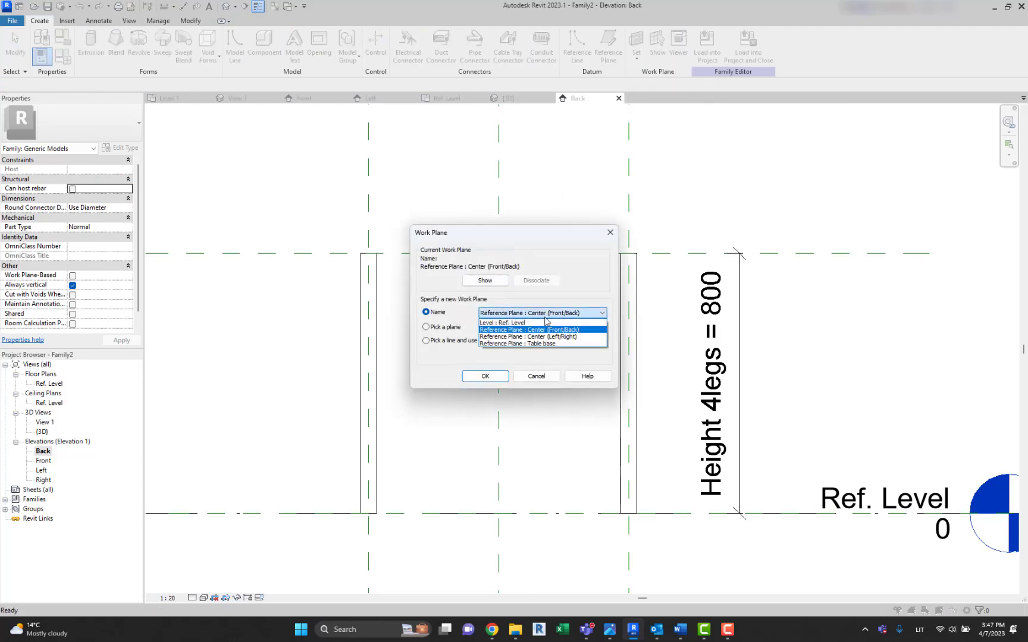
left_click(529, 333)
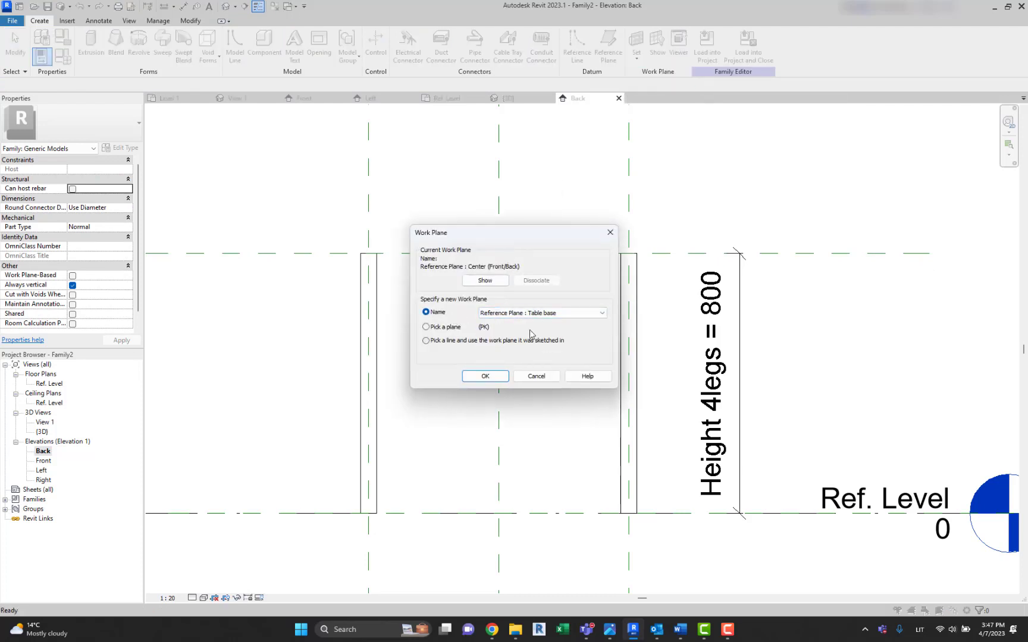
left_click(483, 376)
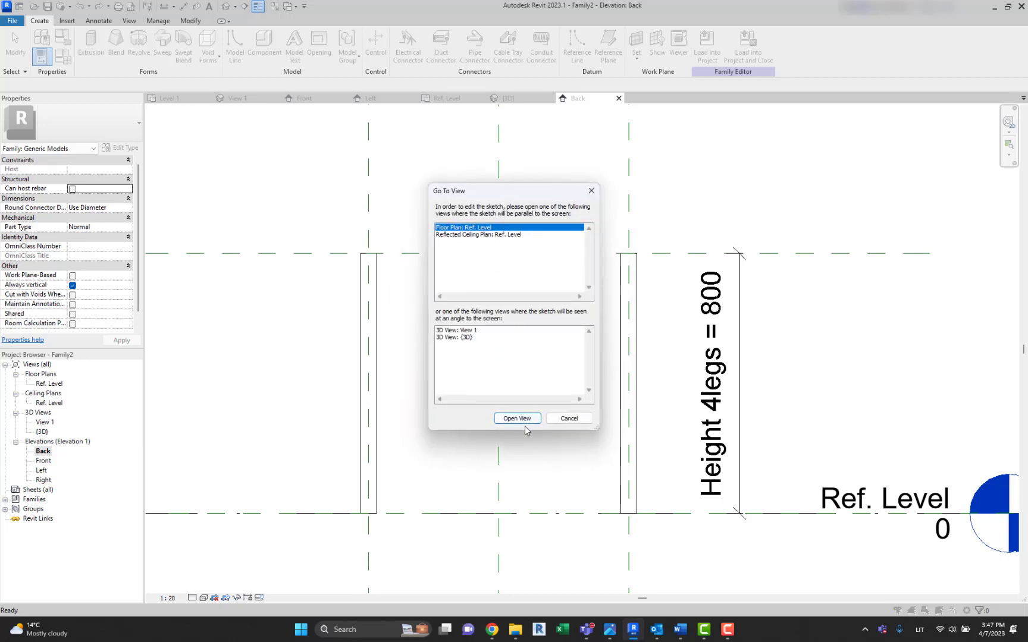
left_click(527, 420)
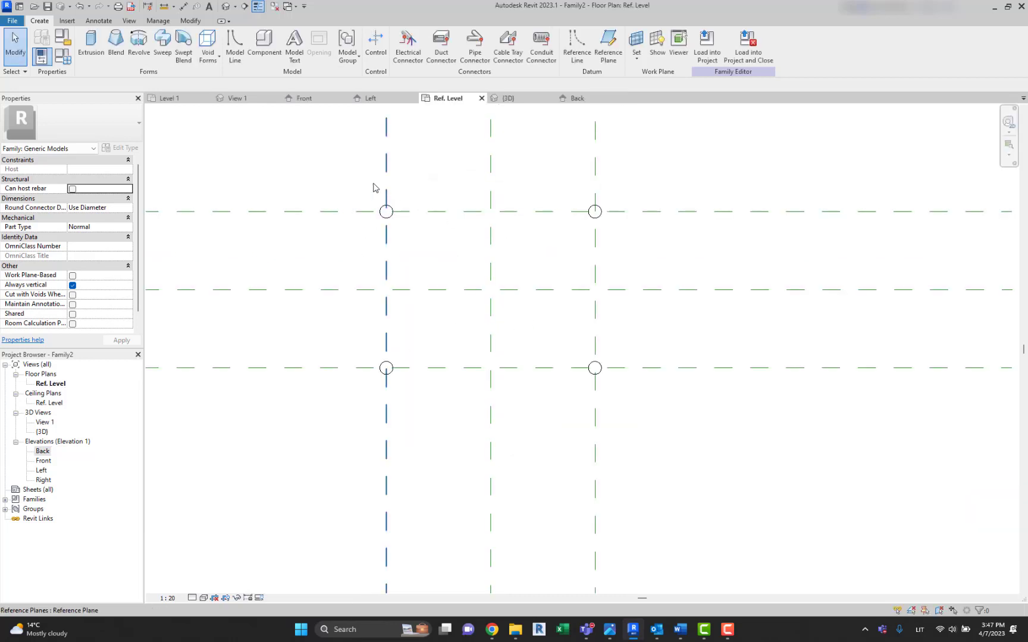
middle_click_drag(335, 204, 324, 310)
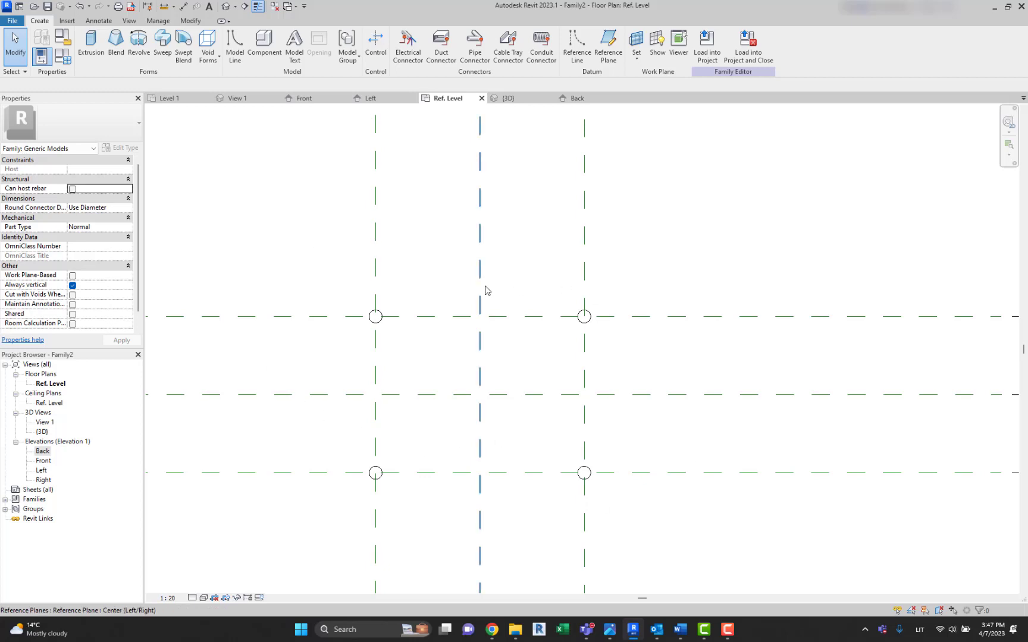
middle_click_drag(408, 262, 442, 241)
left_click(85, 41)
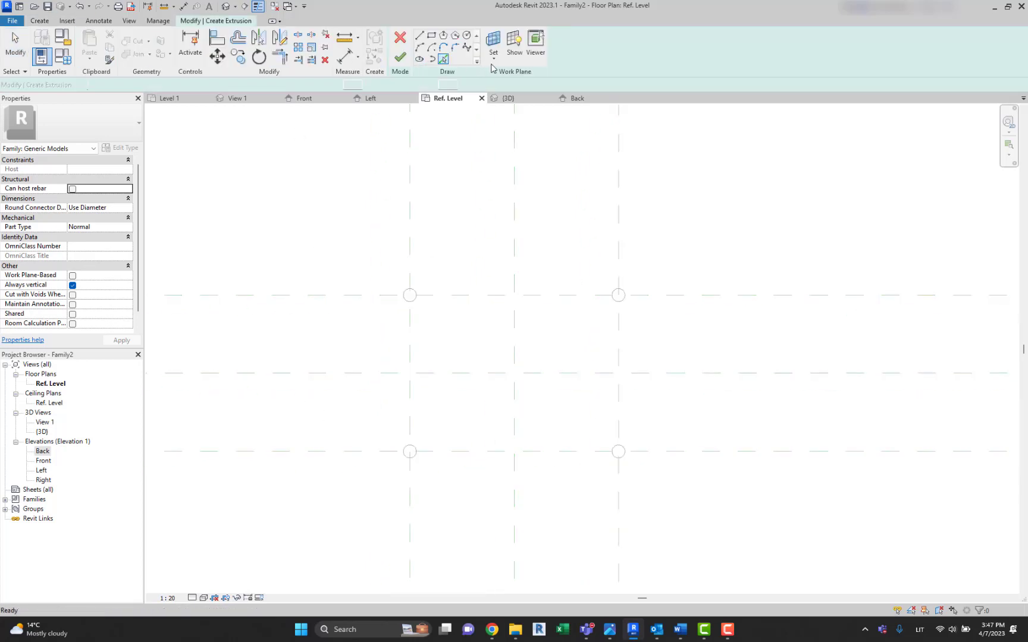
left_click(432, 35)
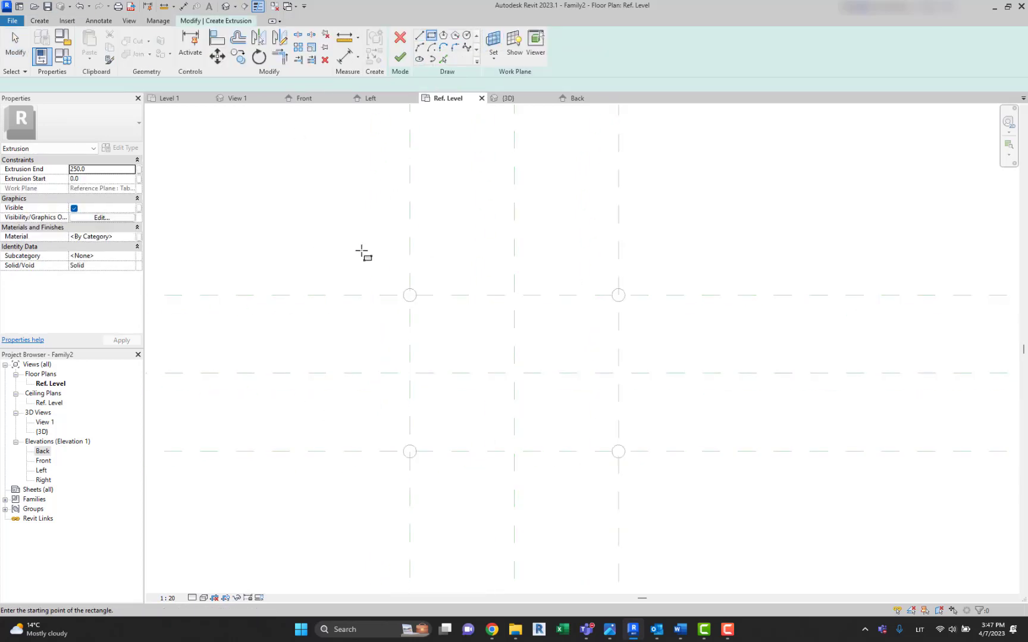
left_click(361, 250)
left_click(694, 495)
key("Escape")
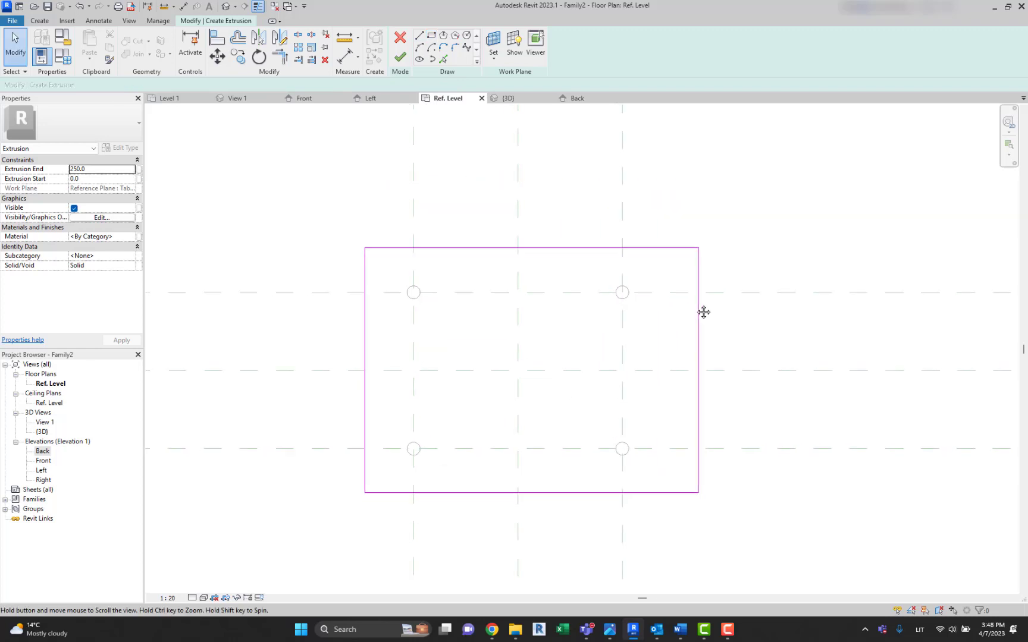
middle_click_drag(689, 312, 716, 303)
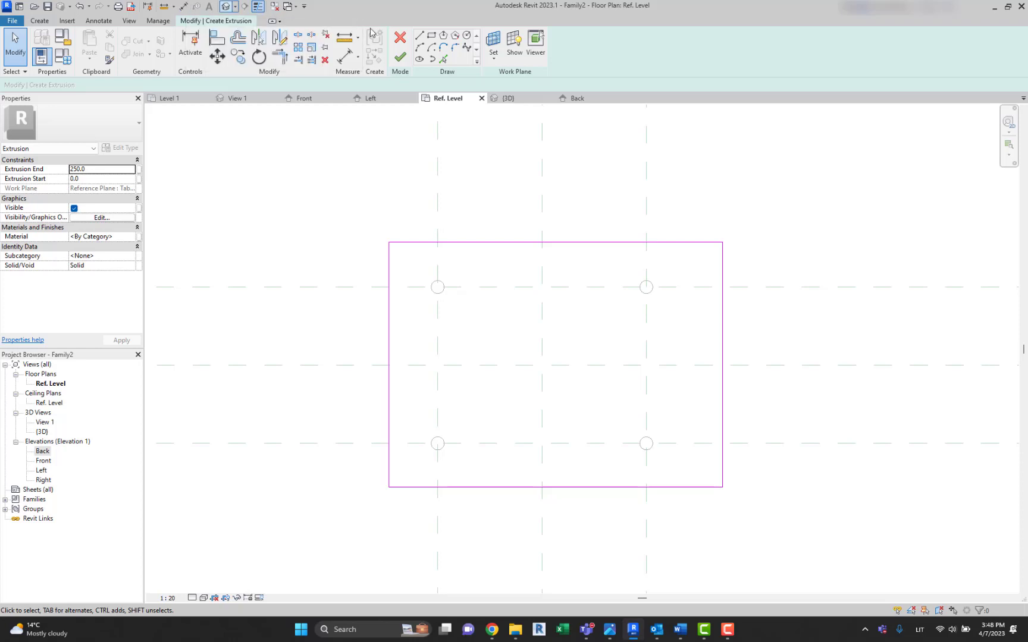
left_click(405, 40)
left_click(539, 317)
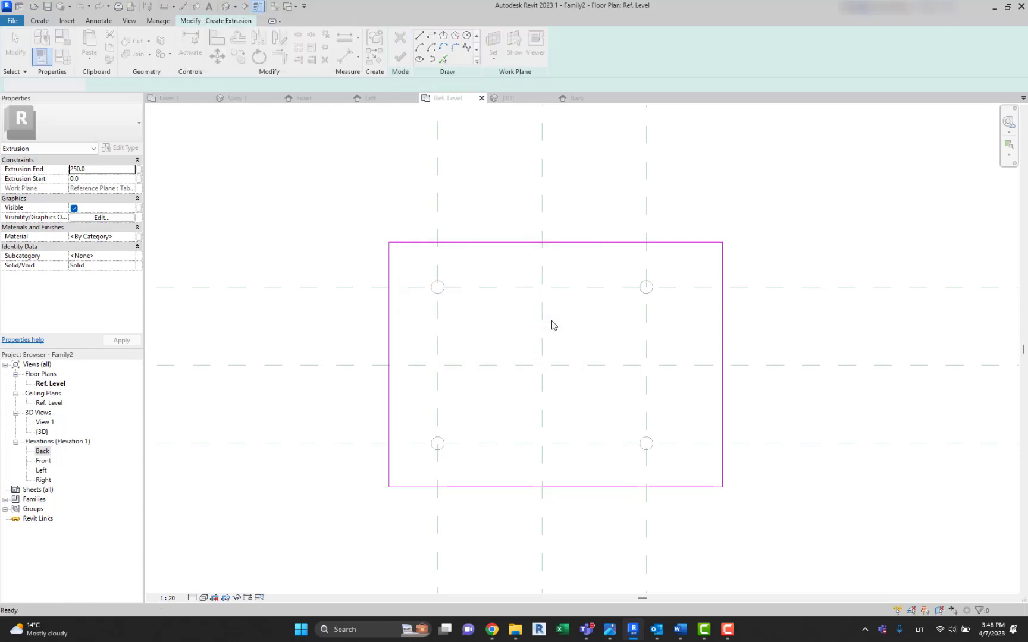
Draw two vertical reference planes outside the legs, about 606 mm left and 660 mm right of the center plane
left_click(39, 21)
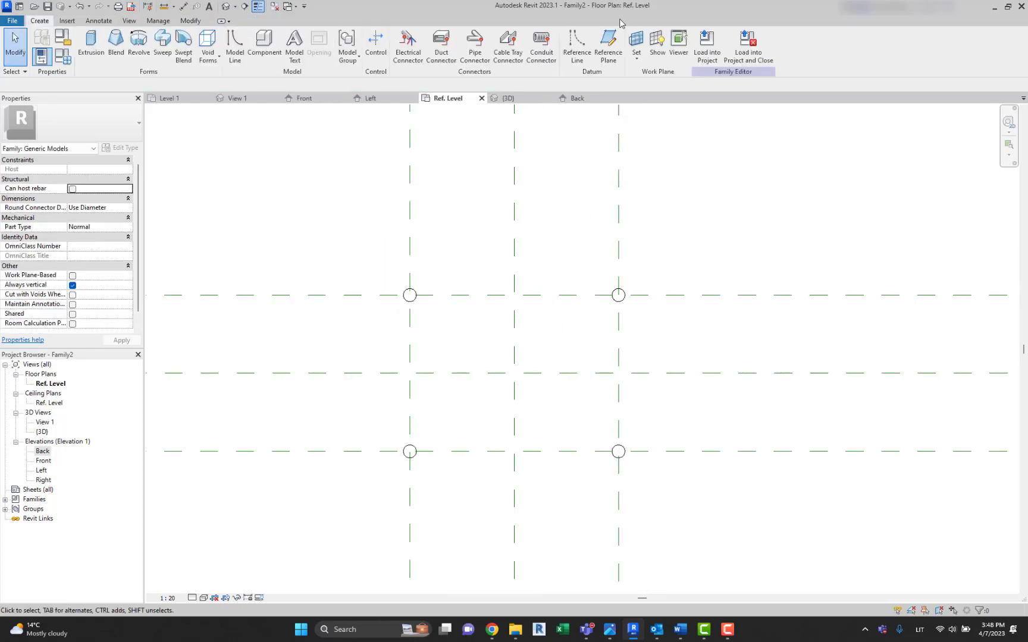
left_click(607, 47)
left_click(356, 223)
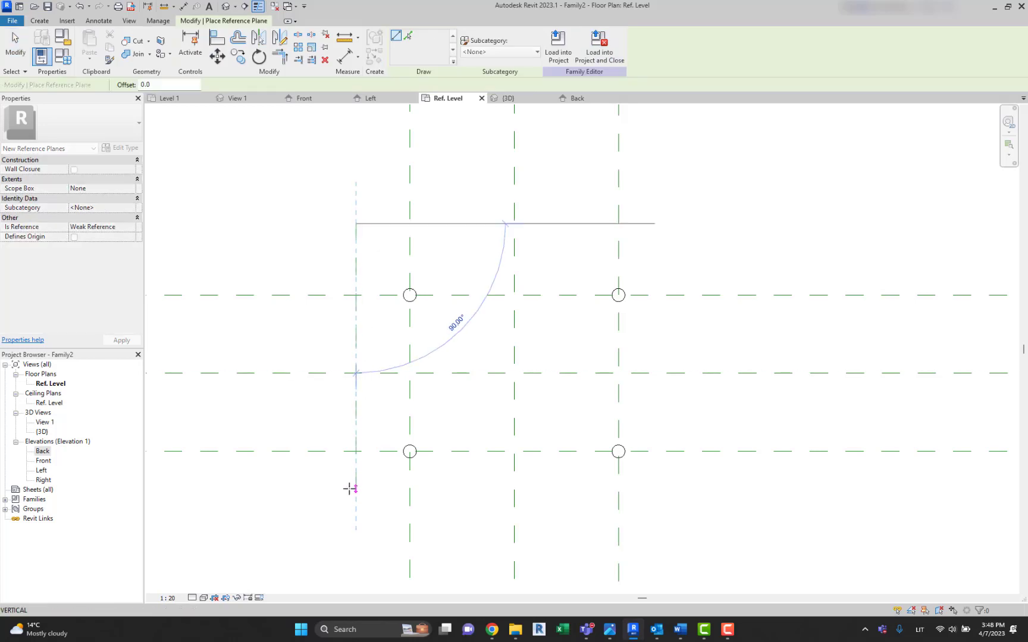
left_click(355, 488)
left_click(686, 223)
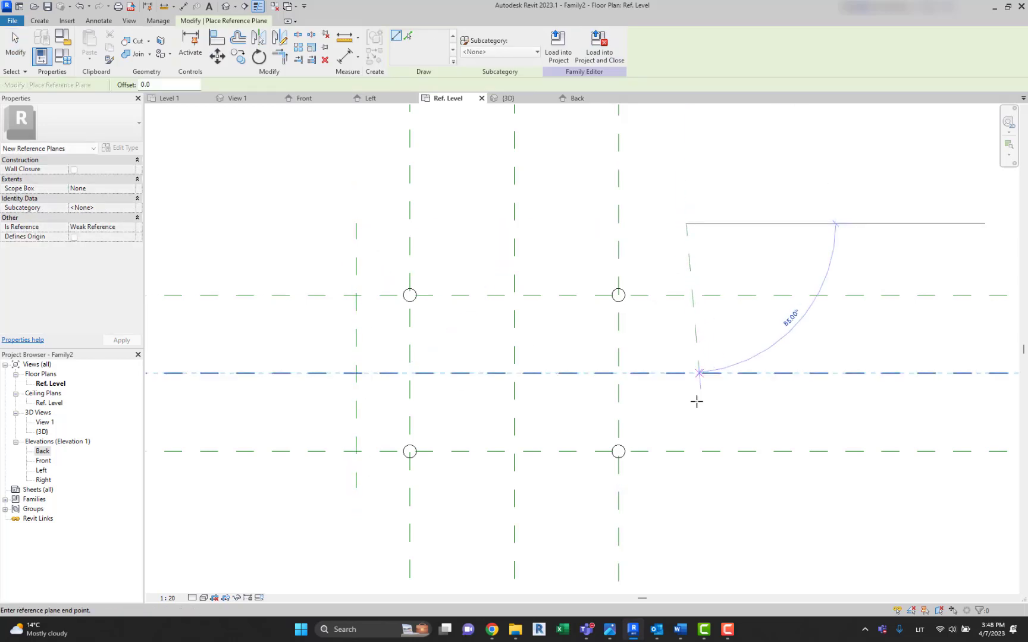
left_click(686, 490)
middle_click_drag(691, 489, 696, 441)
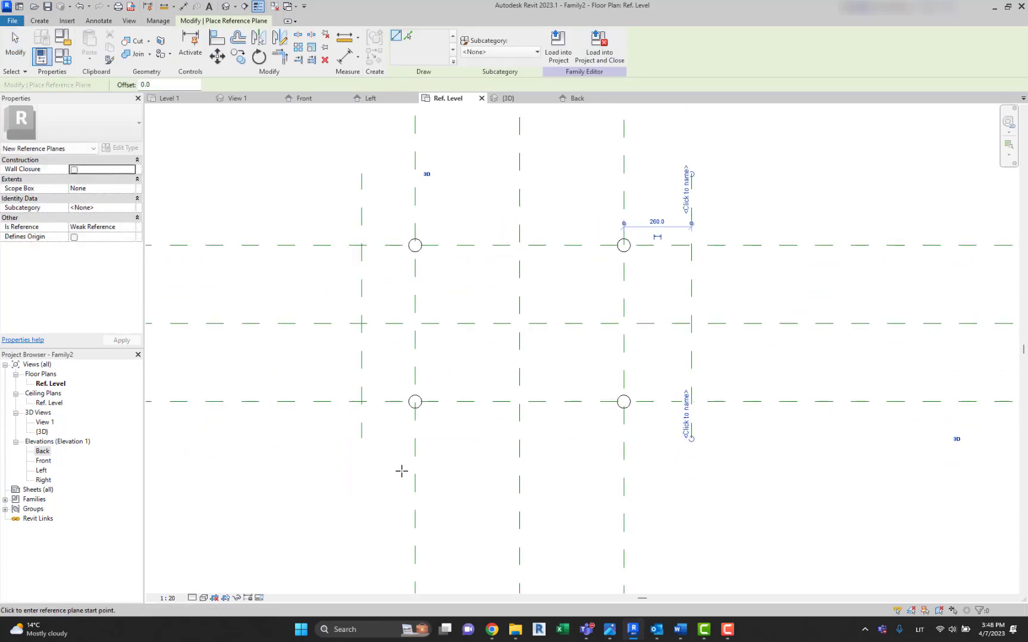
Draw two horizontal reference planes outside the legs, about 557 mm below and 695 mm above the center plane
left_click(325, 468)
left_click(744, 468)
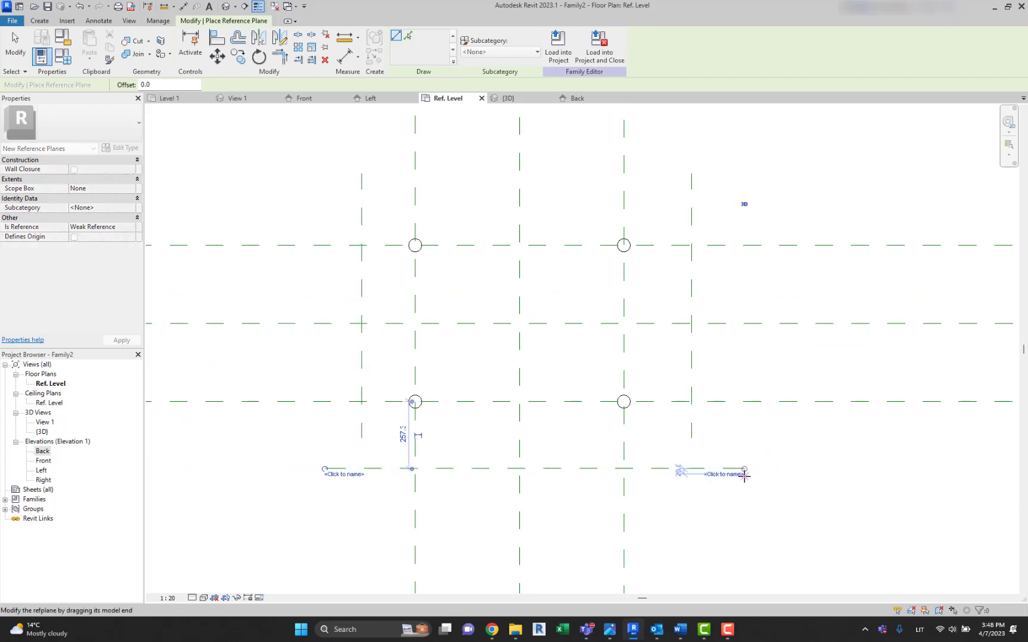
left_click(361, 142)
left_click(742, 142)
key("Escape")
key("Escape")
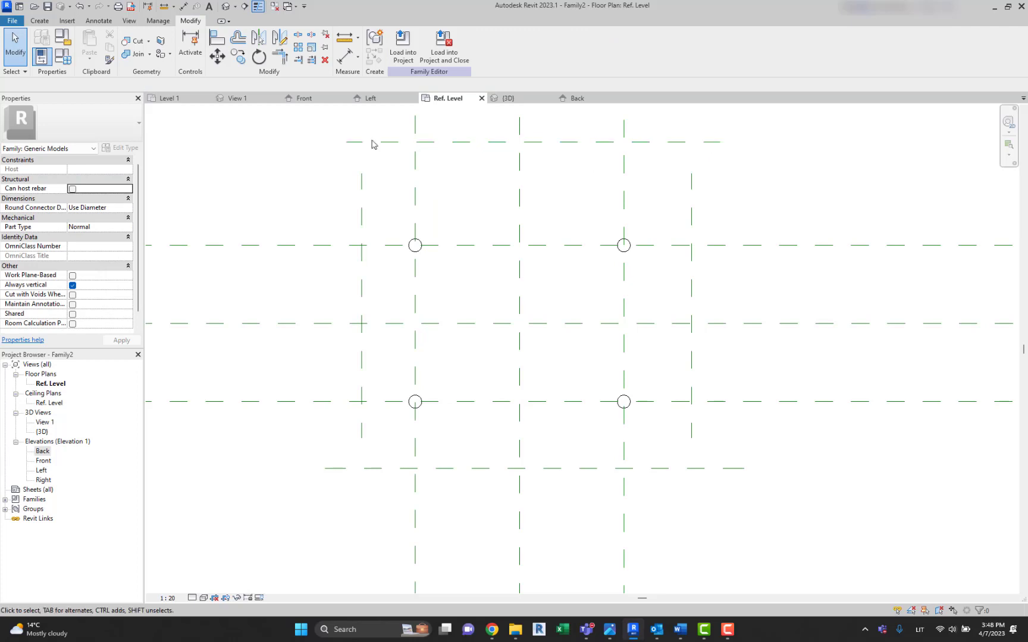
Dimension the two outer vertical reference planes through the center plane and constrain the segments to be equal
left_click(184, 6)
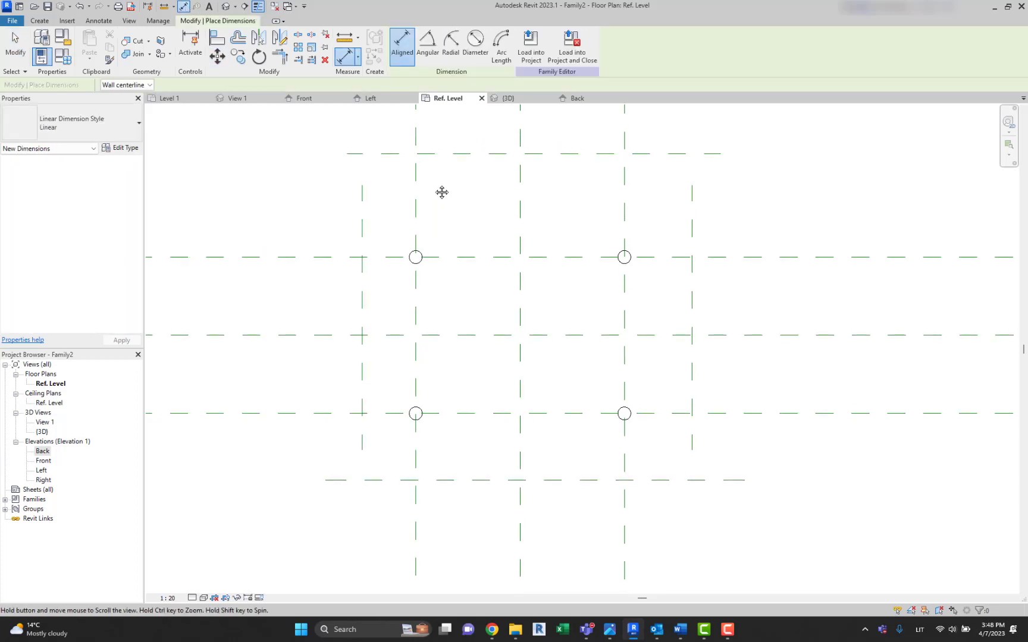
left_click(363, 206)
left_click(520, 208)
left_click(690, 209)
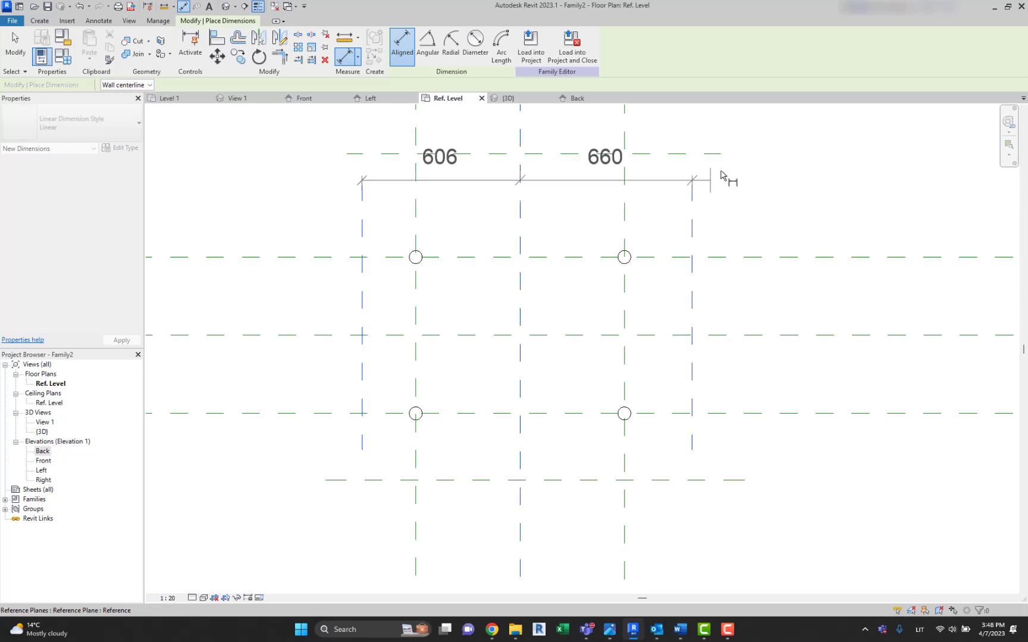
middle_click_drag(723, 176, 685, 219)
left_click(727, 161)
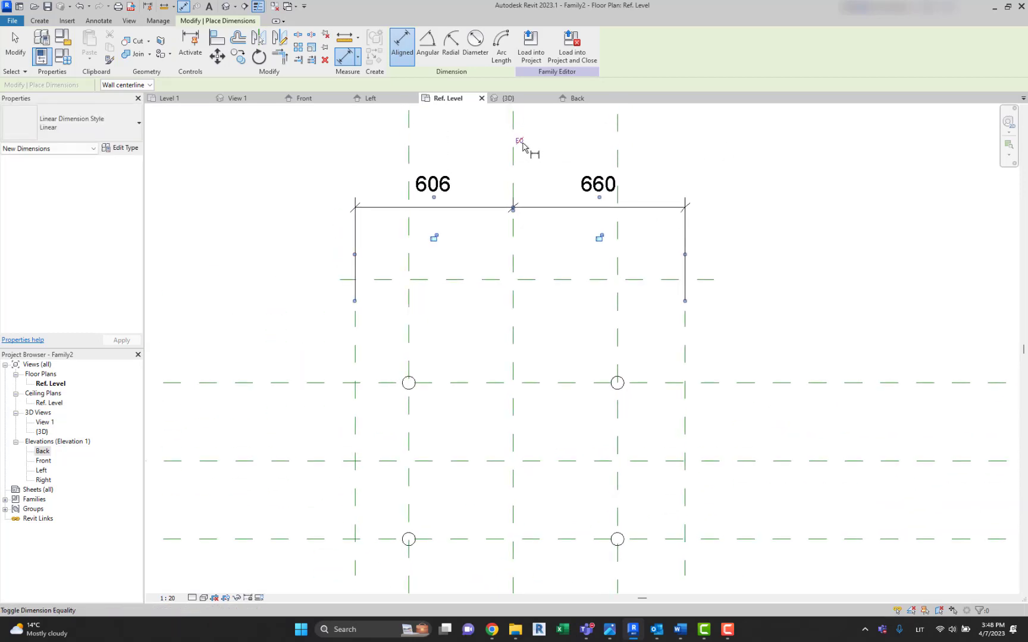
left_click(522, 144)
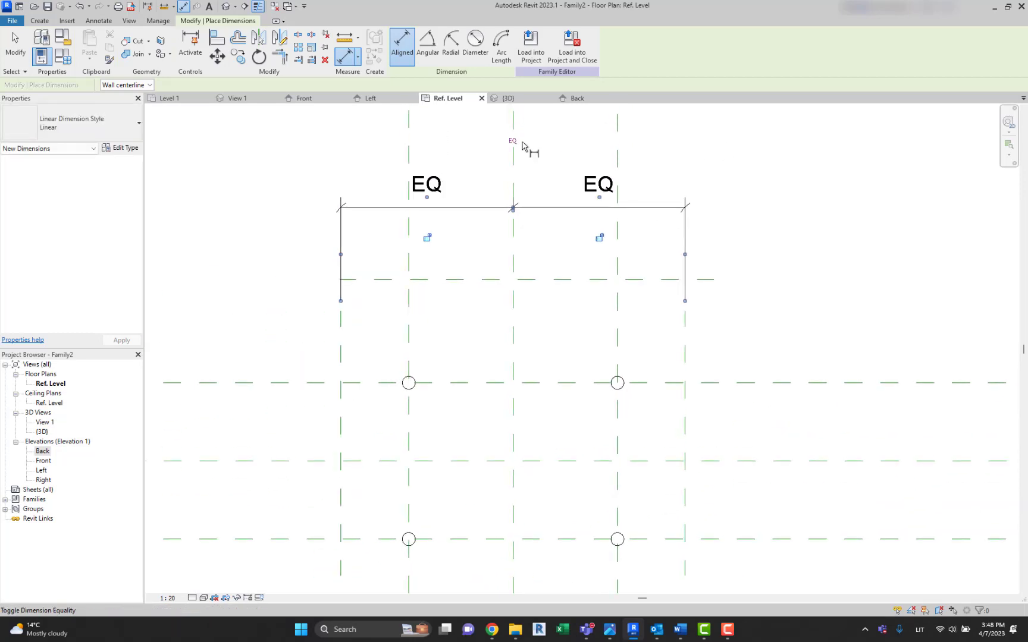
Dimension the two outer horizontal reference planes through the center plane and constrain the segments to be equal
scroll(602, 218, "down", 1)
middle_click_drag(764, 489, 732, 440)
left_click(680, 474)
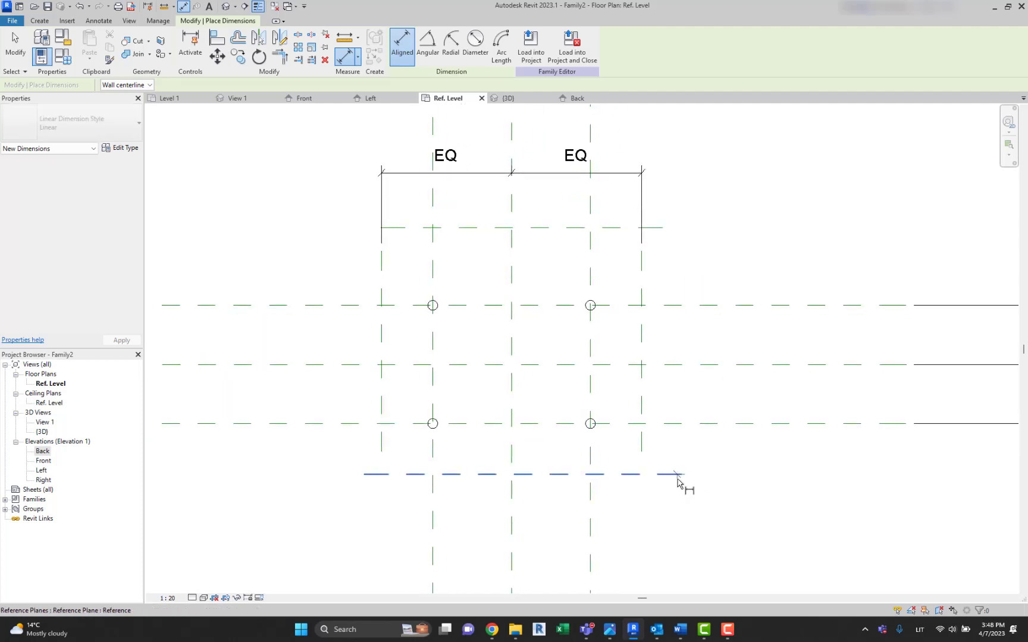
left_click(676, 365)
left_click(668, 228)
left_click(761, 351)
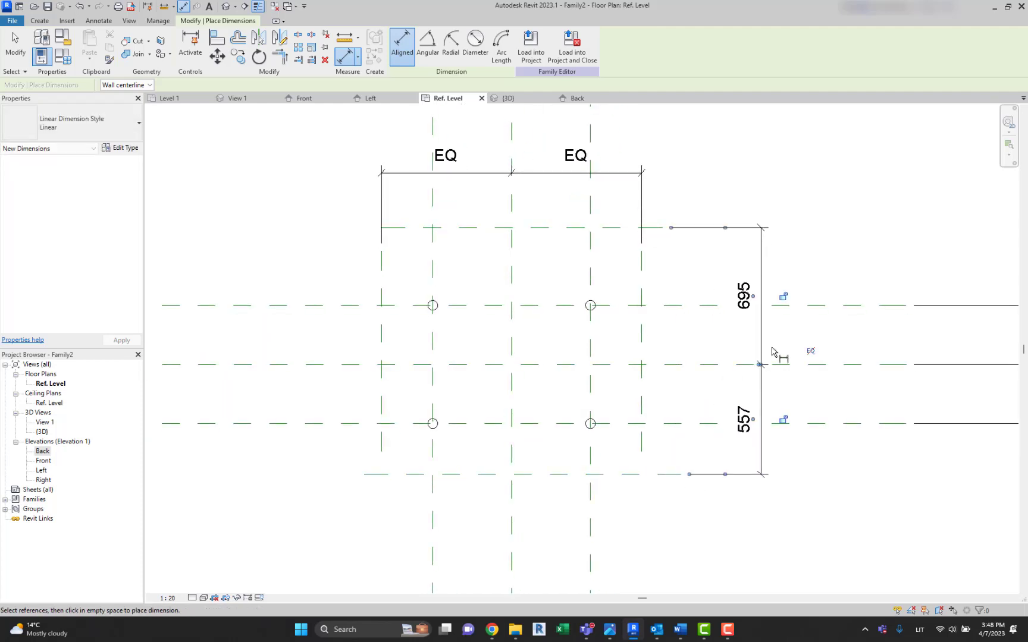
left_click(810, 361)
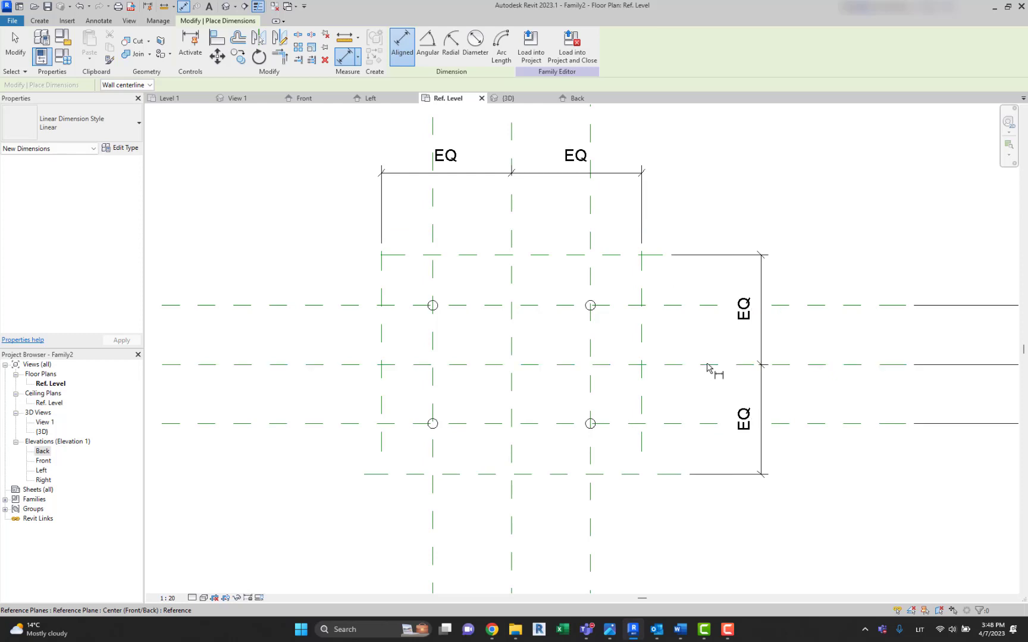
key("Escape")
key("Escape")
Start an extrusion, sketch the tabletop rectangle on the four outer reference planes and lock its edges to them
middle_click_drag(641, 314, 611, 296)
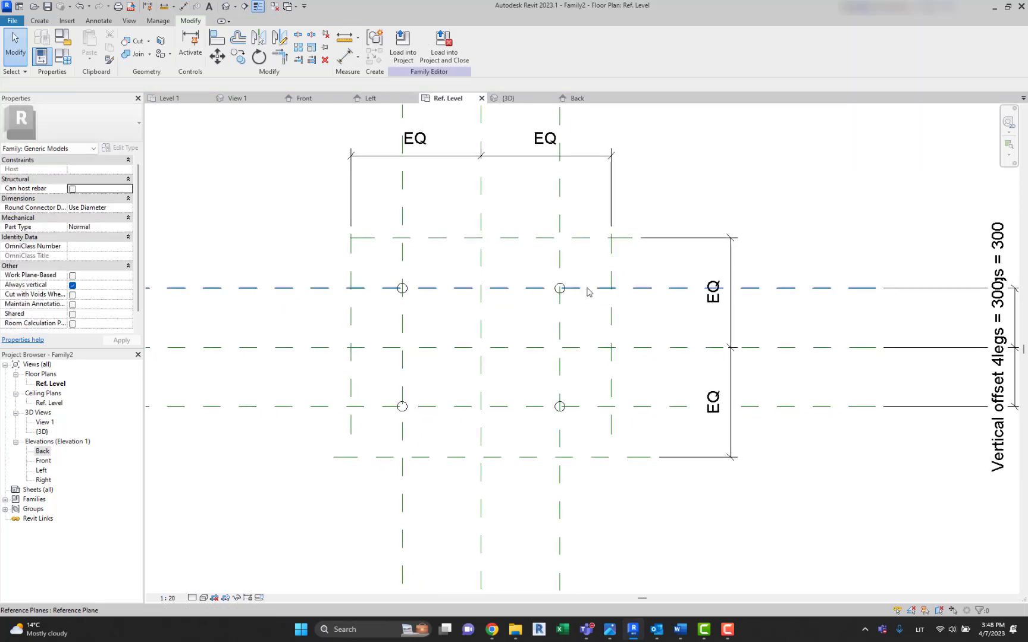
left_click(34, 21)
left_click(91, 40)
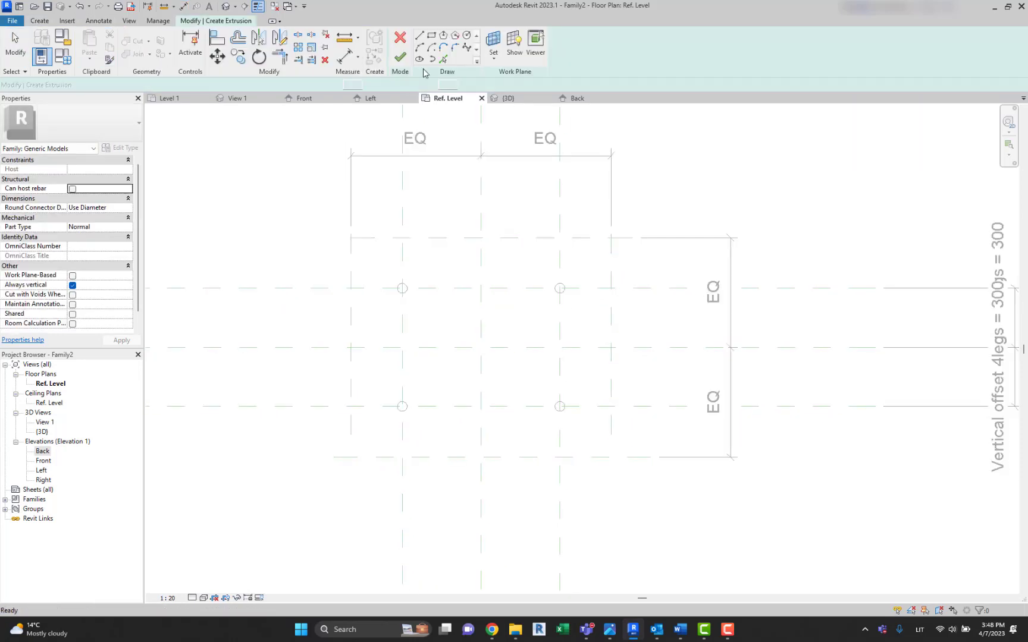
left_click(431, 35)
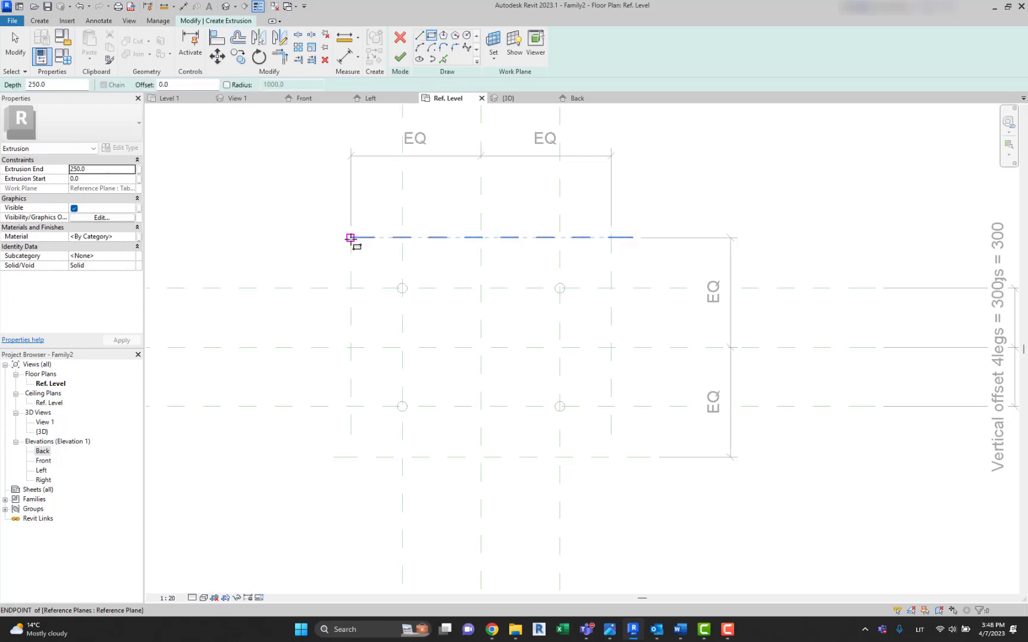
left_click(350, 238)
left_click(611, 457)
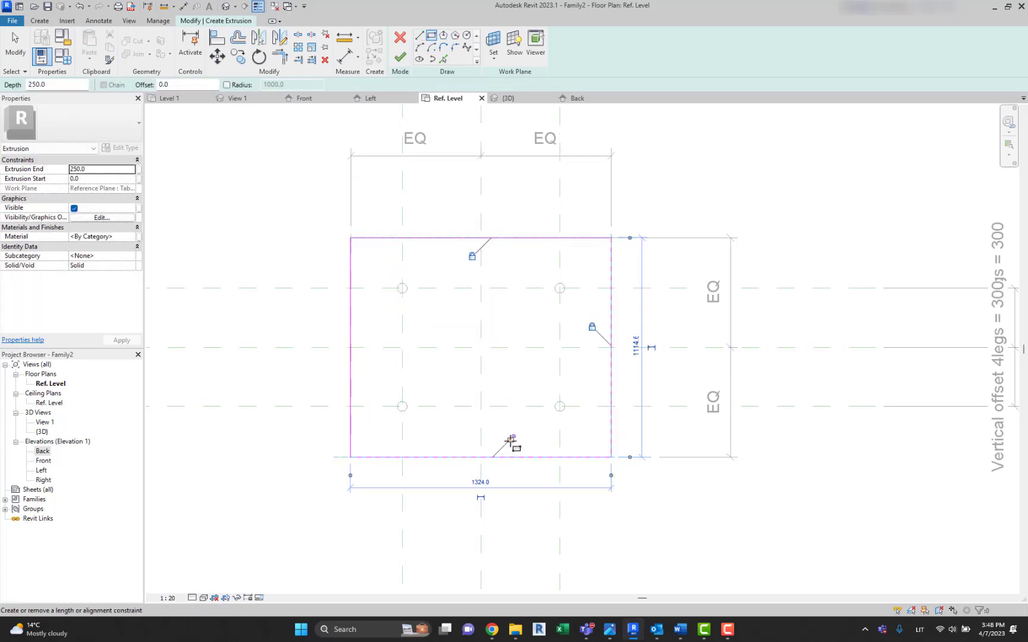
key("Escape")
scroll(357, 317, "up", 4)
key("Escape")
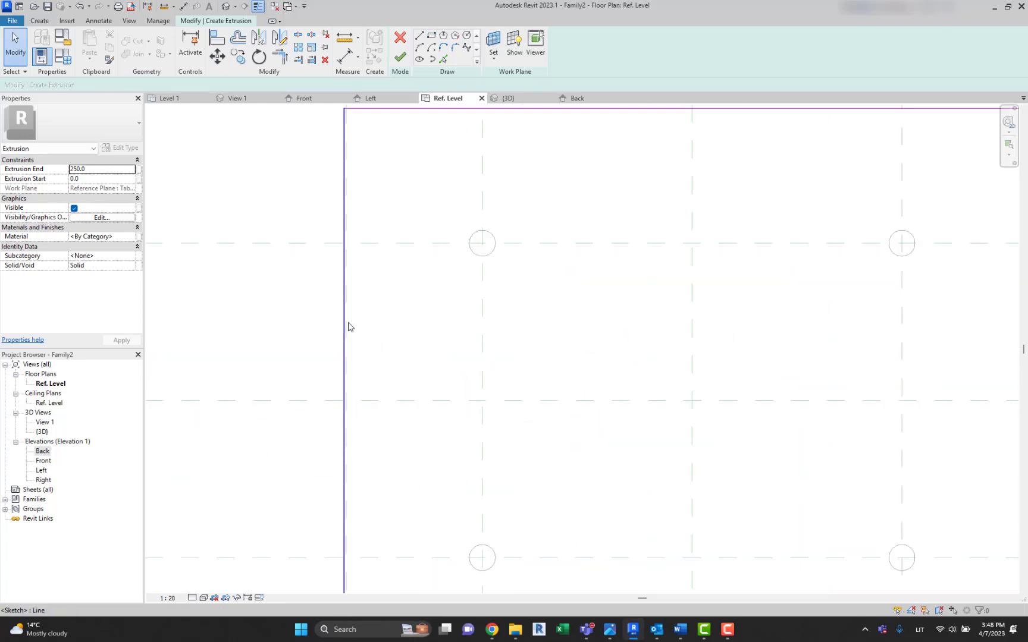
Snap the rectangle's left edge to the left outer reference plane, lock it there and finish the tabletop extrusion
left_click(351, 333)
left_click_drag(351, 333, 345, 329)
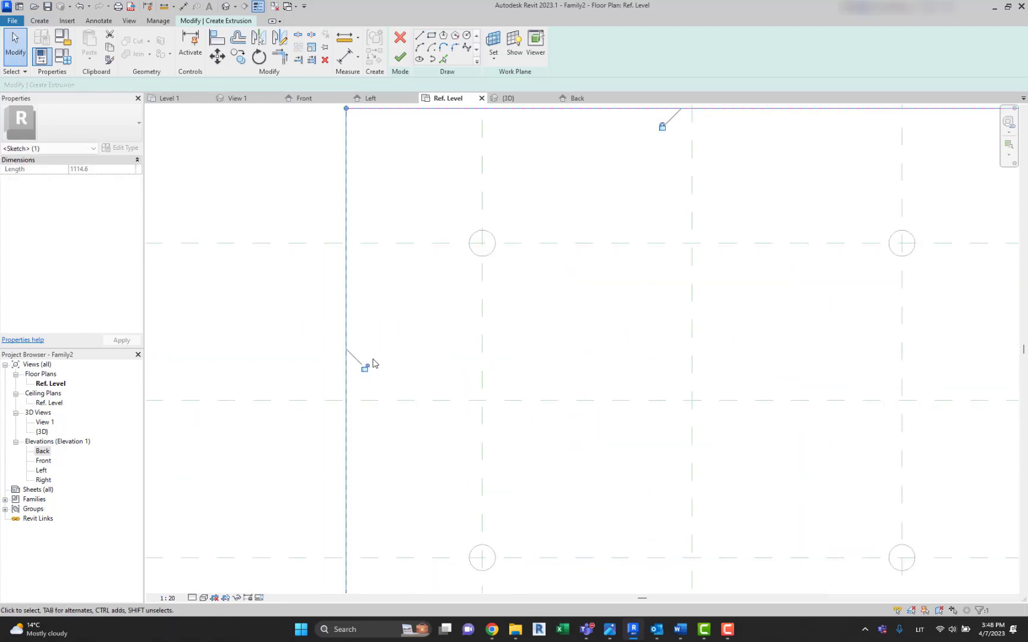
scroll(362, 361, "down", 5)
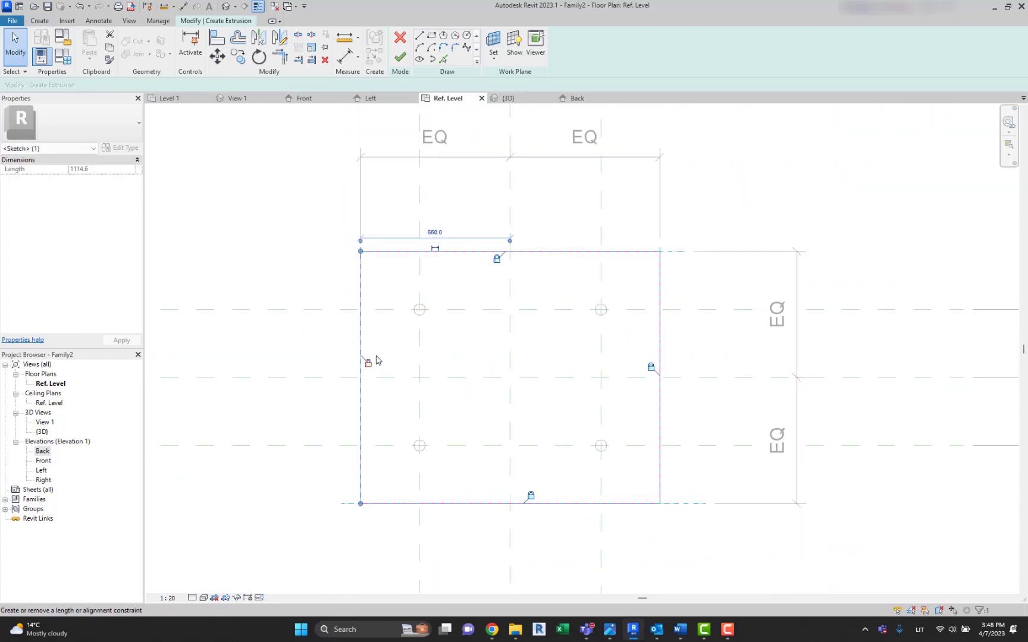
left_click(400, 58)
left_click(600, 221)
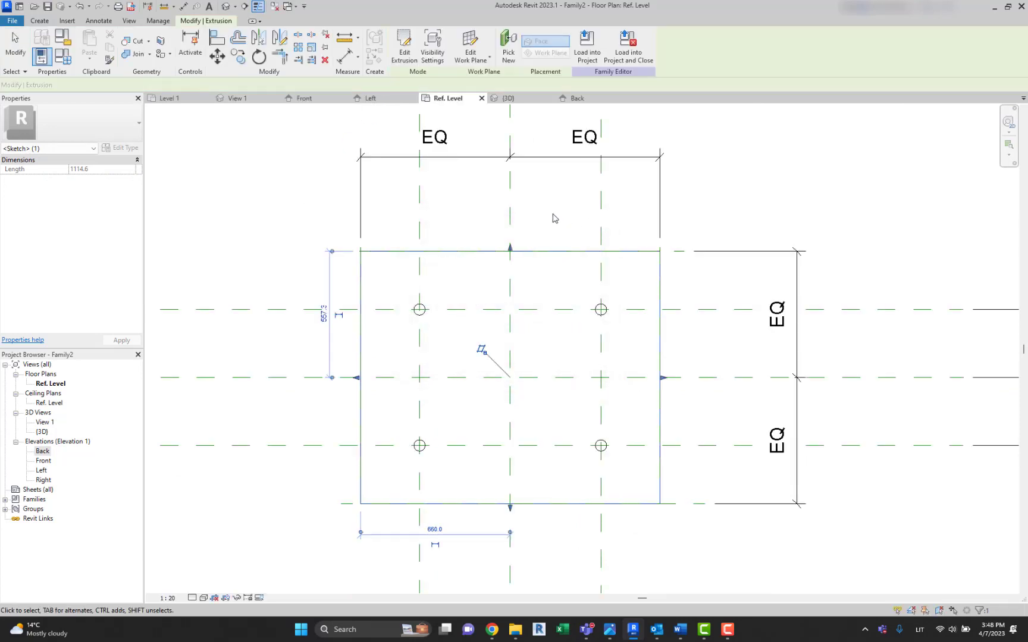
key("Escape")
Examine the tabletop and legs in the 3D view, and return to the Ref. Level floor plan
left_click(228, 6)
middle_click_drag(509, 236, 383, 373, "shift")
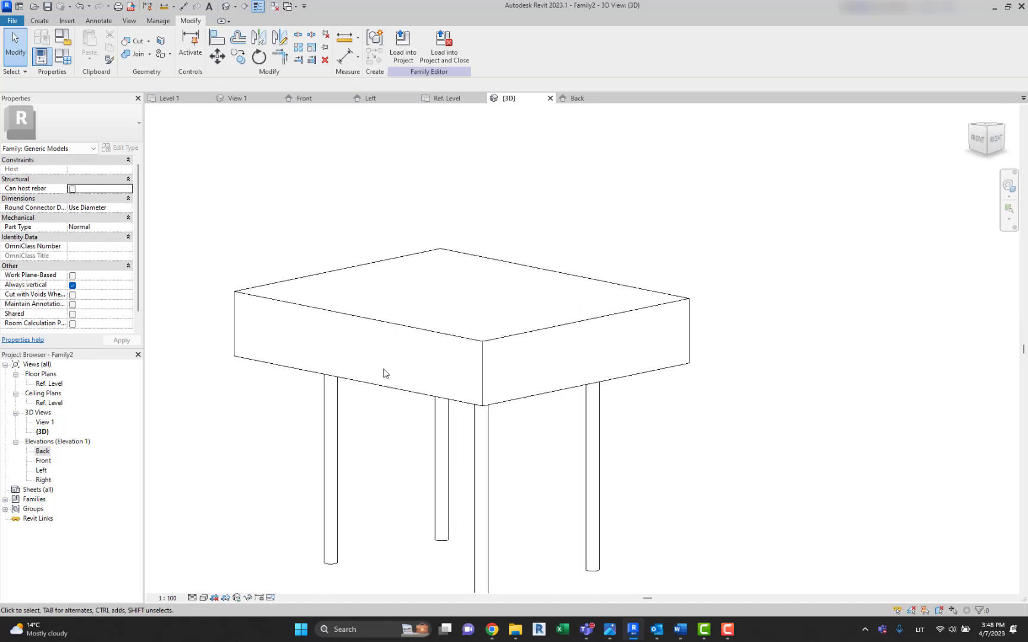
left_click(48, 384)
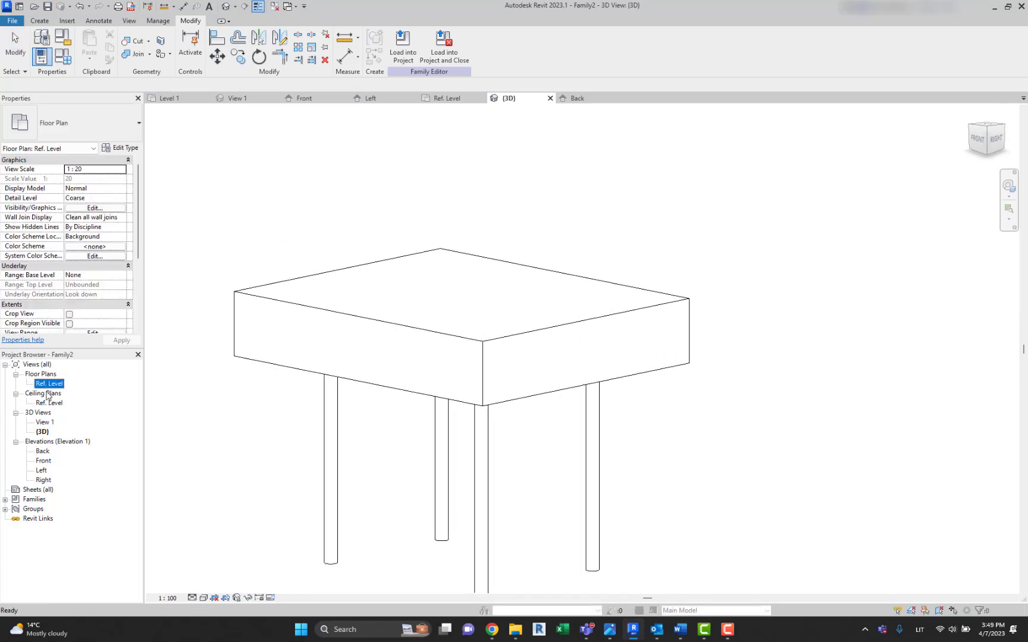
double_click(49, 383)
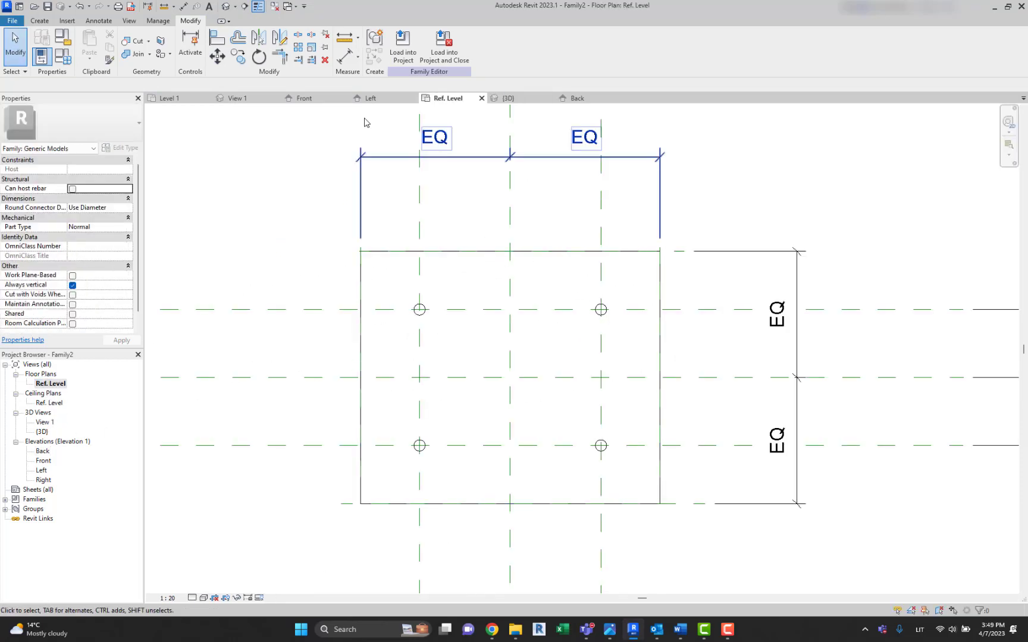
Dimension the distance between the tabletop's upper reference plane and the upper leg reference plane
left_click(182, 6)
middle_click_drag(631, 257, 562, 238)
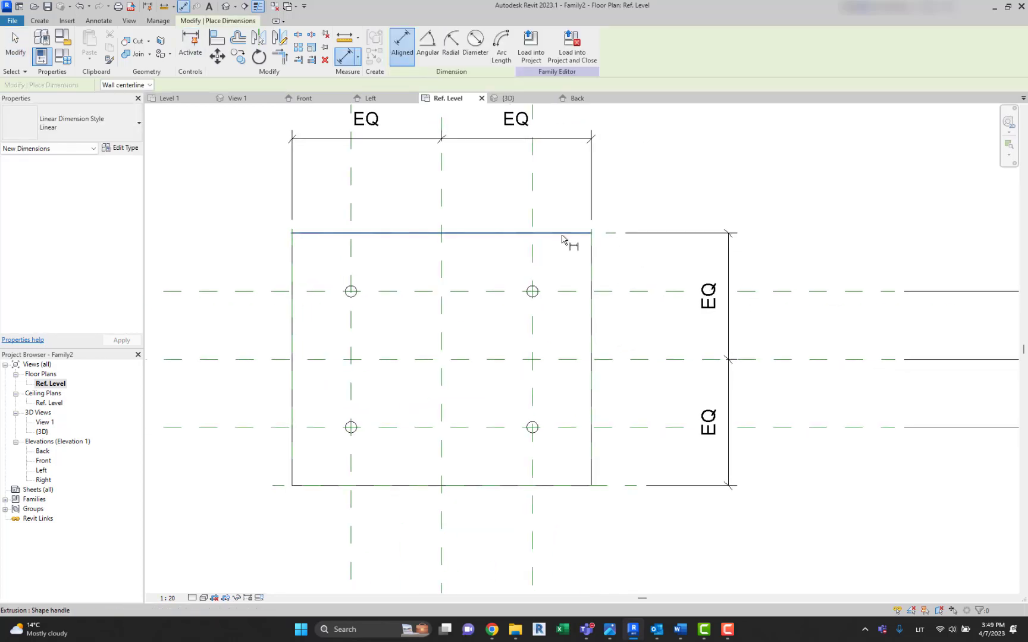
left_click(615, 233)
left_click(627, 291)
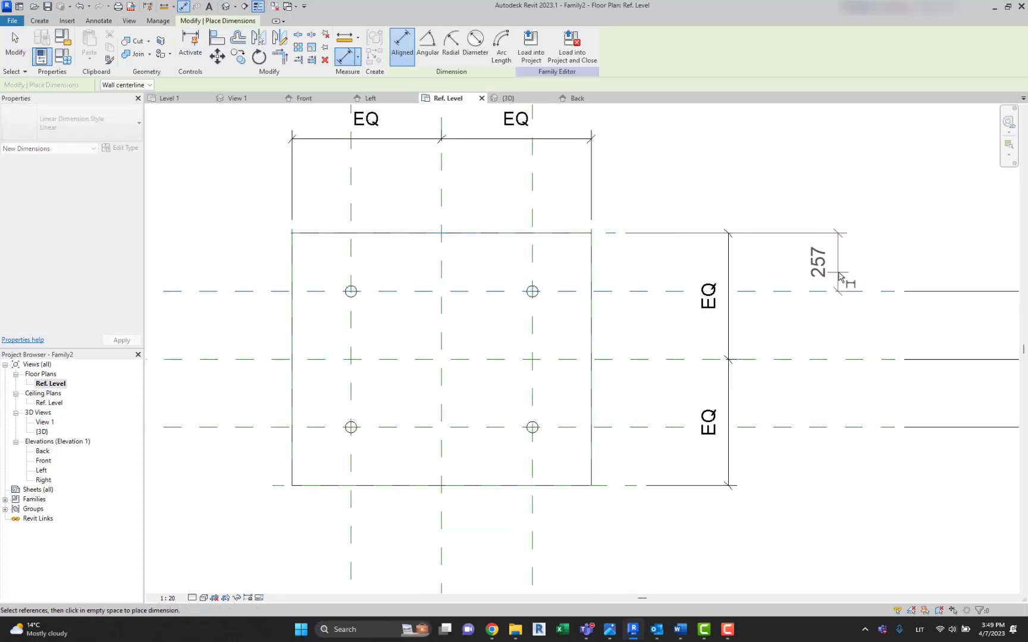
left_click(838, 275)
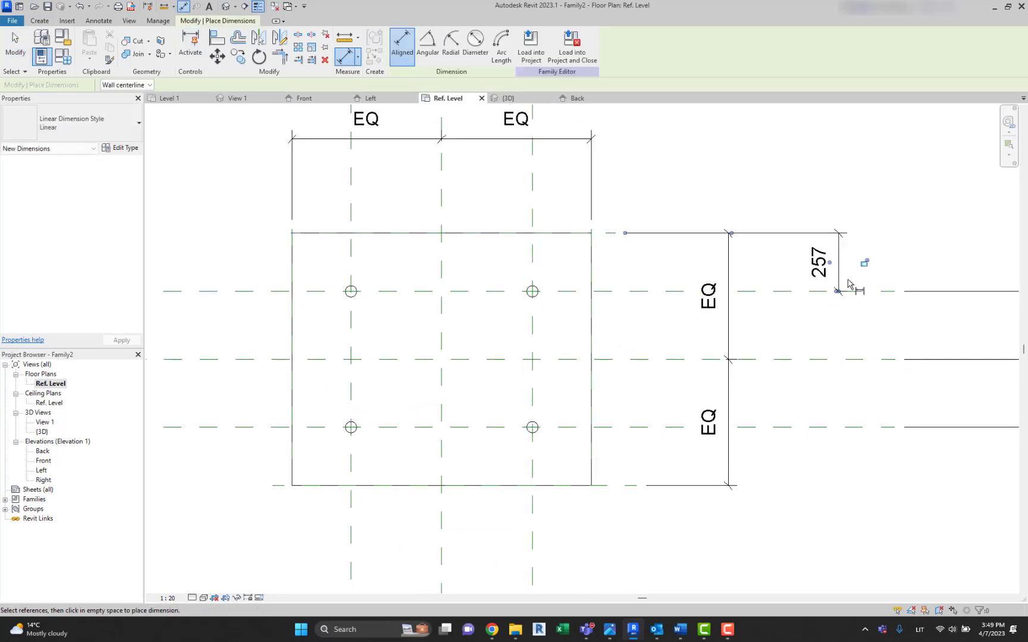
Dimension the distance between the tabletop's left edge and the left leg reference plane, placed above the equality dimension
left_click(351, 207)
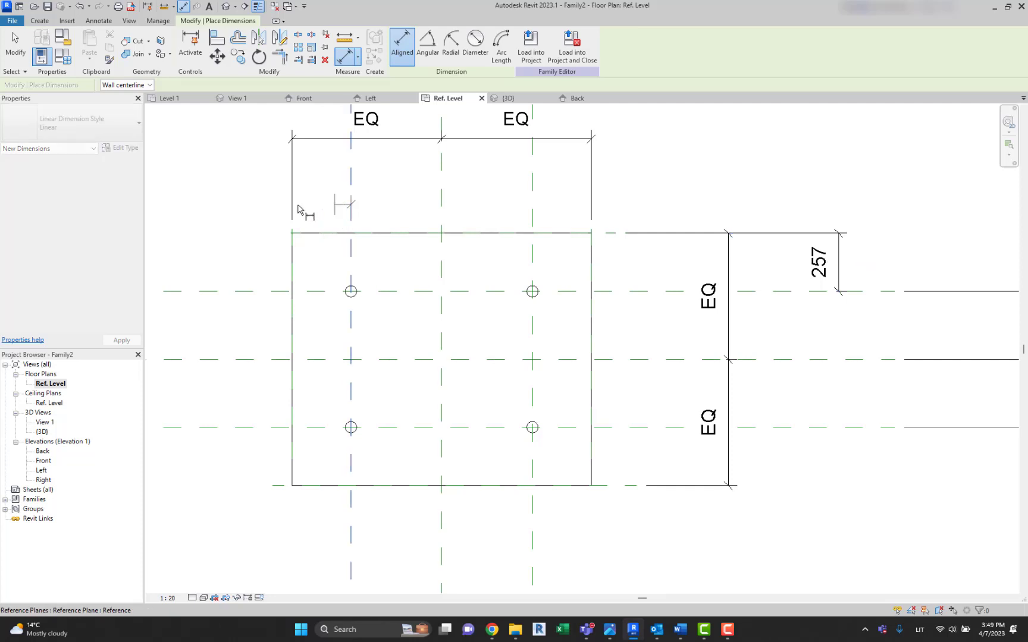
left_click(296, 262)
middle_click_drag(296, 261, 309, 364)
left_click(322, 69)
scroll(561, 234, "down", 1)
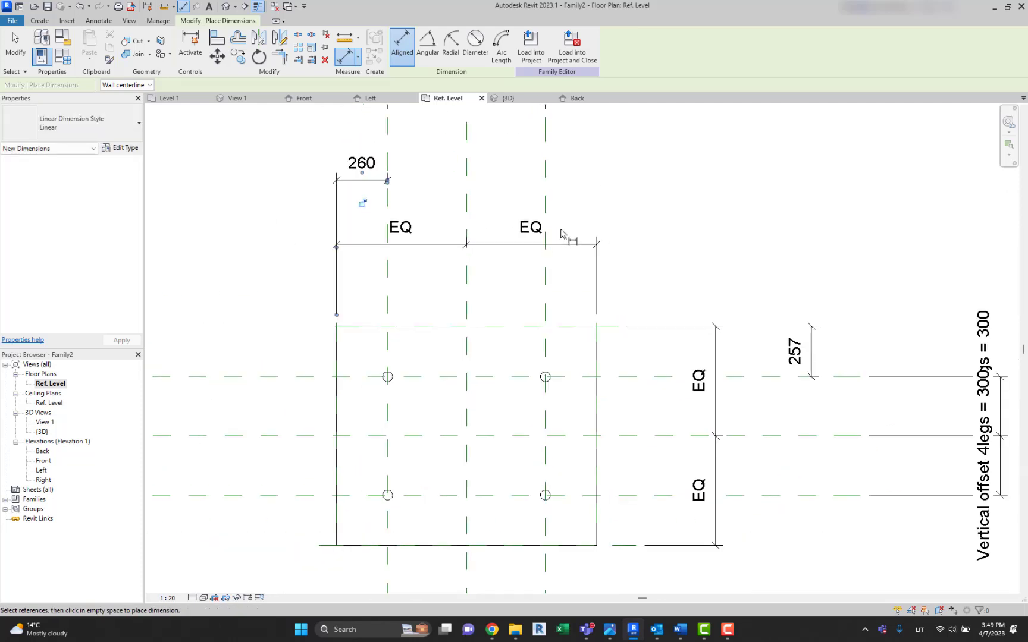
Delete the dimension between the tabletop's upper edge and the upper leg reference plane
scroll(561, 234, "down", 1)
key("Escape")
left_click(771, 335)
key("Delete")
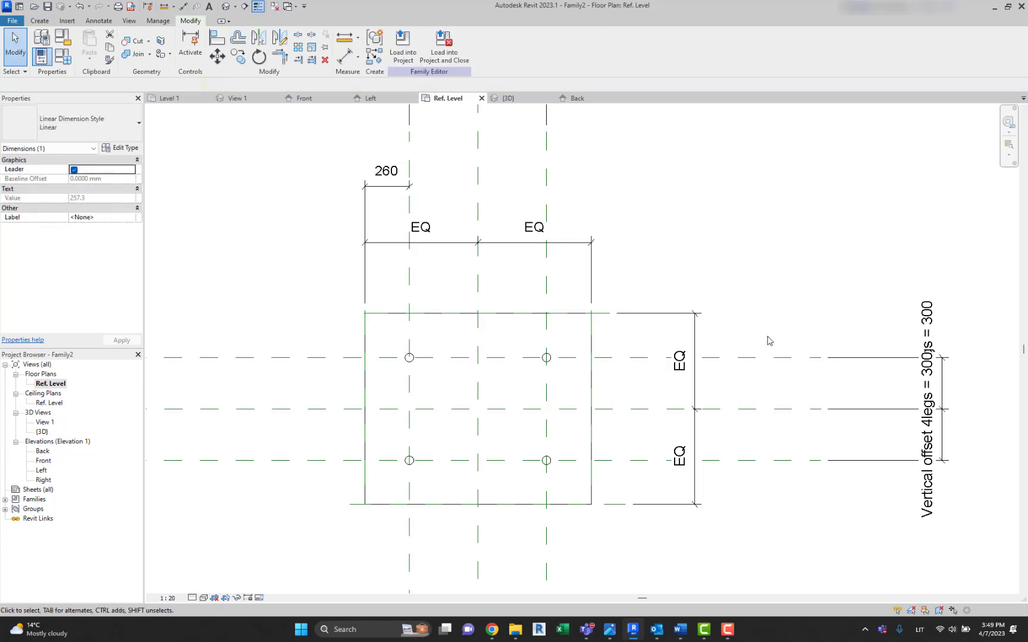
Dimension the upper leg reference plane to the tabletop's upper reference plane, placed just beside the vertical equality dimension
left_click(183, 6)
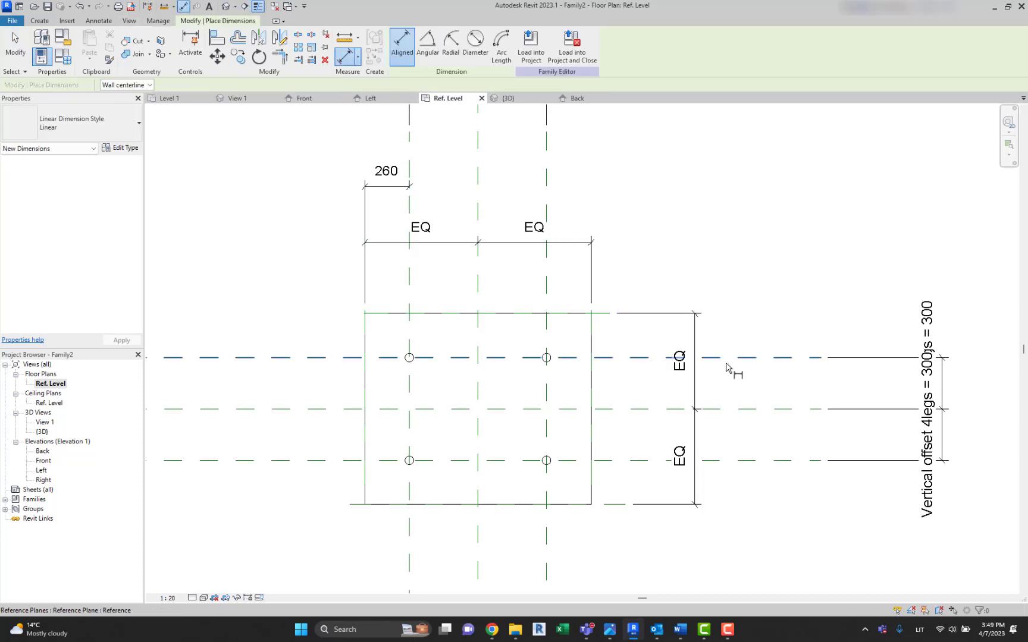
left_click(608, 320)
left_click(756, 334)
key("Escape")
key("Escape")
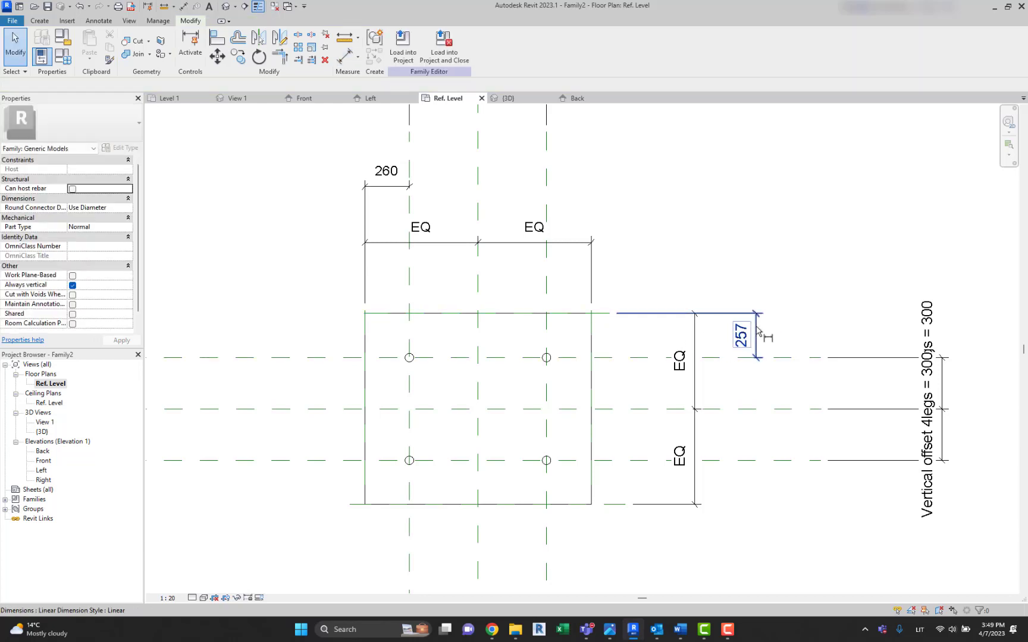
Label the horizontal tabletop offset dimension above the legs with a new instance family parameter named "Offset table base"
middle_click_drag(709, 285, 666, 257)
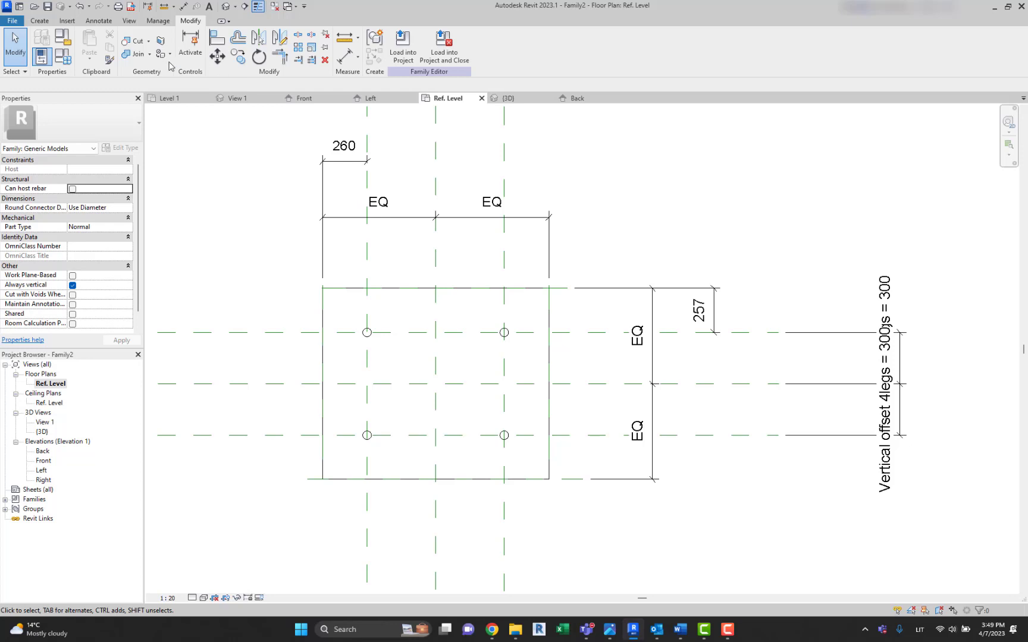
left_click(342, 173)
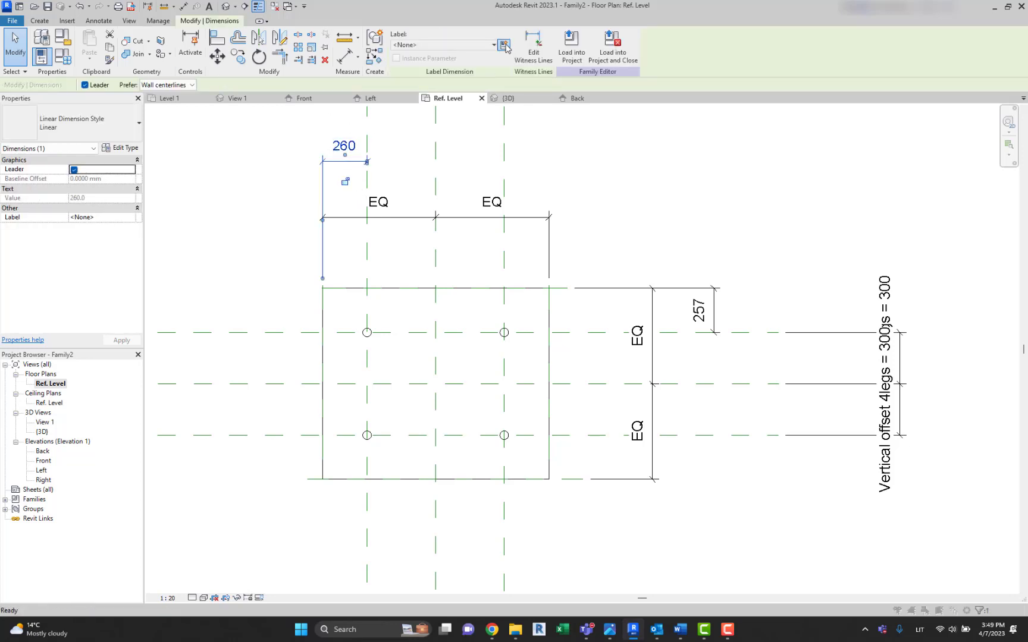
left_click(503, 45)
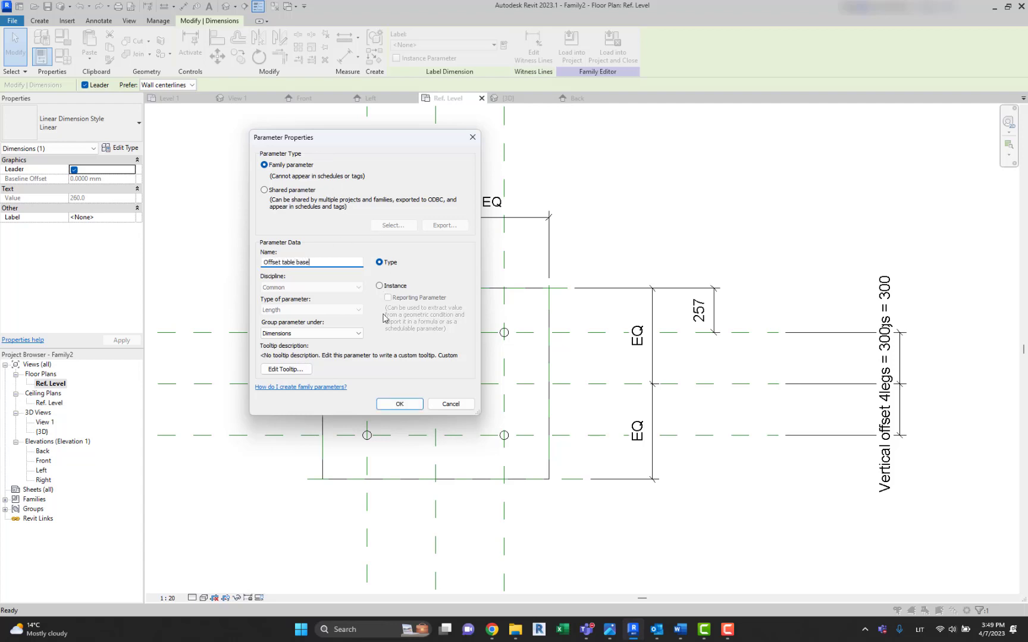
type("Offset table base")
left_click(379, 285)
left_click(399, 404)
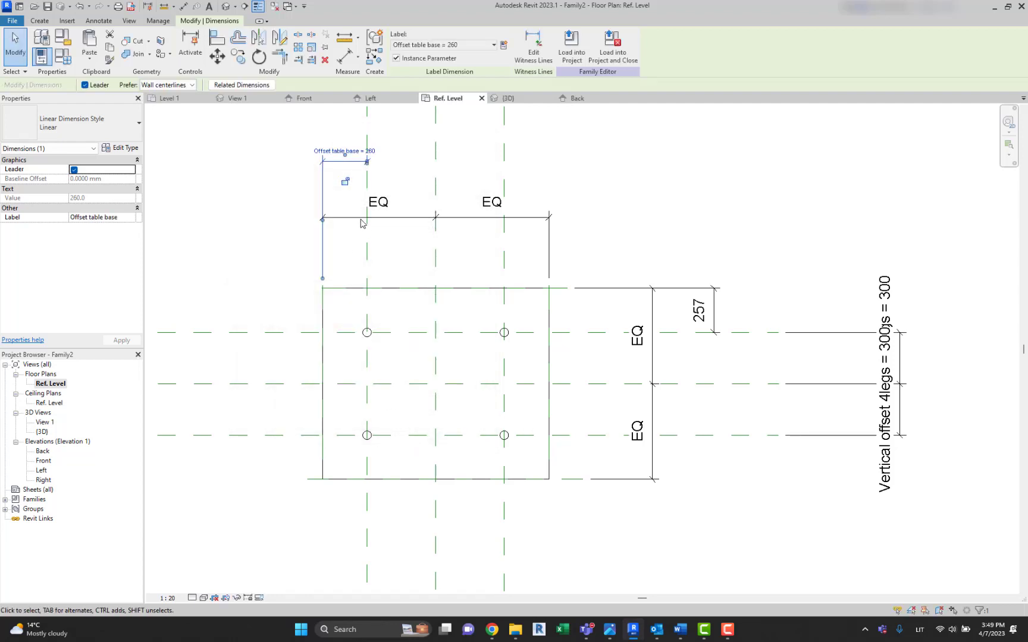
Assign the existing Offset table base parameter as the label of the vertical tabletop offset dimension
left_click(714, 312)
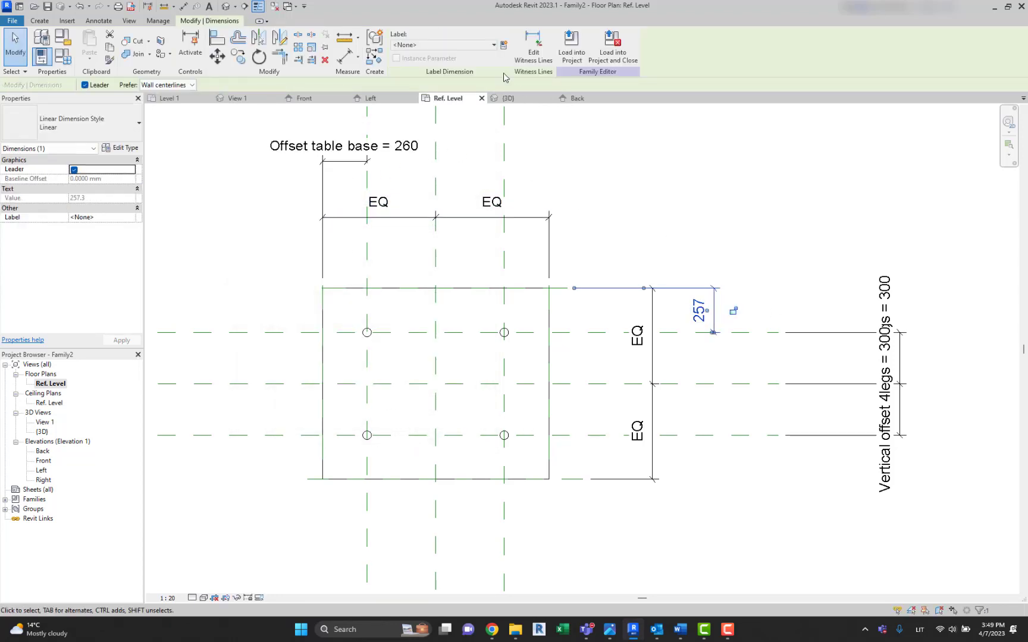
left_click(476, 45)
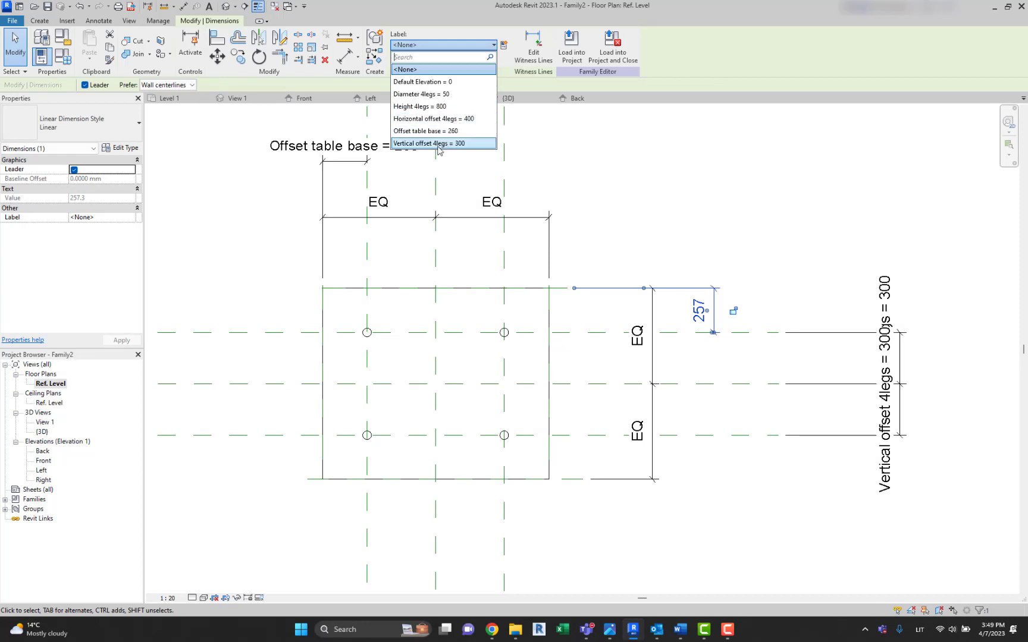
left_click(427, 131)
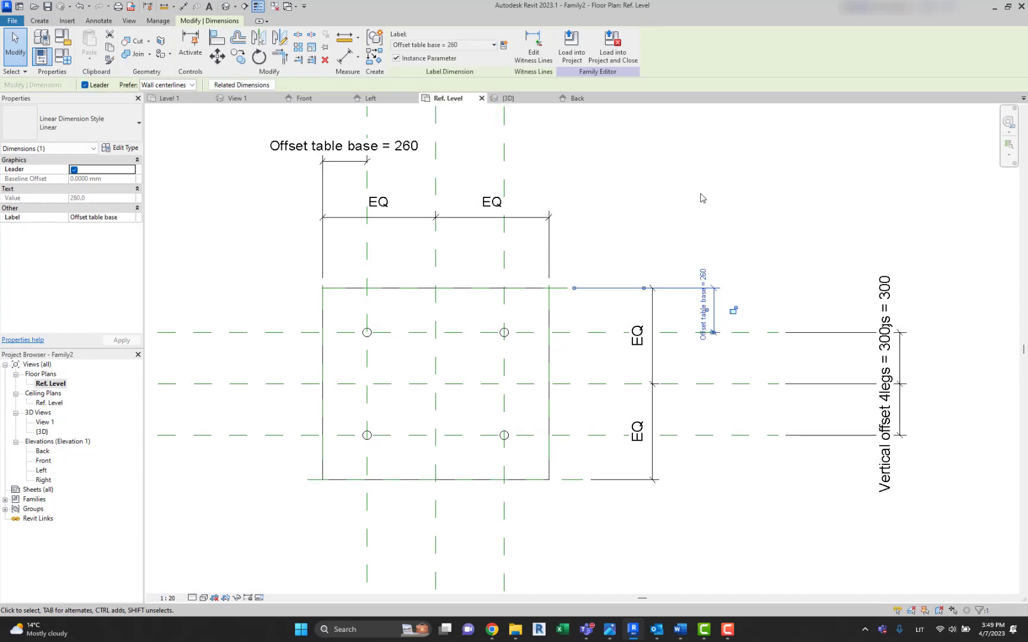
left_click(707, 241)
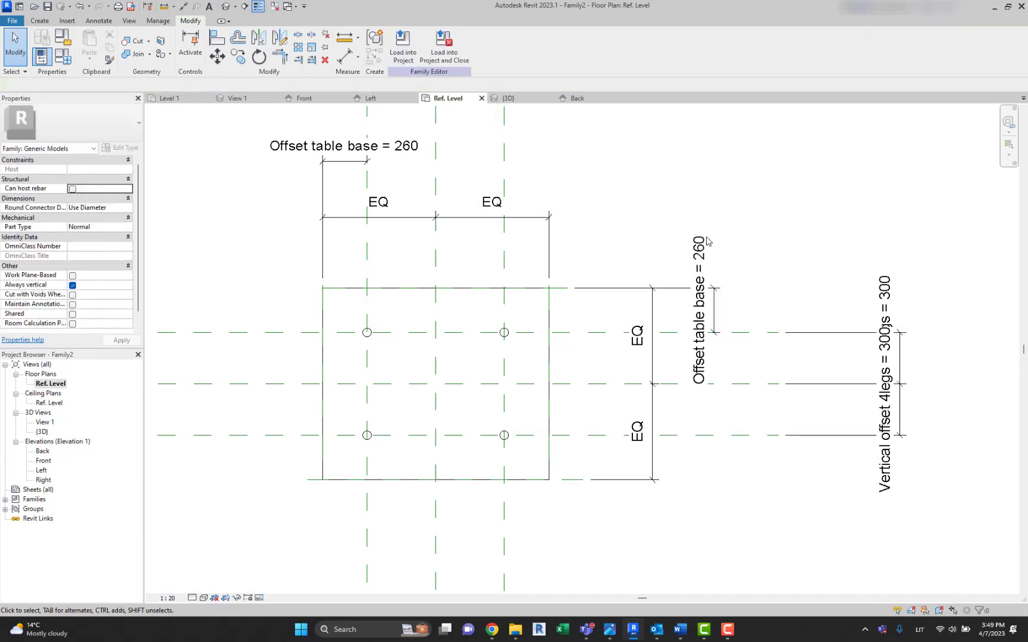
Set the Offset table base parameter to 300 in the family types and apply it
left_click(69, 62)
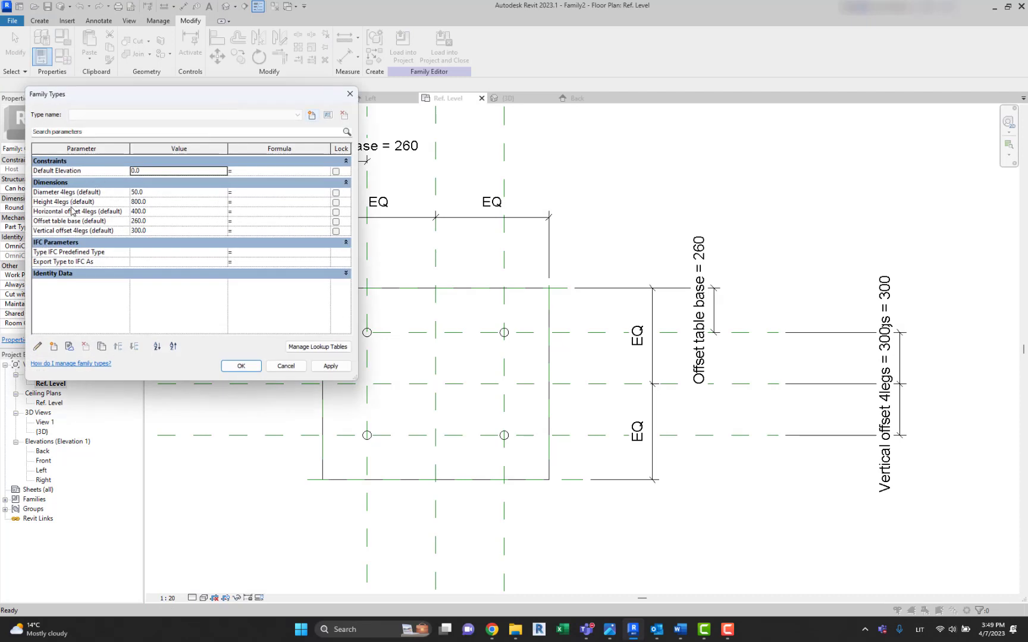
left_click(148, 221)
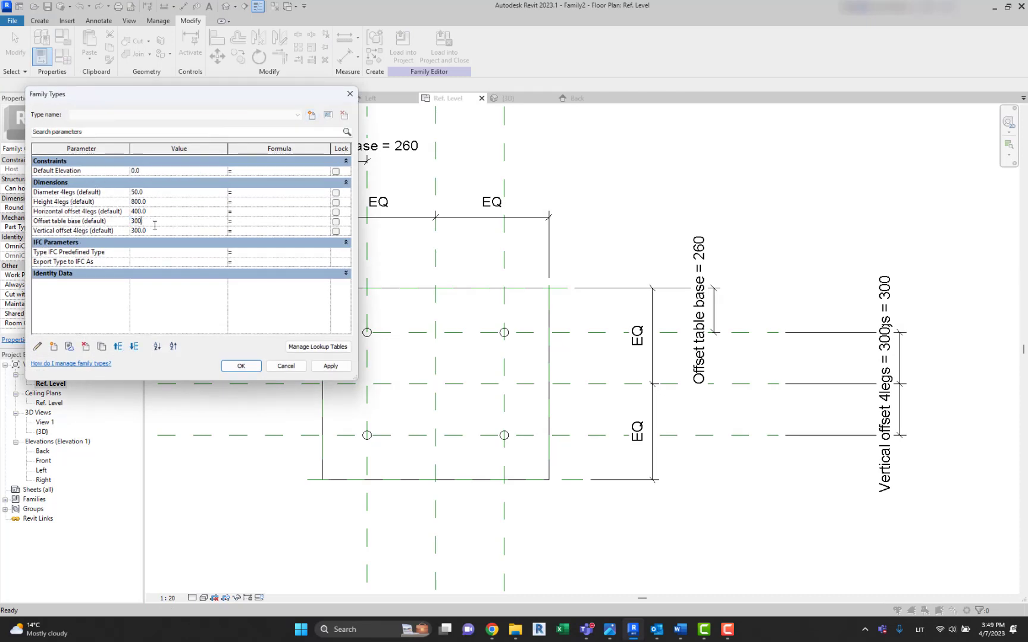
left_click(320, 365)
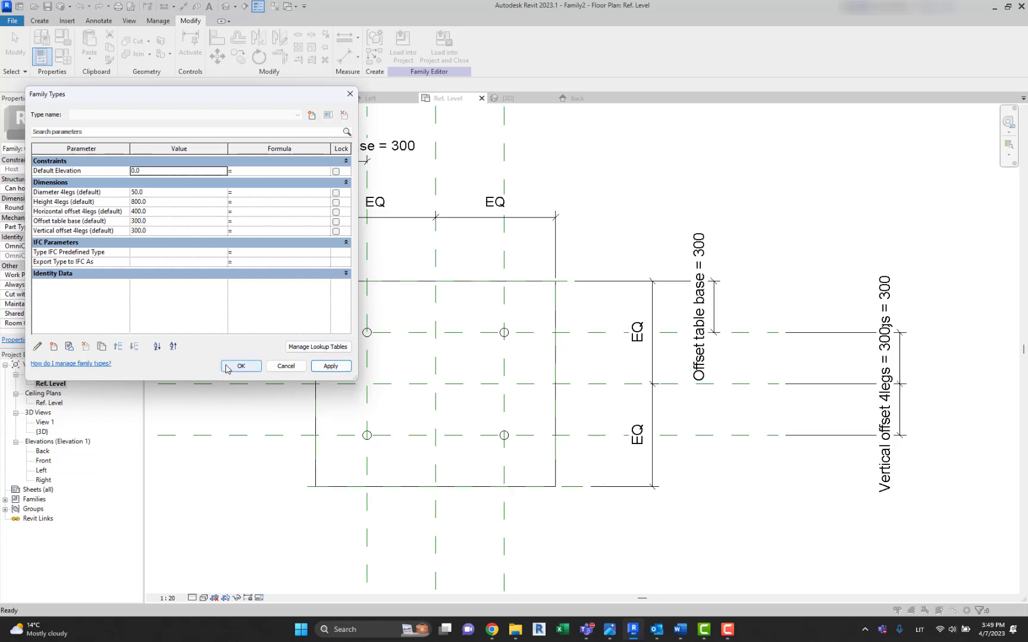
left_click(240, 366)
scroll(655, 208, "down", 2)
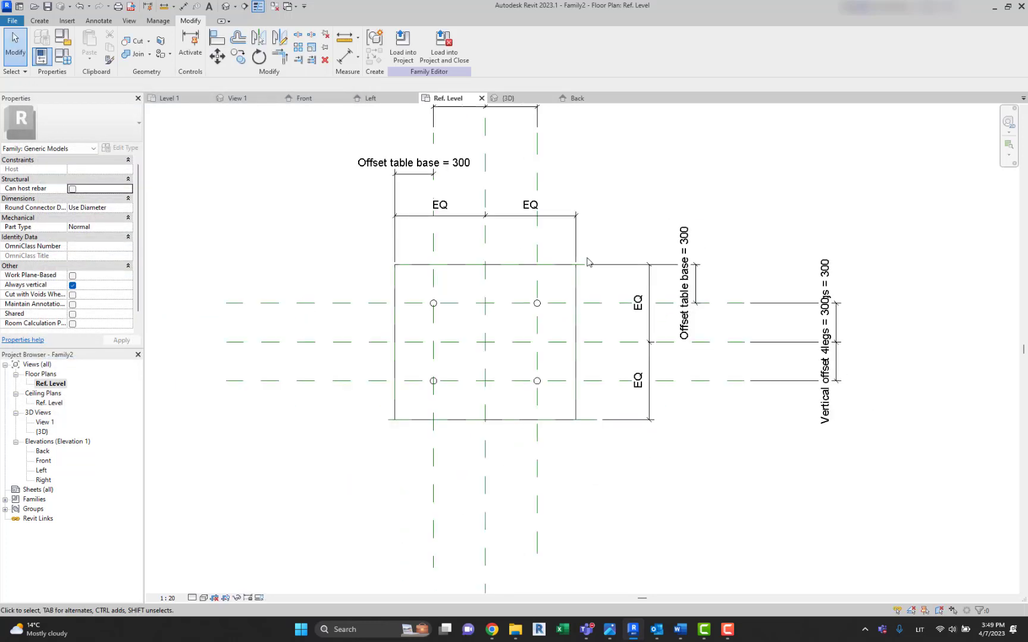
scroll(582, 281, "up", 2)
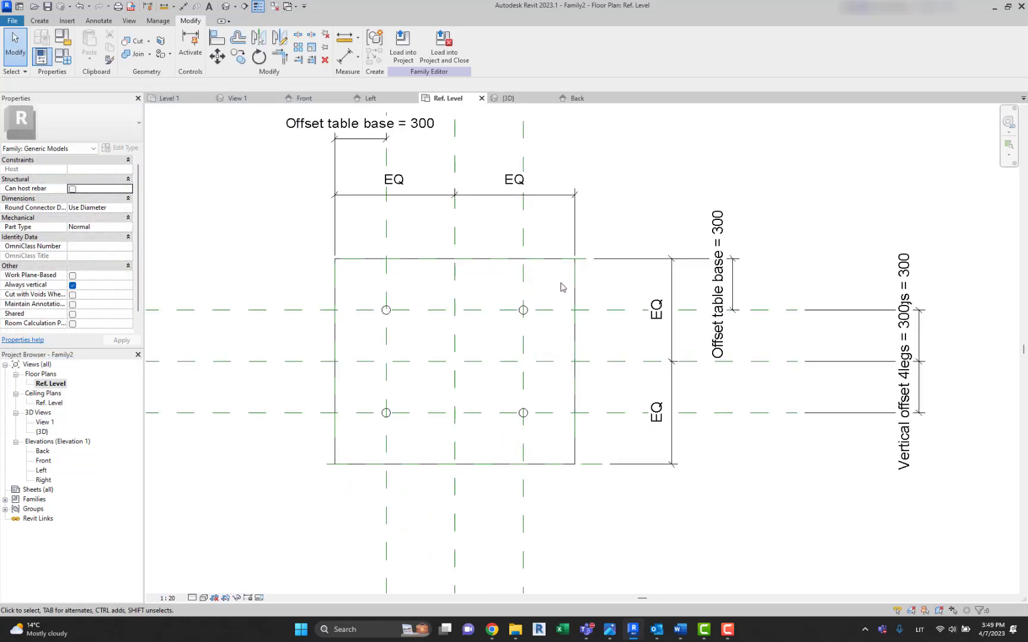
Examine the tabletop extrusion over the four legs in the 3D view
left_click(225, 7)
left_click(435, 339)
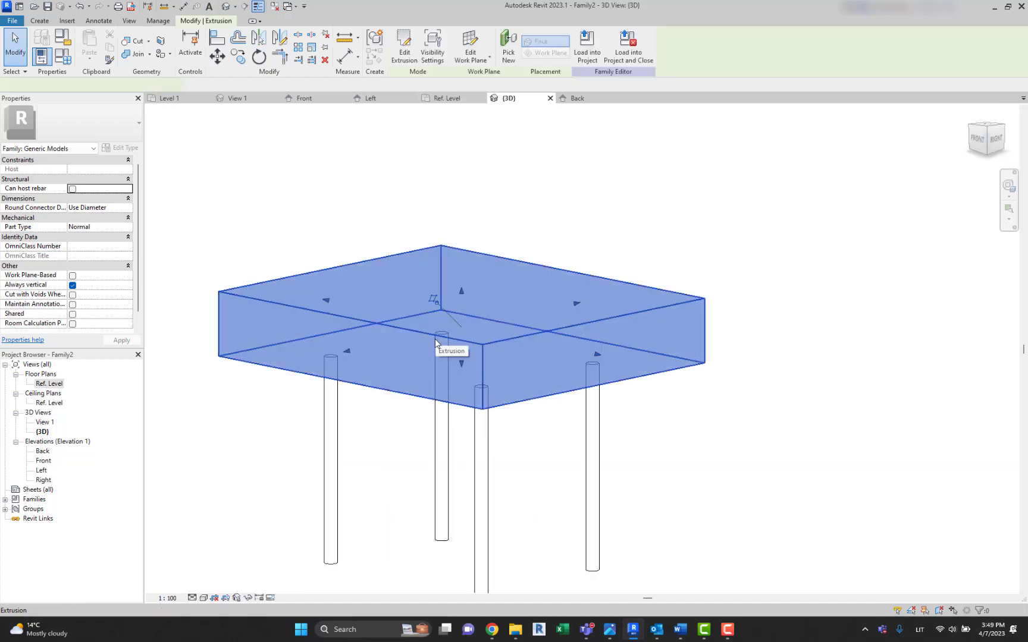
key("Escape")
left_click(387, 372)
key("Escape")
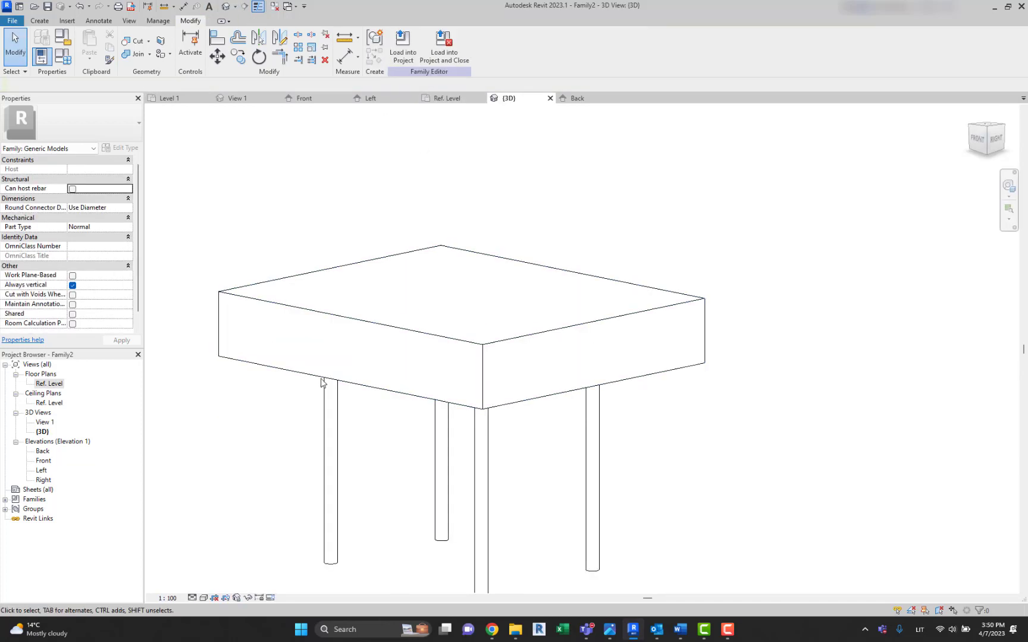
Open the Back elevation and select the tabletop extrusion
double_click(42, 452)
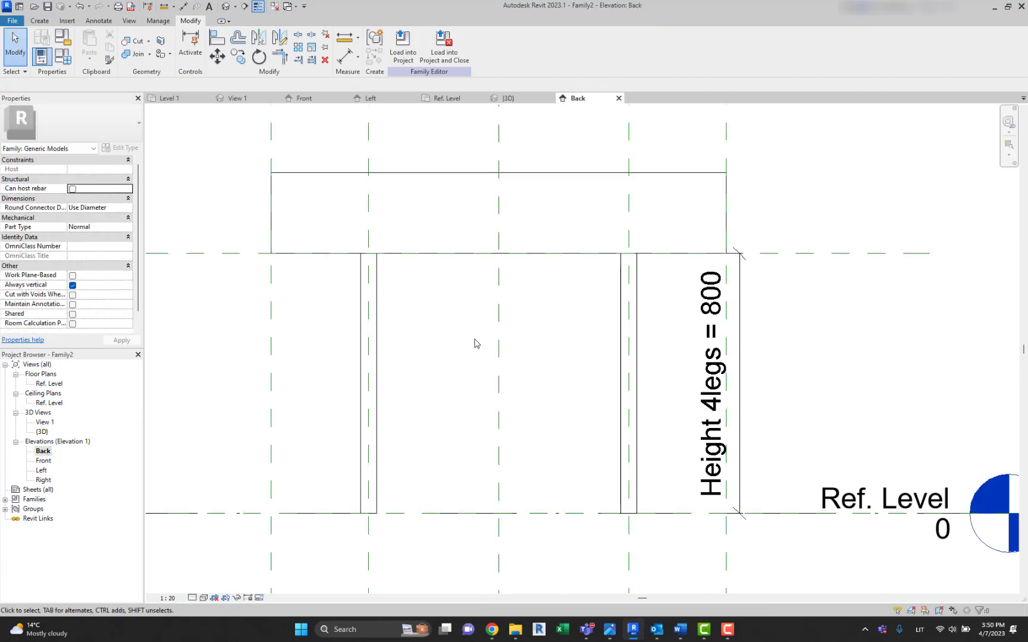
scroll(475, 342, "up", 4)
left_click(469, 299)
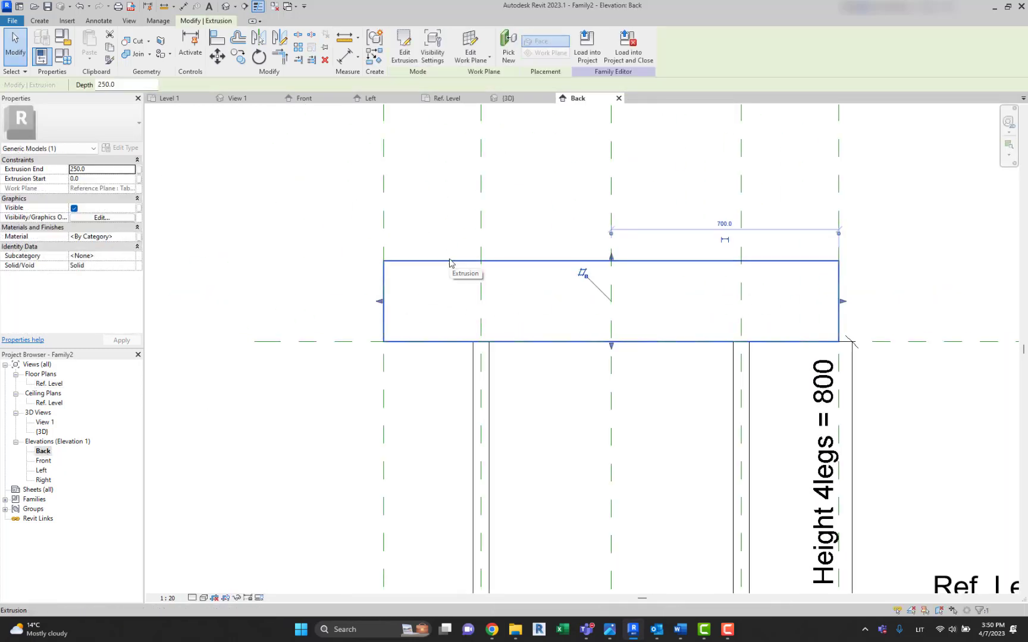
middle_click_drag(504, 250, 386, 256)
left_click(493, 241)
left_click(494, 253)
scroll(493, 255, "up", 1)
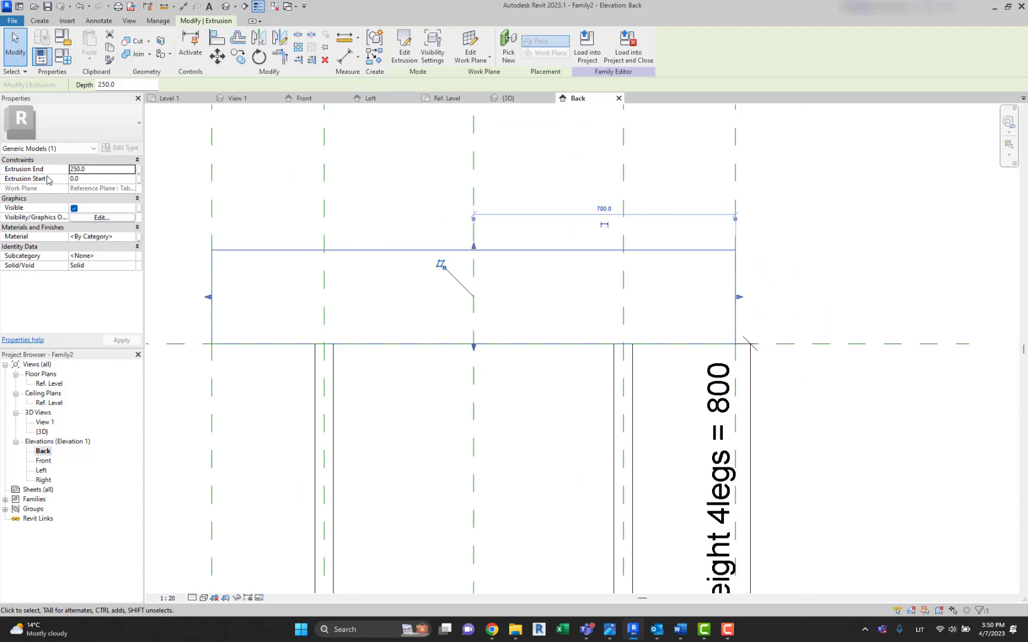
Set the tabletop extrusion's Extrusion End to 300
left_click(105, 170)
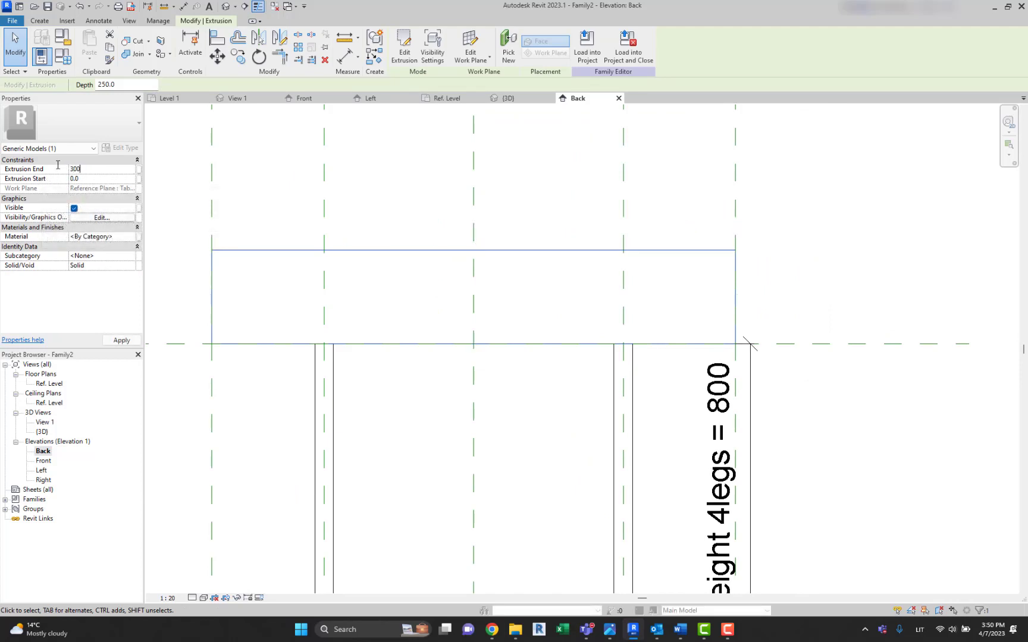
type("300")
left_click(450, 238)
left_click(481, 232)
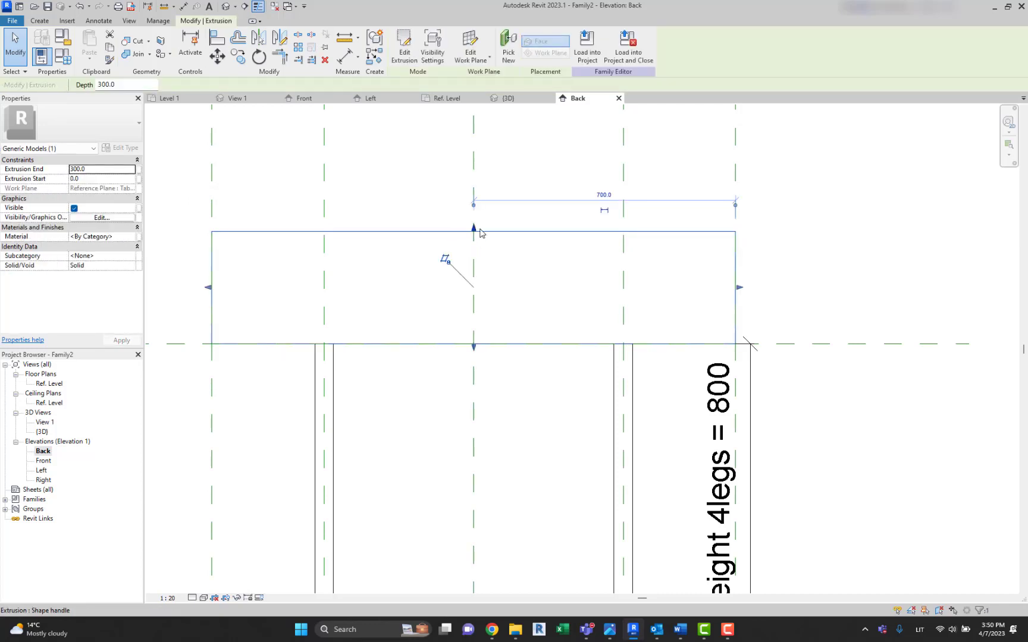
Stretch the tabletop's upper face freehand to a thickness of about 335 mm
left_click_drag(475, 230, 476, 178)
middle_click_drag(367, 287, 374, 318)
left_click_drag(481, 208, 482, 247)
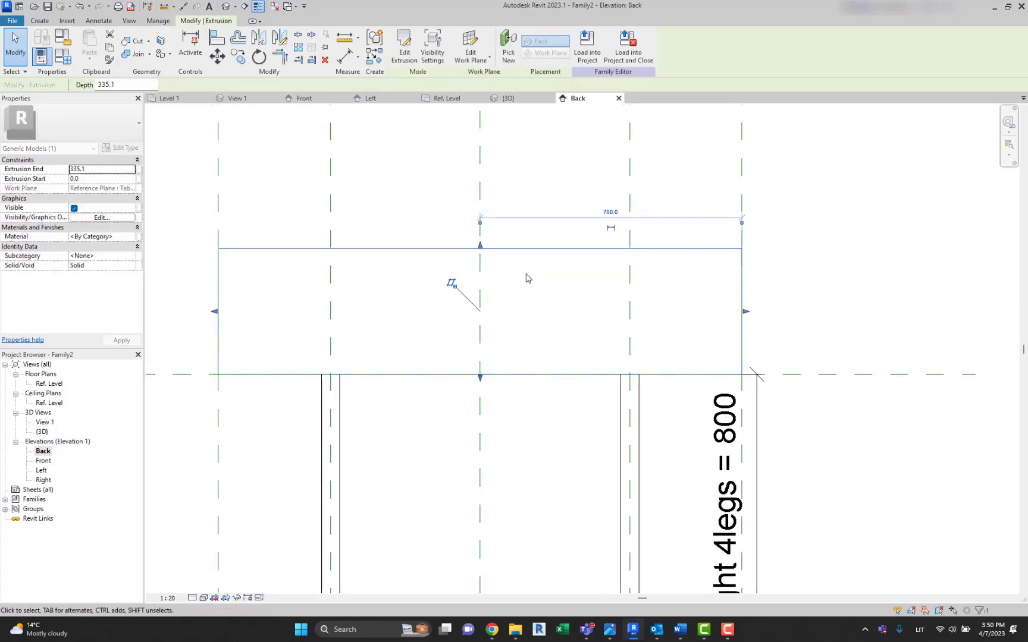
left_click(526, 278)
left_click(394, 259)
left_click(139, 171)
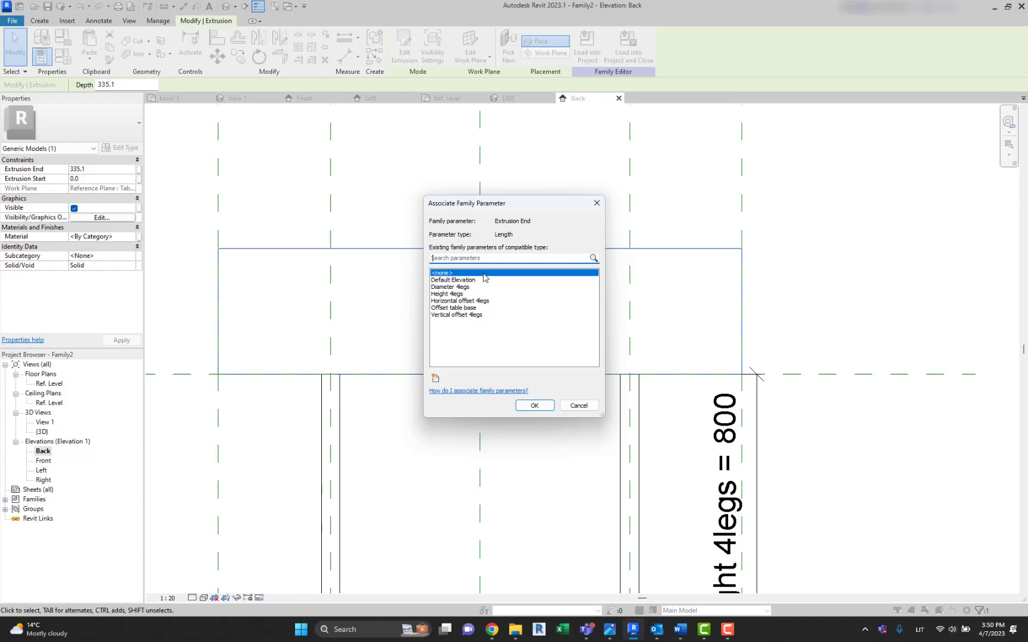
left_click(597, 203)
left_click(304, 111)
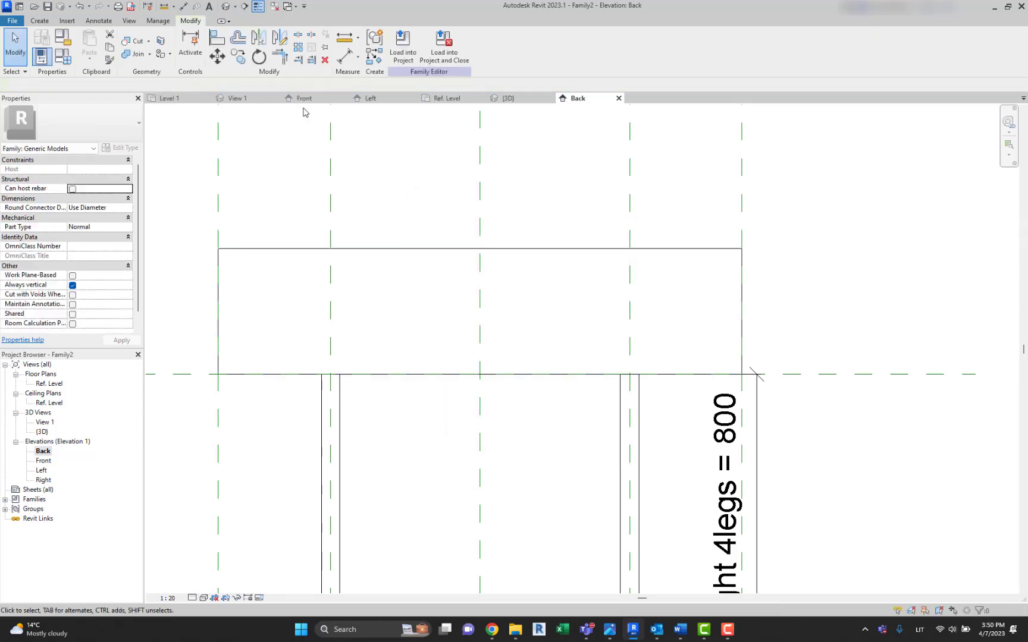
Create an instance length parameter named "Table base height" in the family types and set its value to 50
left_click(65, 57)
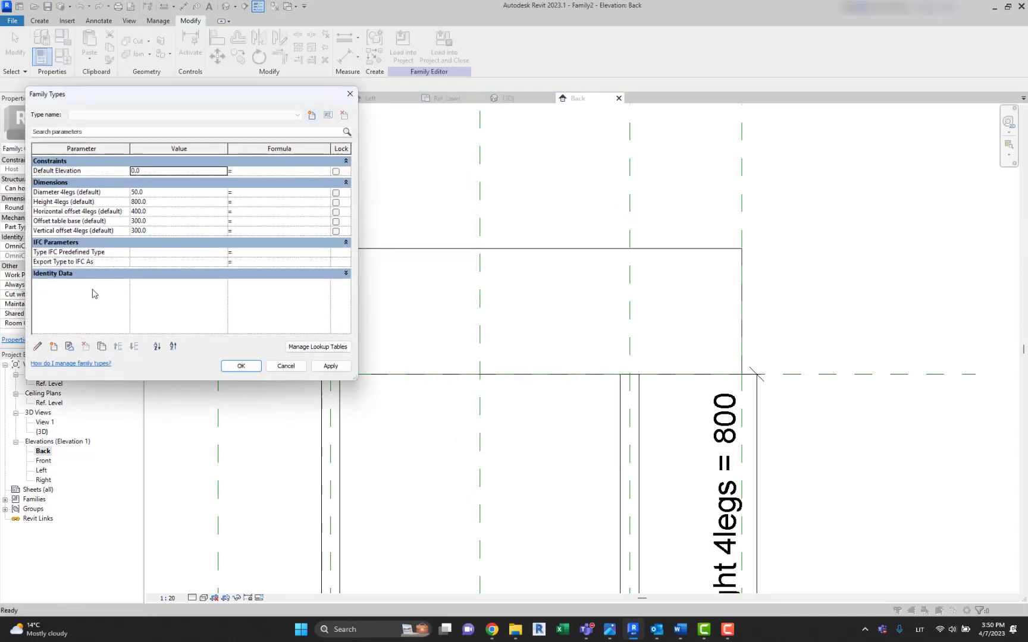
left_click(54, 348)
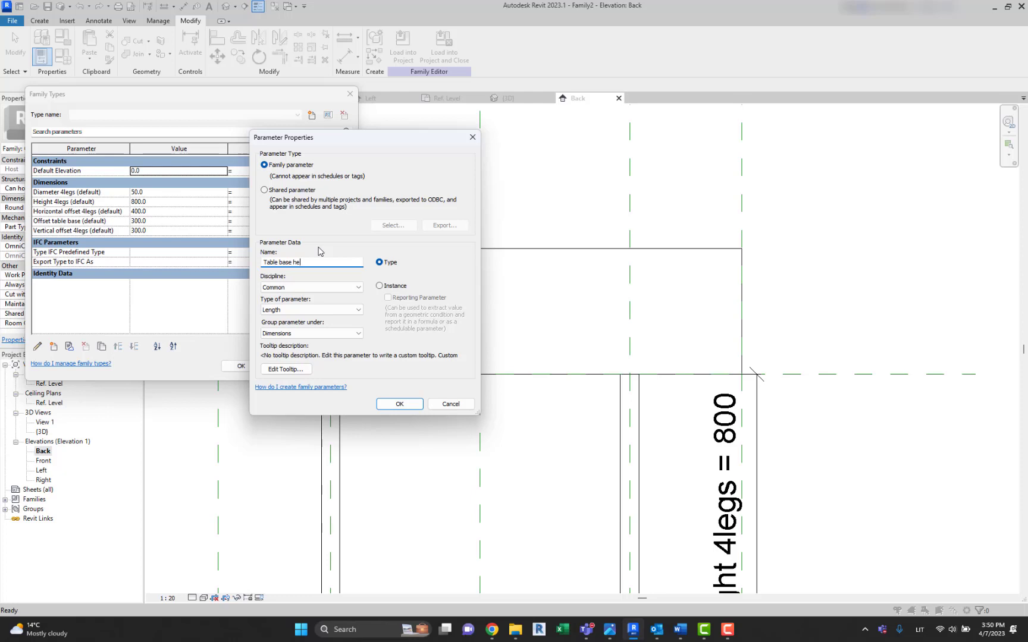
left_click(381, 286)
left_click(399, 405)
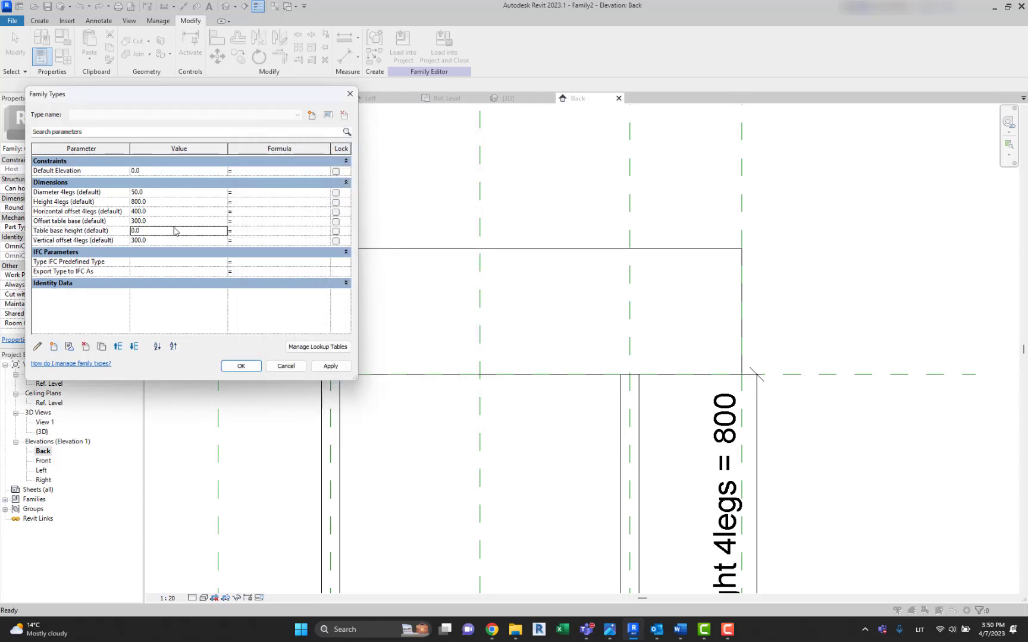
left_click(174, 254)
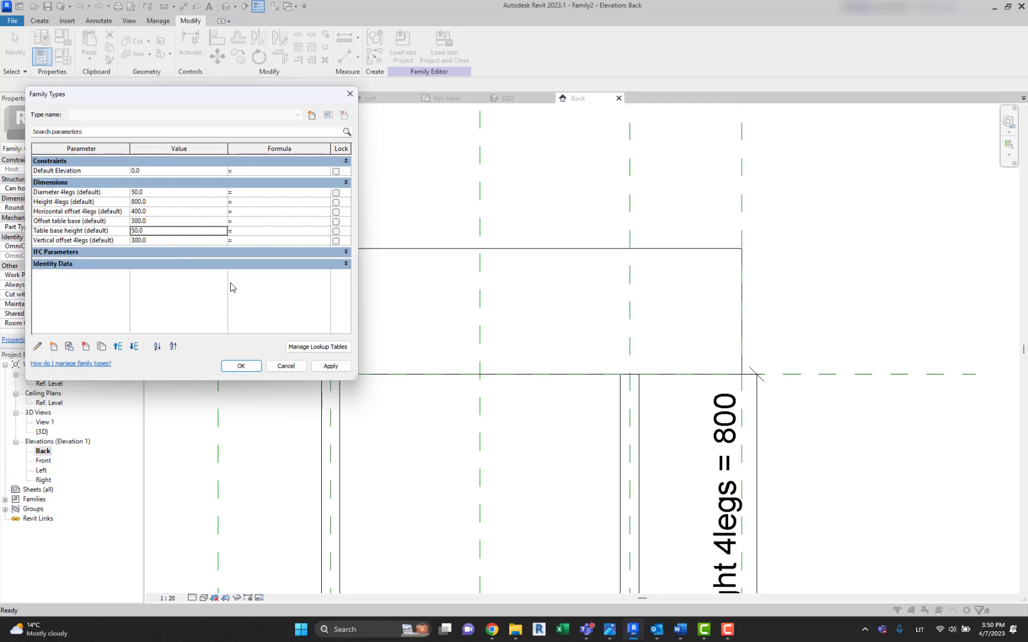
left_click(242, 369)
Associate the tabletop extrusion's Extrusion End with the Table base height parameter
left_click(404, 250)
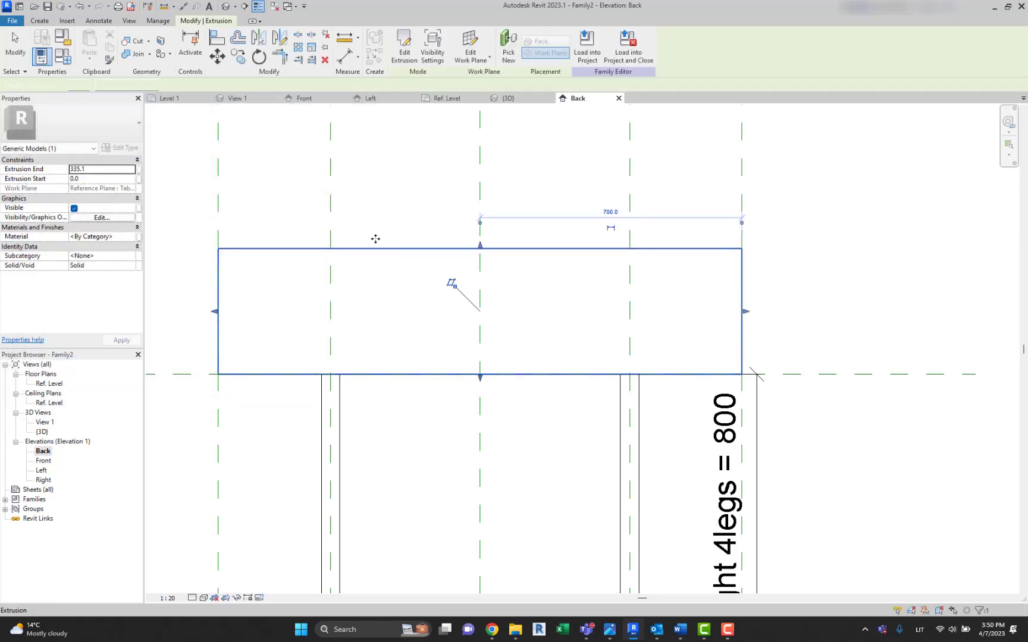
left_click(132, 170)
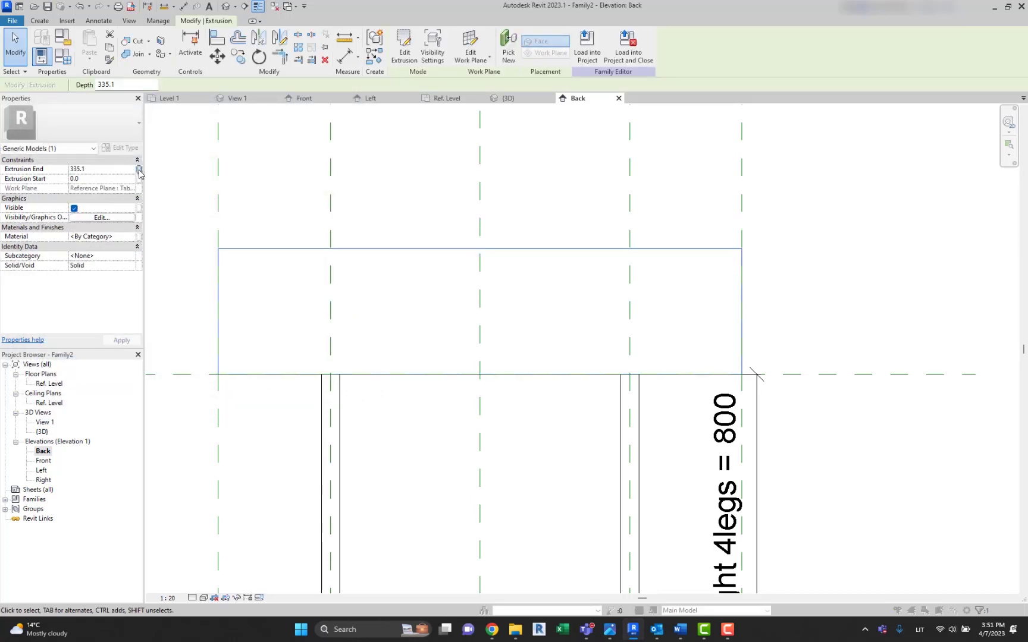
left_click(138, 169)
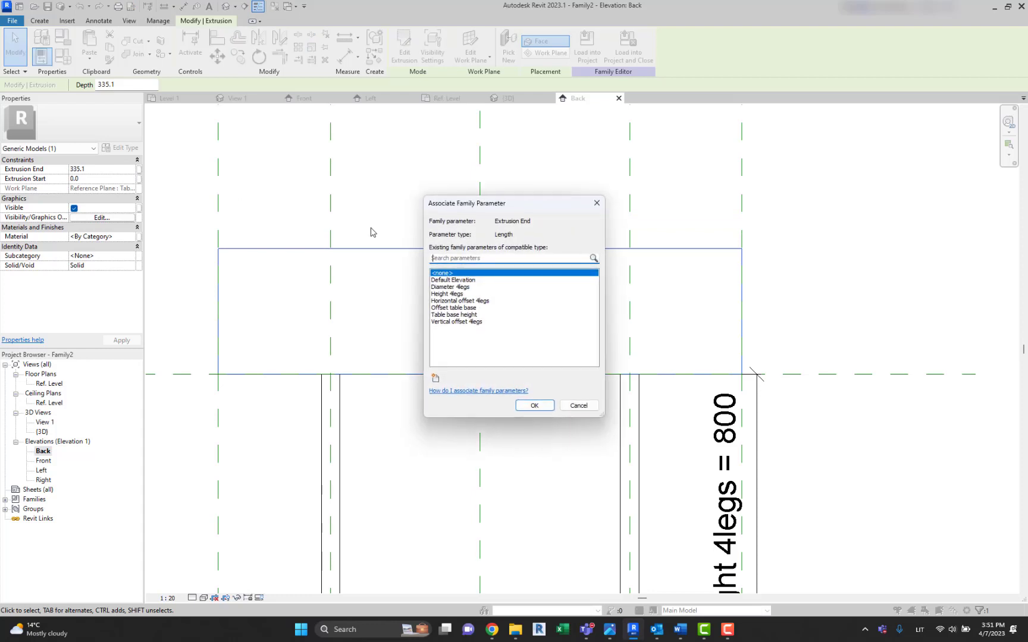
left_click(468, 315)
left_click(534, 406)
left_click(557, 420)
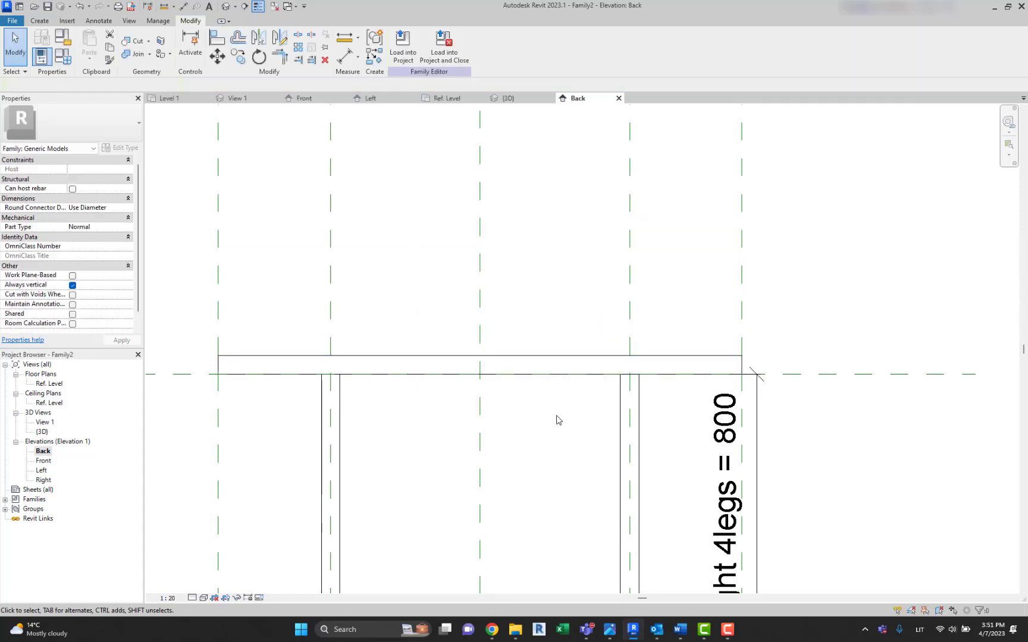
scroll(556, 420, "down", 3)
mouse_move(563, 369)
middle_mouse_down()
mouse_move(542, 340)
mouse_move(546, 275)
middle_mouse_up()
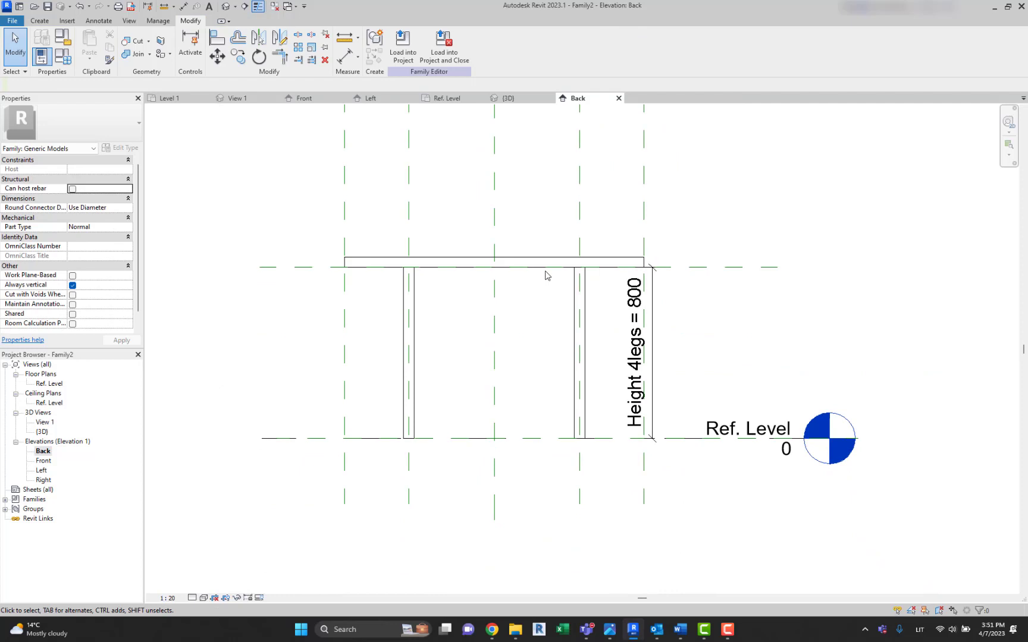
Set the family's Height 4legs parameter to 700 and Diameter 4legs to 100
left_click(63, 56)
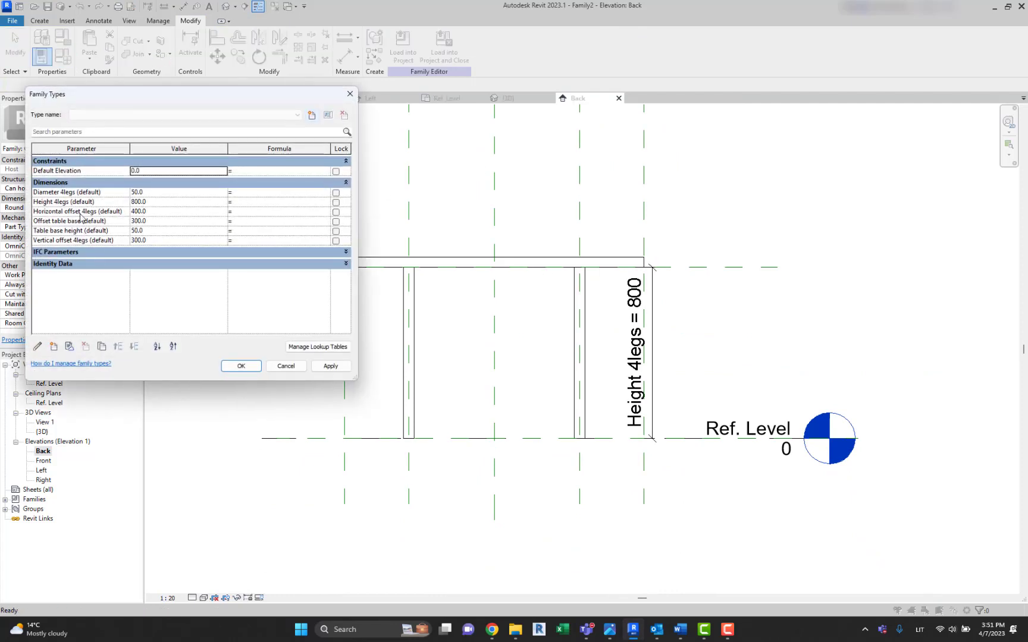
left_click(165, 202)
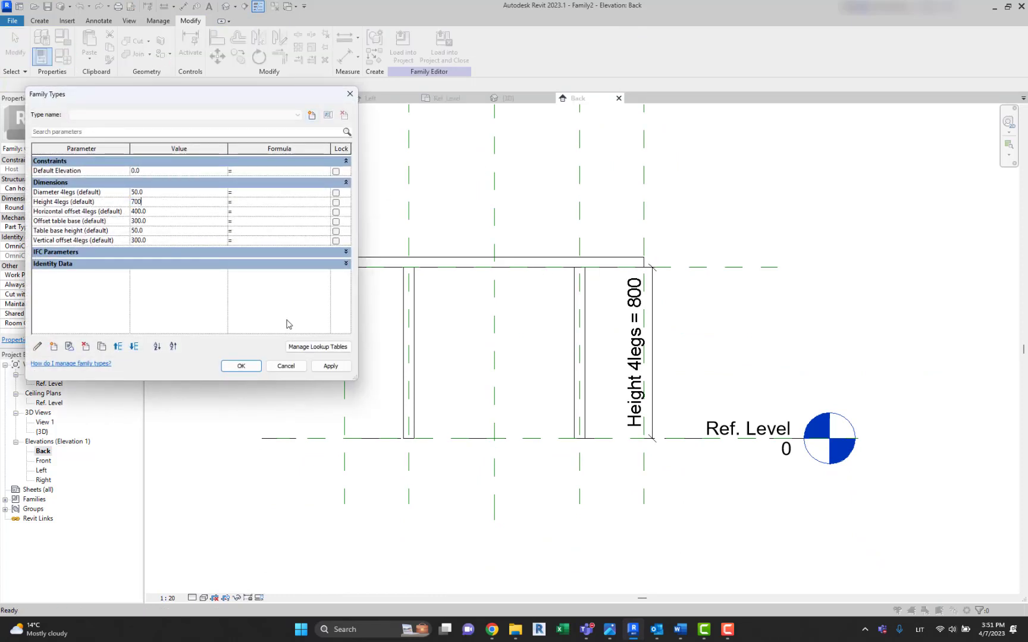
left_click(330, 365)
left_click(160, 192)
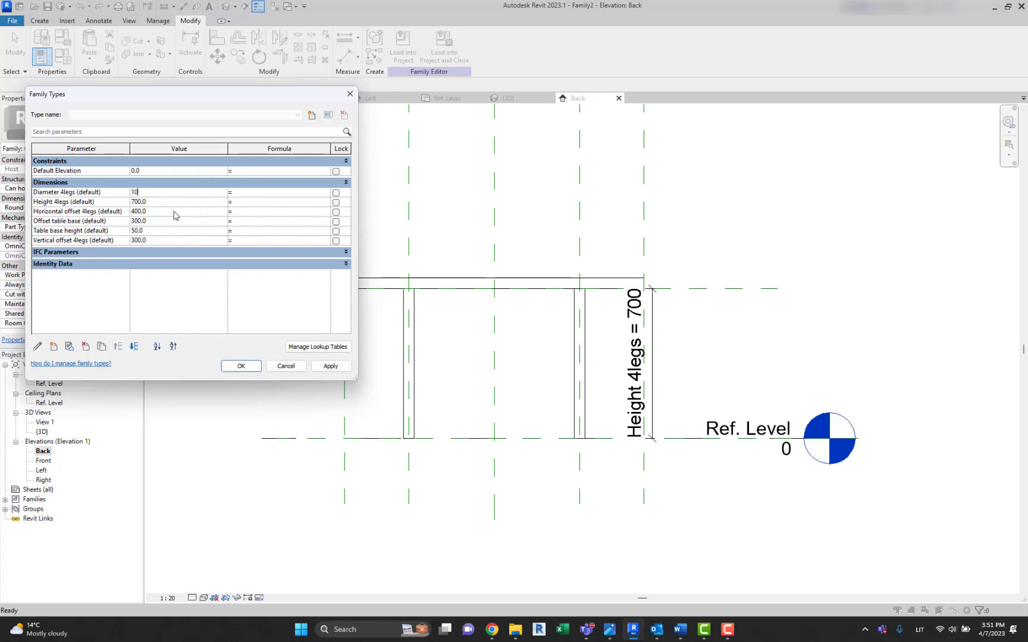
left_click(326, 365)
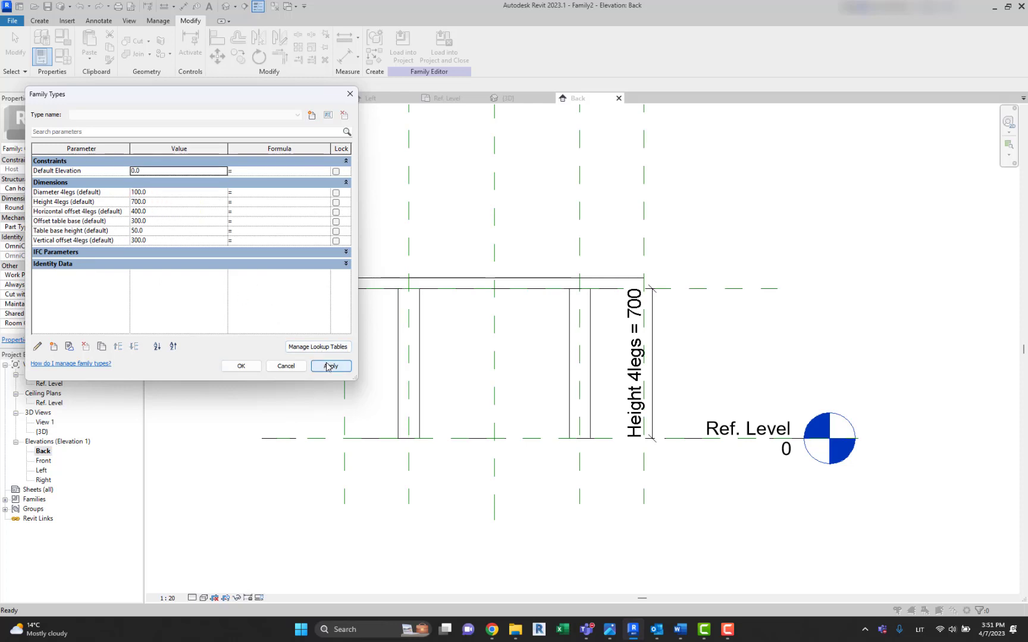
left_click(242, 366)
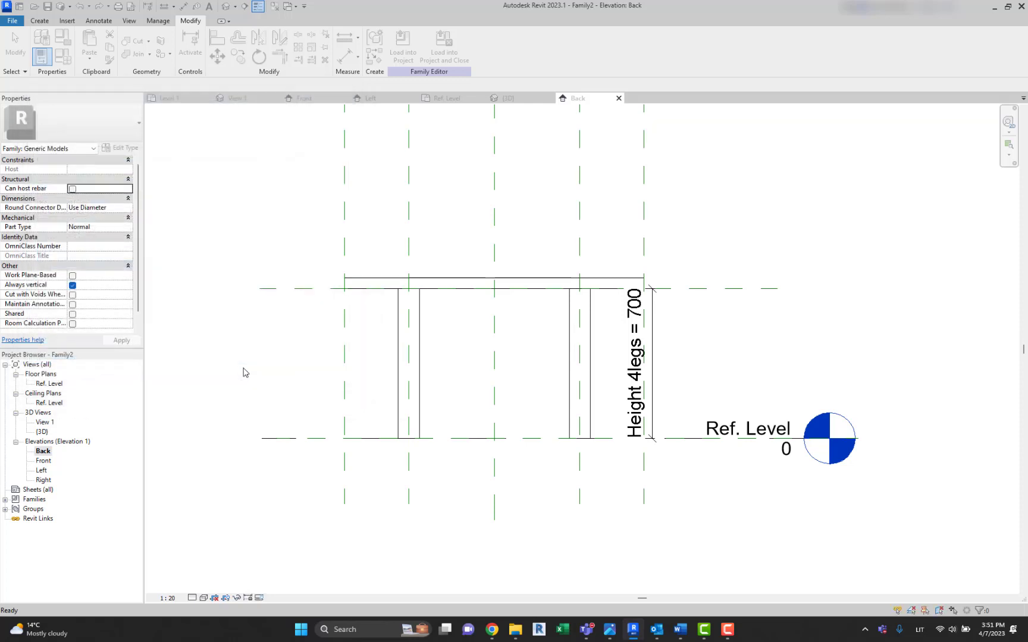
Examine the table in the 3D view and check the tabletop extrusion's material and element visibility settings
left_click(225, 6)
middle_click_drag(555, 232, 588, 345, "shift")
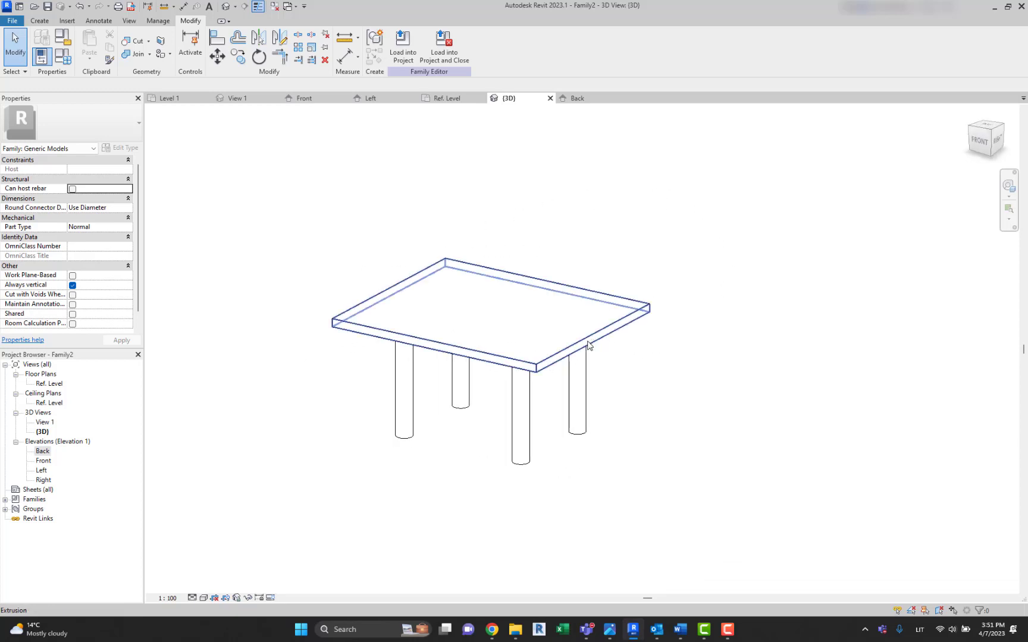
left_click(583, 347)
middle_click_drag(181, 251, 156, 255)
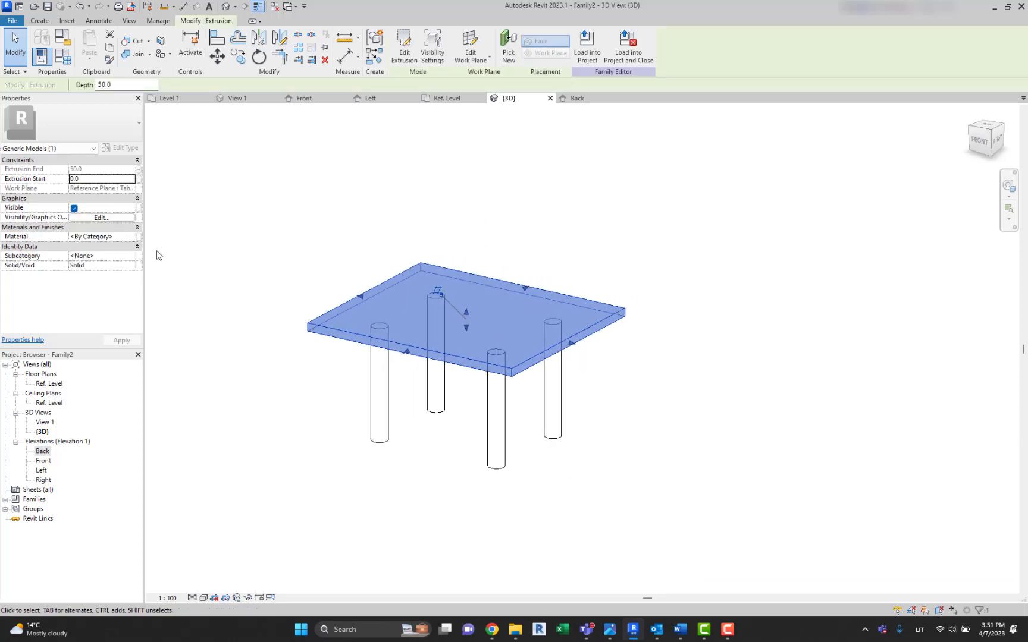
left_click(132, 238)
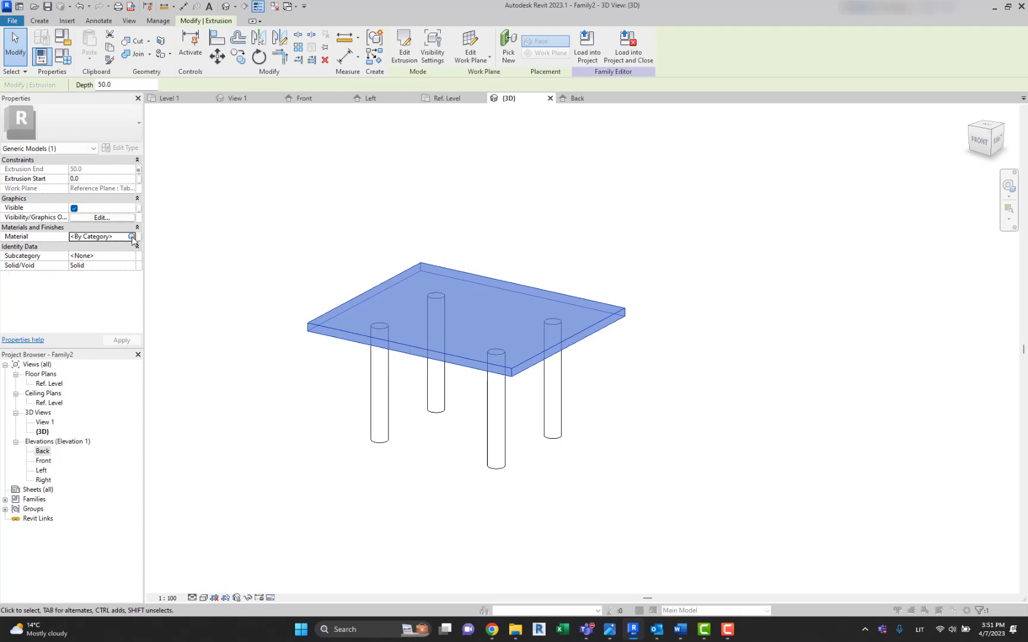
left_click(132, 237)
left_click(828, 92)
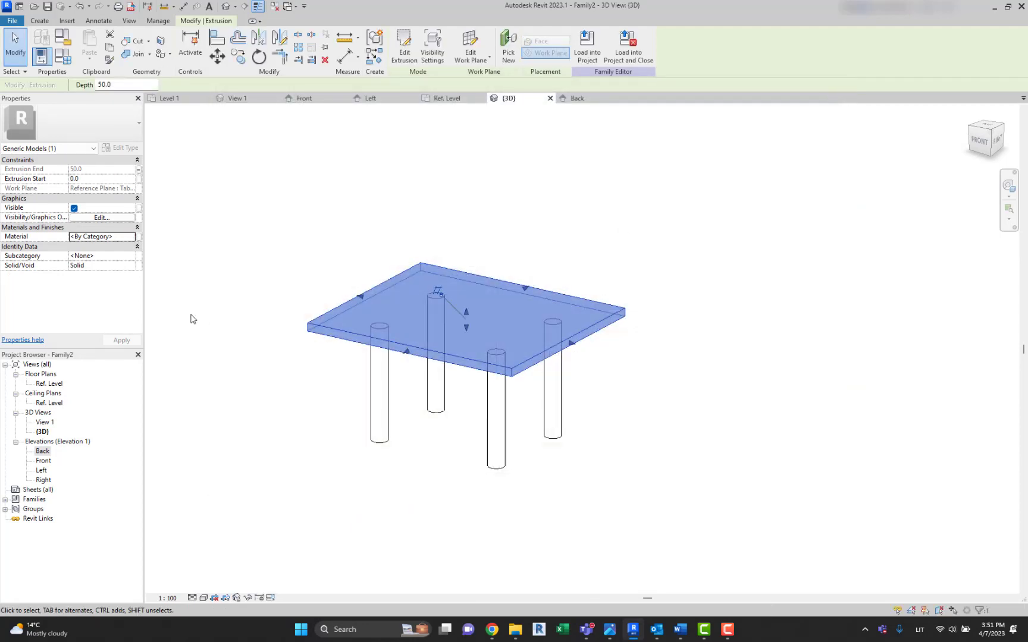
left_click(96, 218)
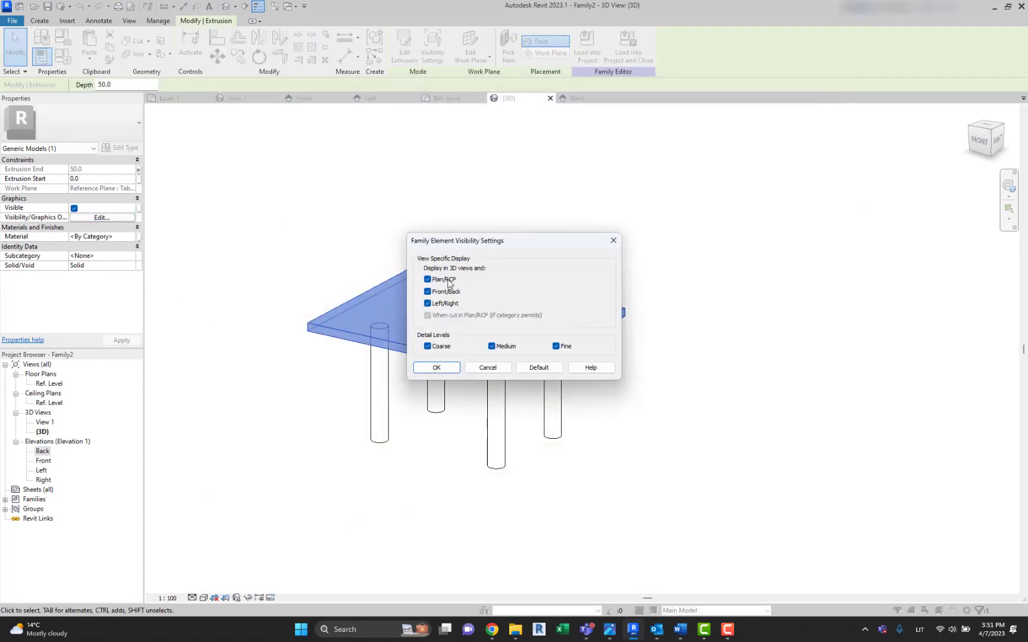
left_click(619, 239)
left_click(667, 206)
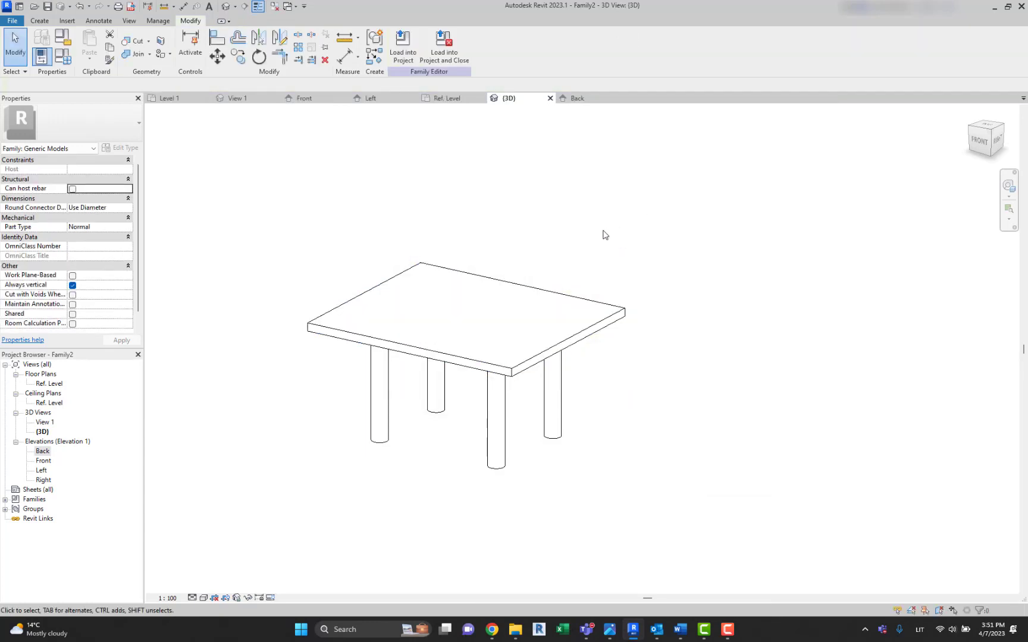
Load the table family into the project and place two instances side by side on the Level 1 floor plan
middle_click_drag(579, 284, 603, 319)
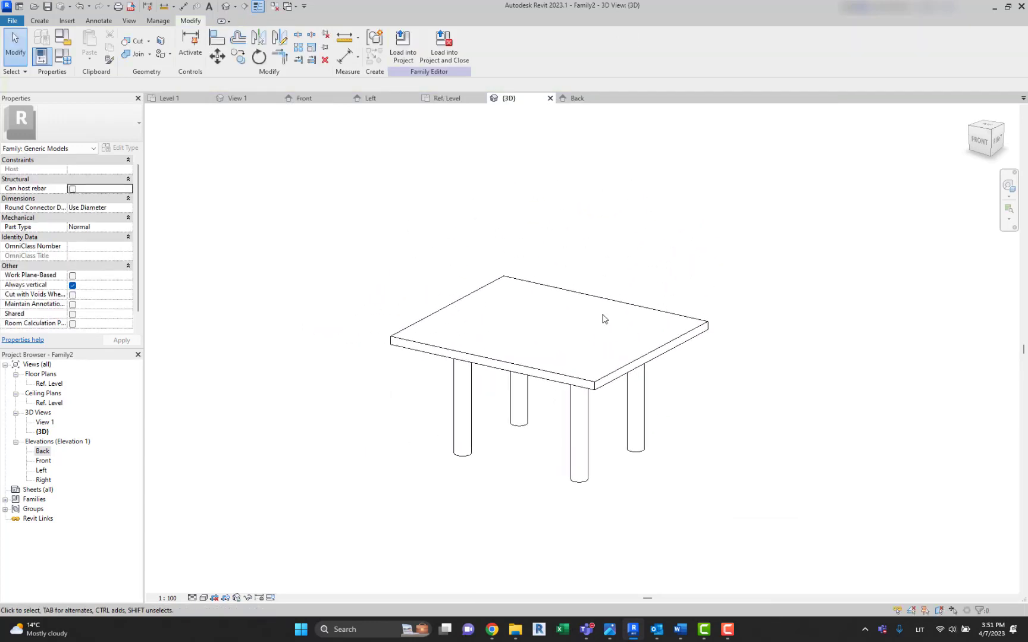
left_click(403, 48)
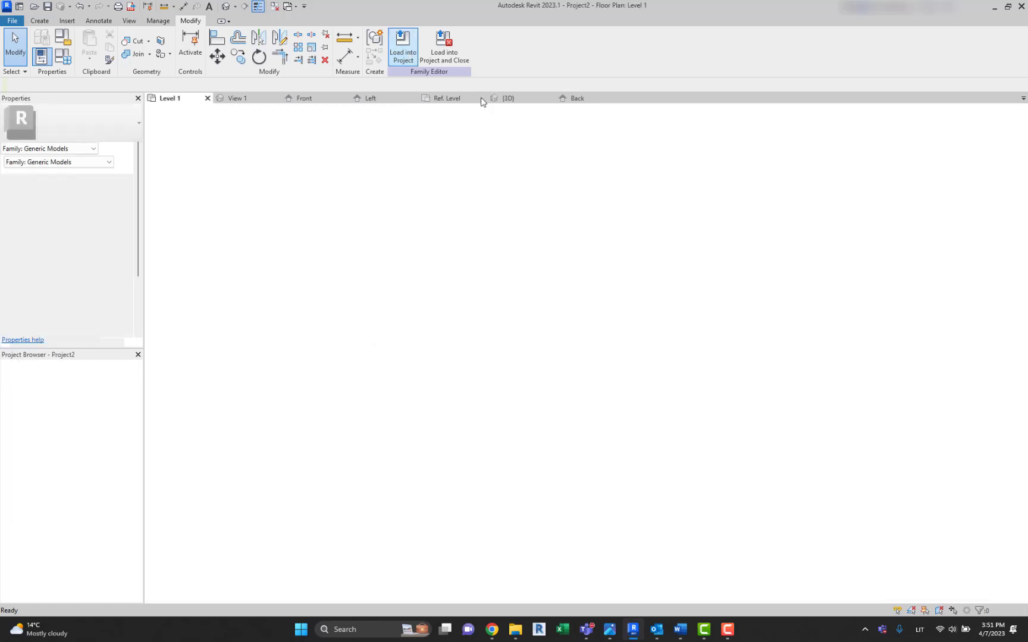
left_click(509, 286)
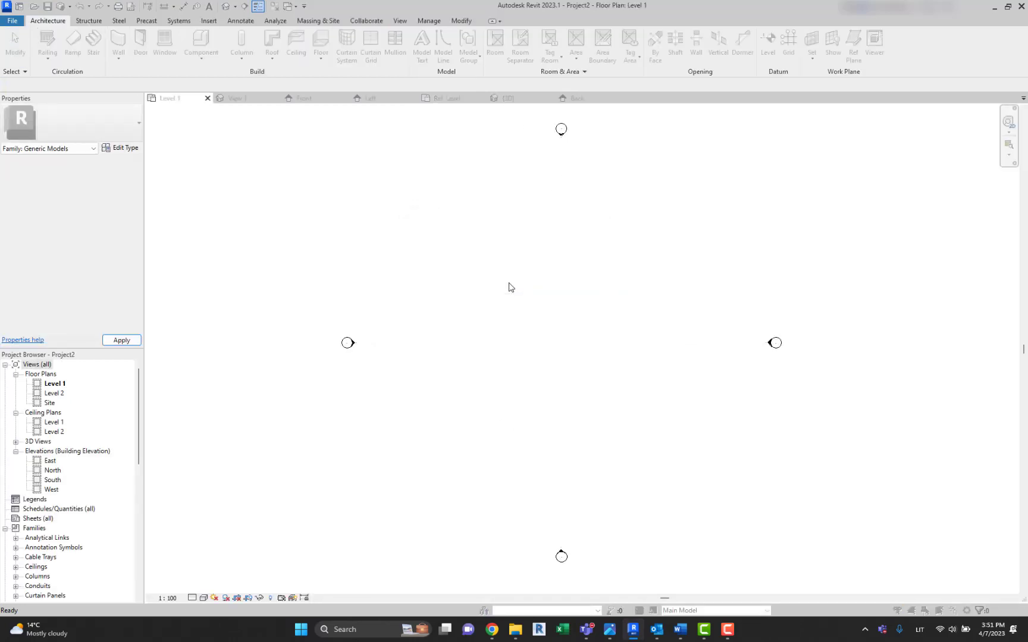
left_click(547, 81)
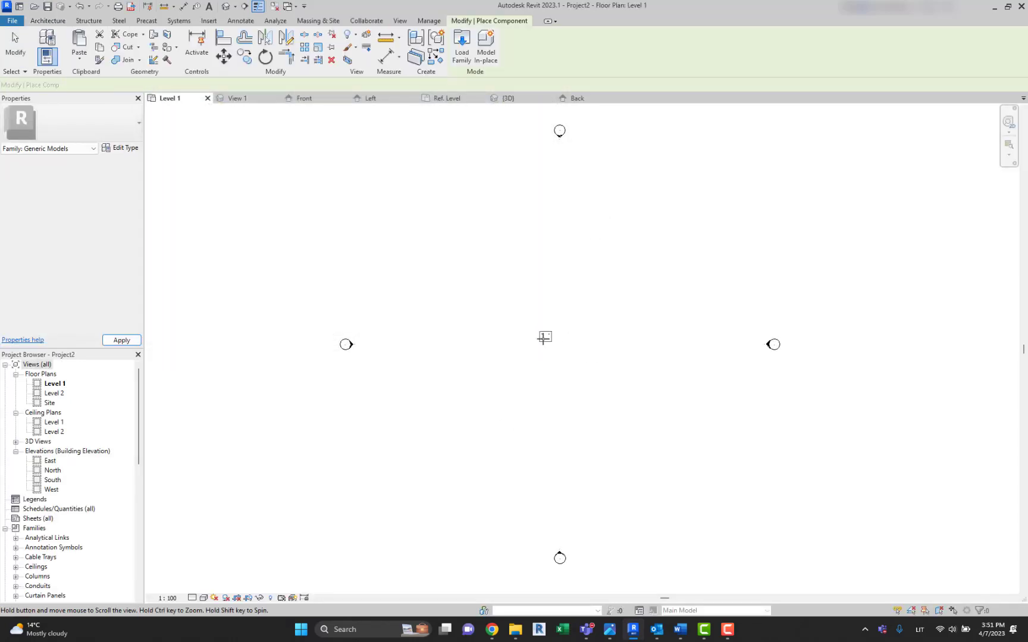
scroll(539, 330, "up", 3)
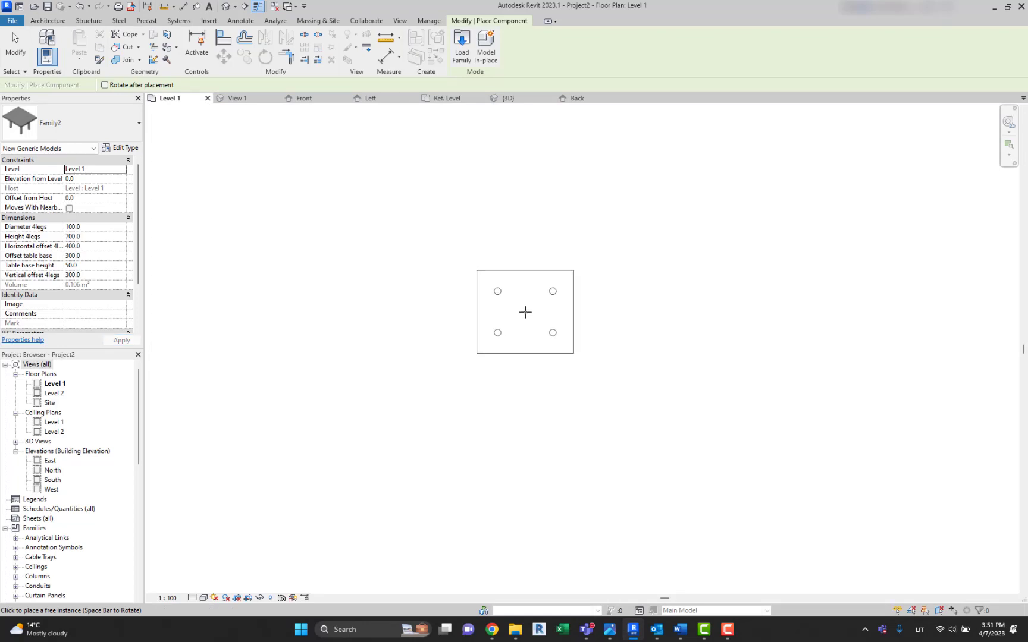
left_click(526, 312)
left_click(714, 312)
key("Escape")
key("Escape")
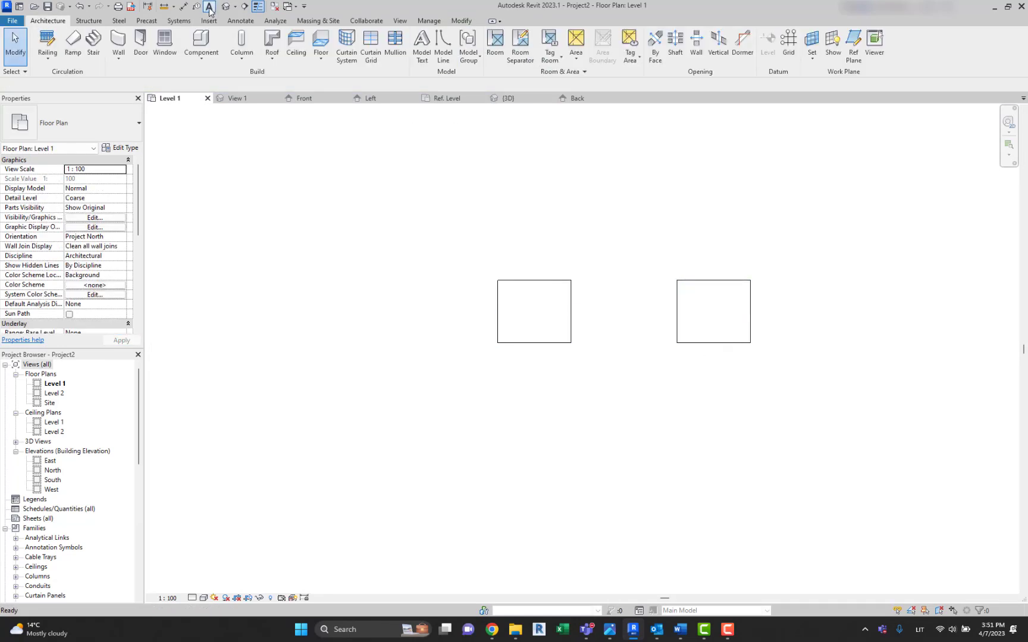
Examine both placed tables in the project's 3D view and review the second table's instance and type properties
left_click(225, 7)
scroll(619, 333, "down", 3)
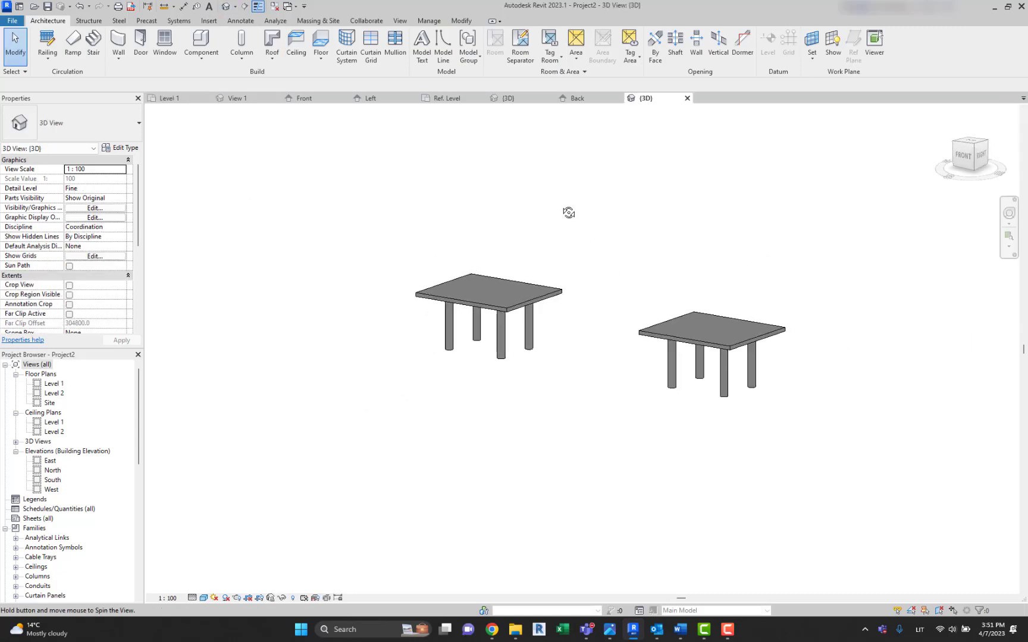
left_click(687, 337)
middle_click_drag(684, 337, 563, 334)
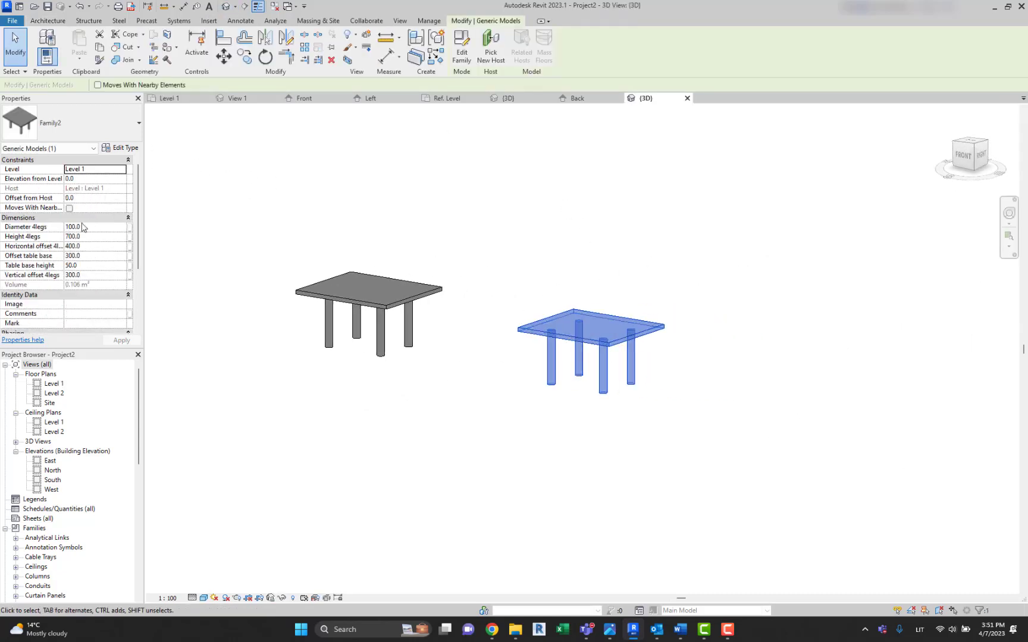
left_click(569, 306)
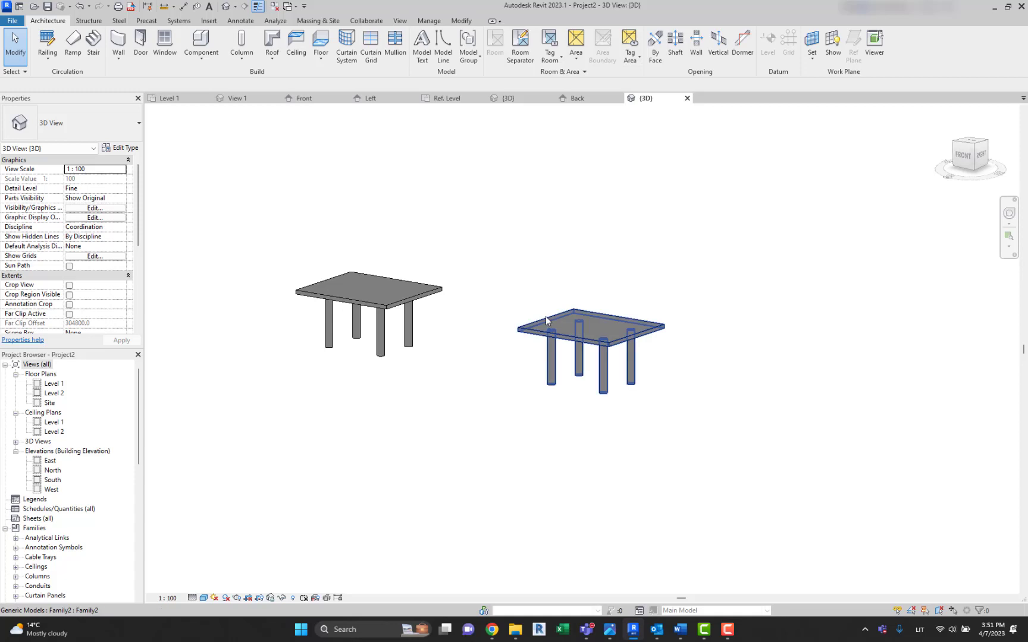
left_click(546, 316)
middle_click_drag(546, 317, 584, 328)
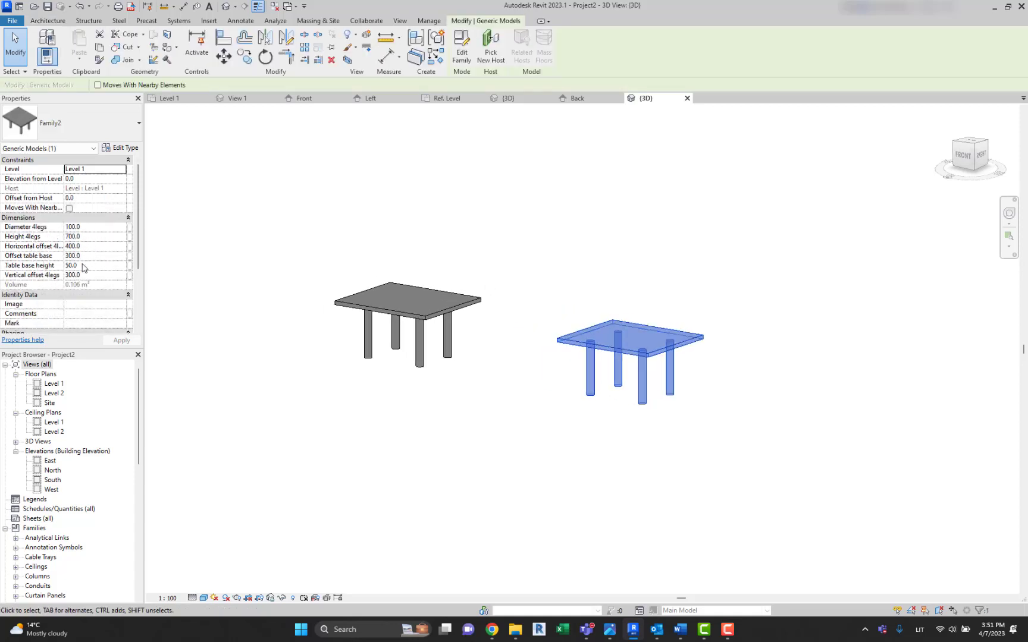
left_click(121, 148)
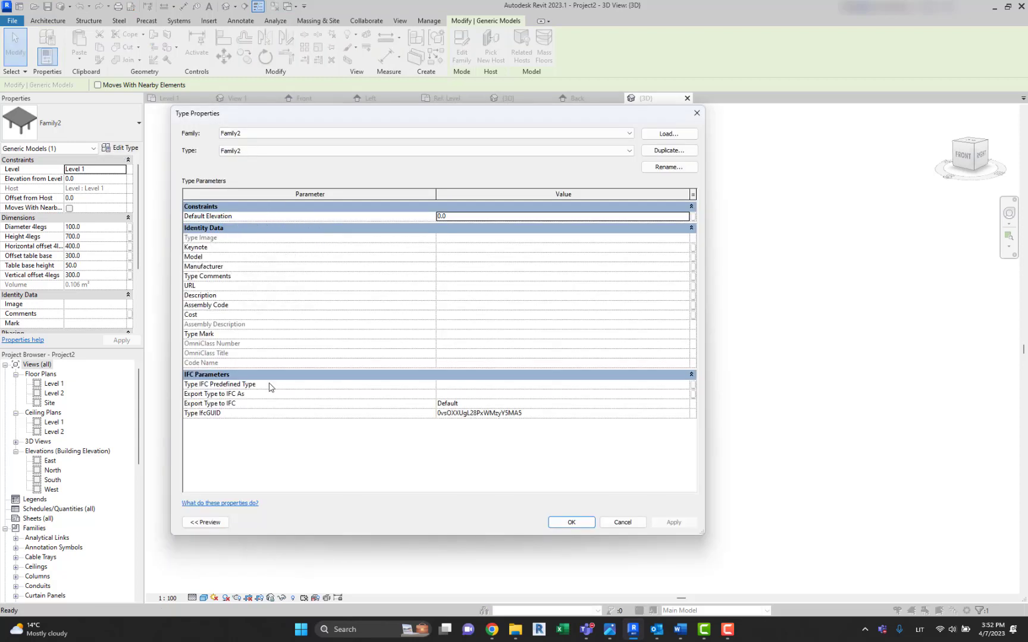
left_click(697, 113)
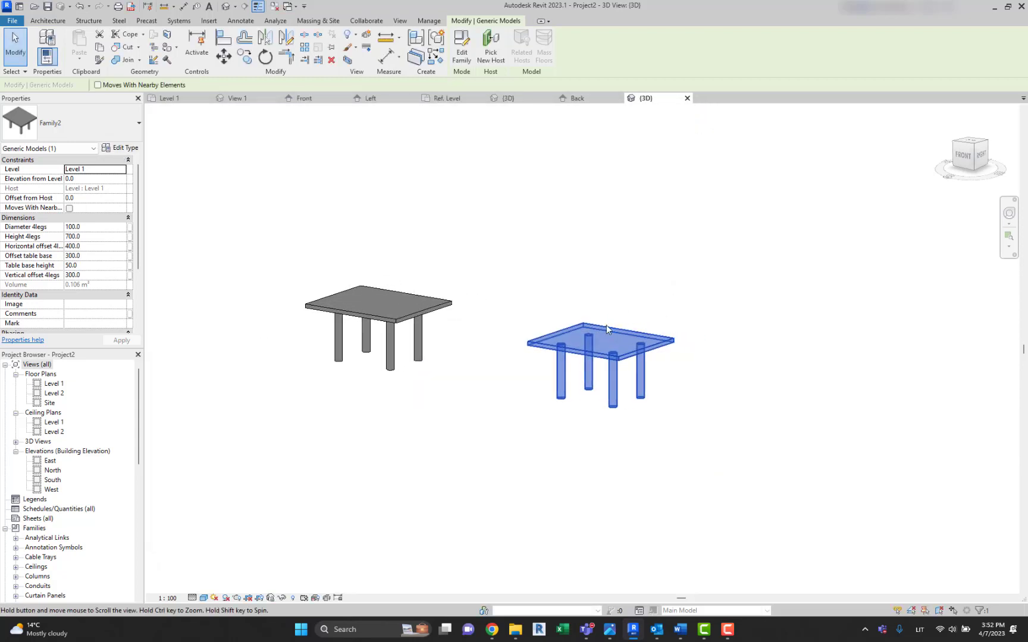
Set the second table instance's Height 4legs to 1500
scroll(606, 361, "up", 2)
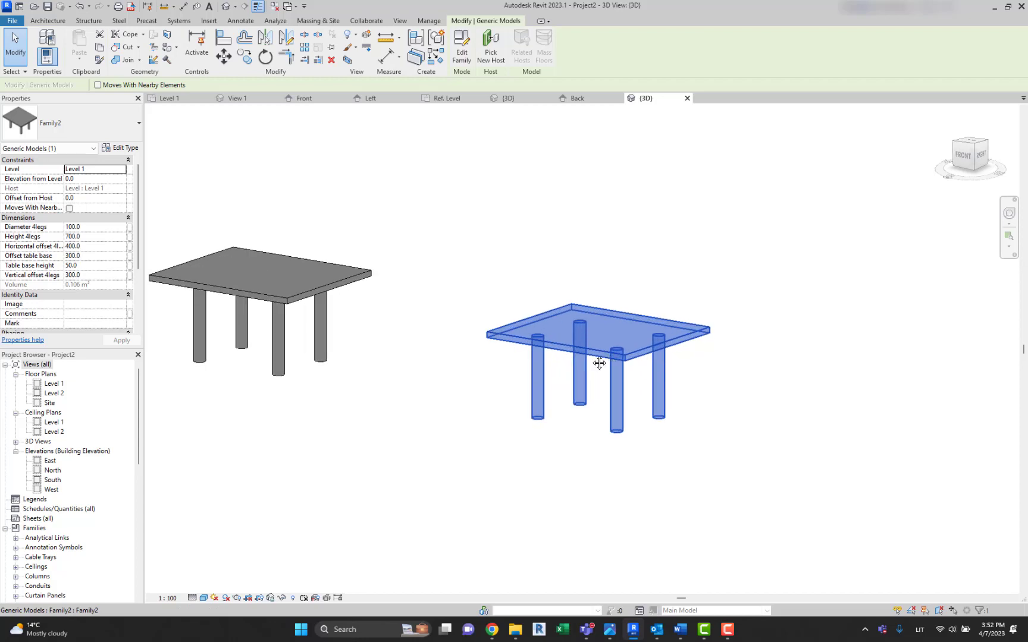
middle_click_drag(597, 360, 557, 356)
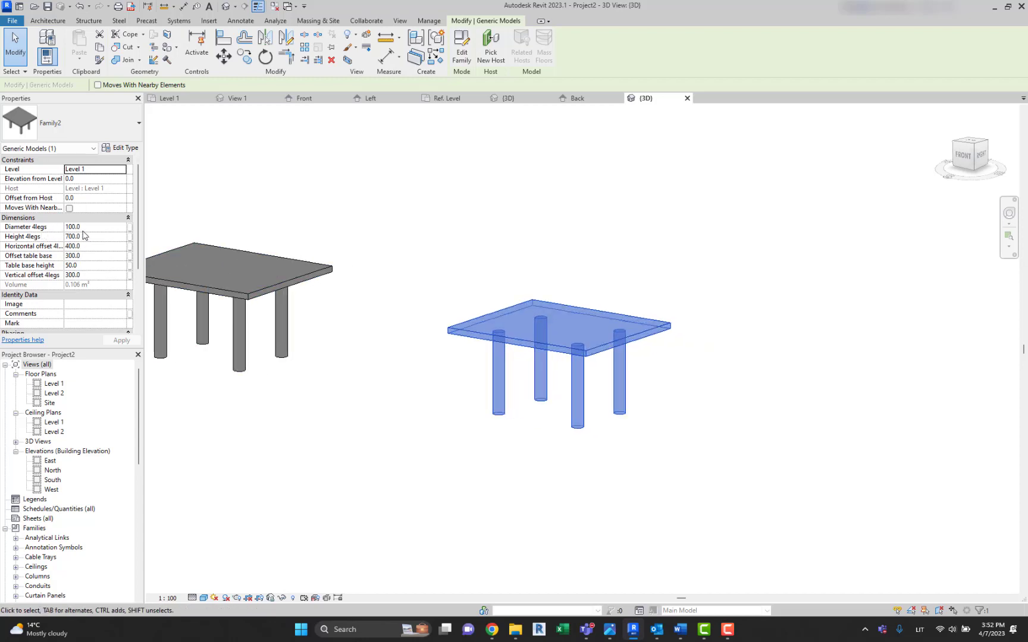
left_click(88, 237)
type("1500")
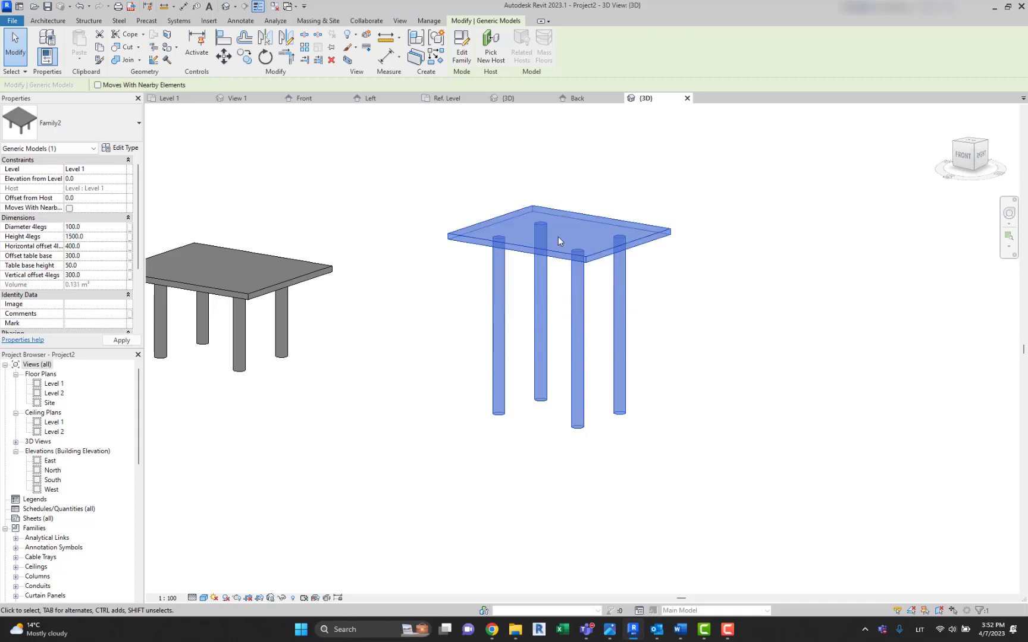
Set the Horizontal offset 4legs of the taller table instance to 1000
middle_click_drag(430, 274, 514, 281)
left_click(513, 281)
left_click(590, 259)
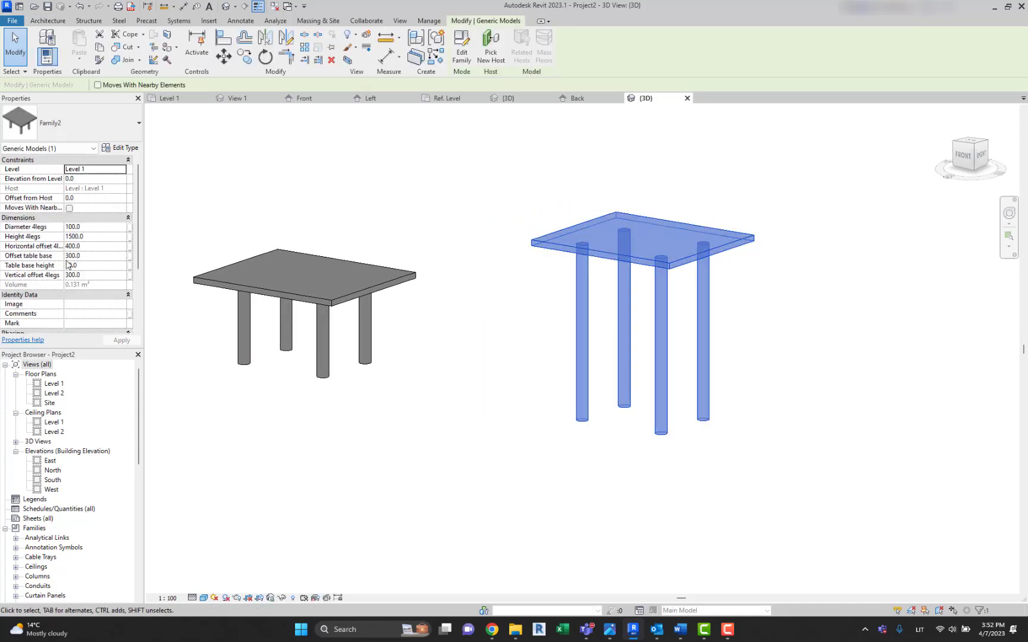
left_click(93, 257)
left_click(92, 247)
type("1000")
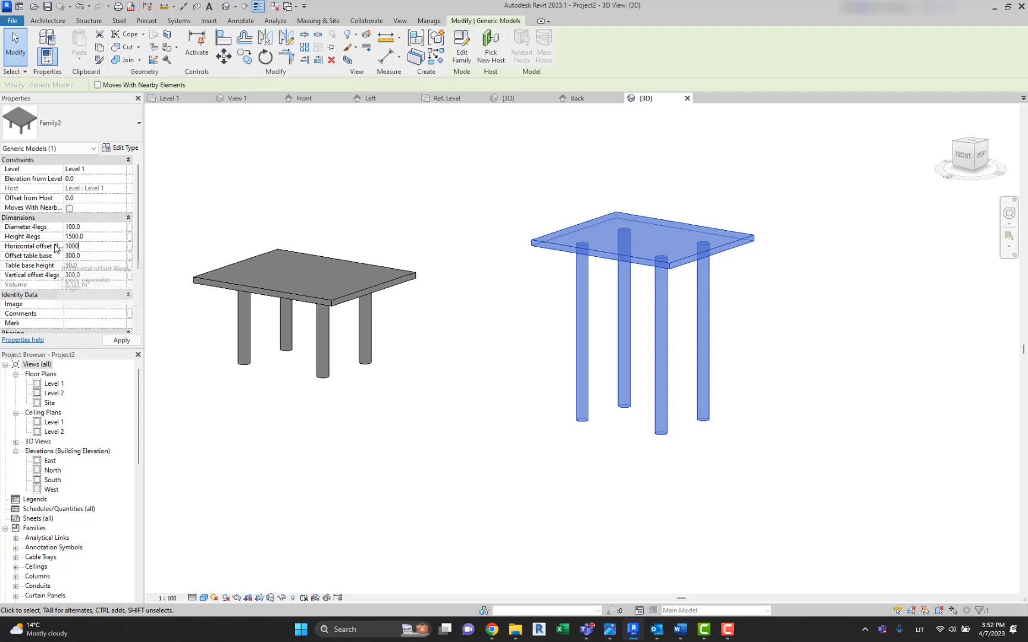
left_click(559, 405)
middle_click_drag(559, 406, 674, 400, "shift")
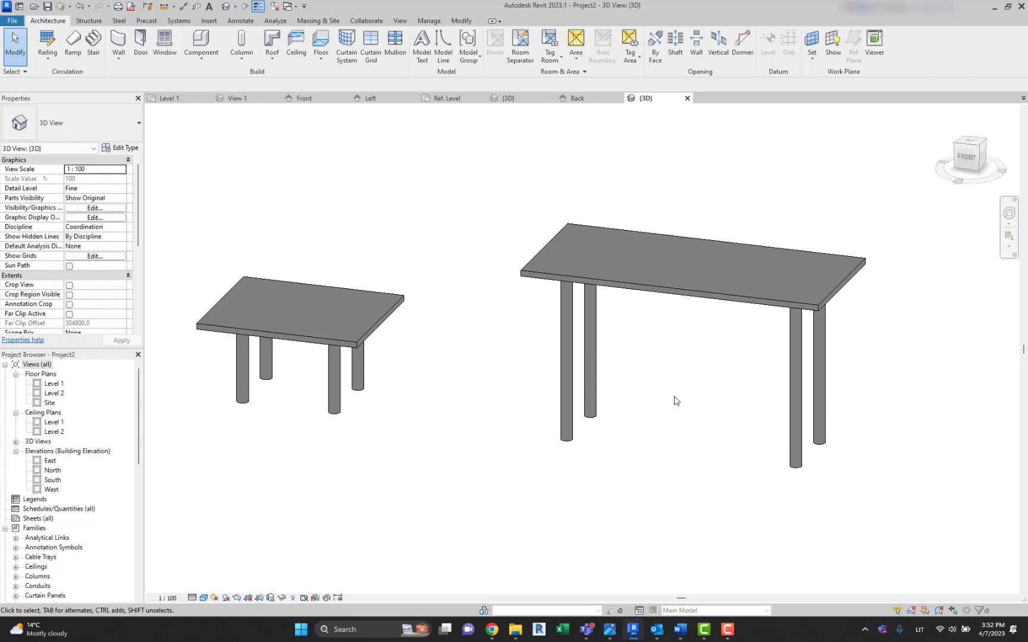
middle_click_drag(675, 401, 848, 238, "shift")
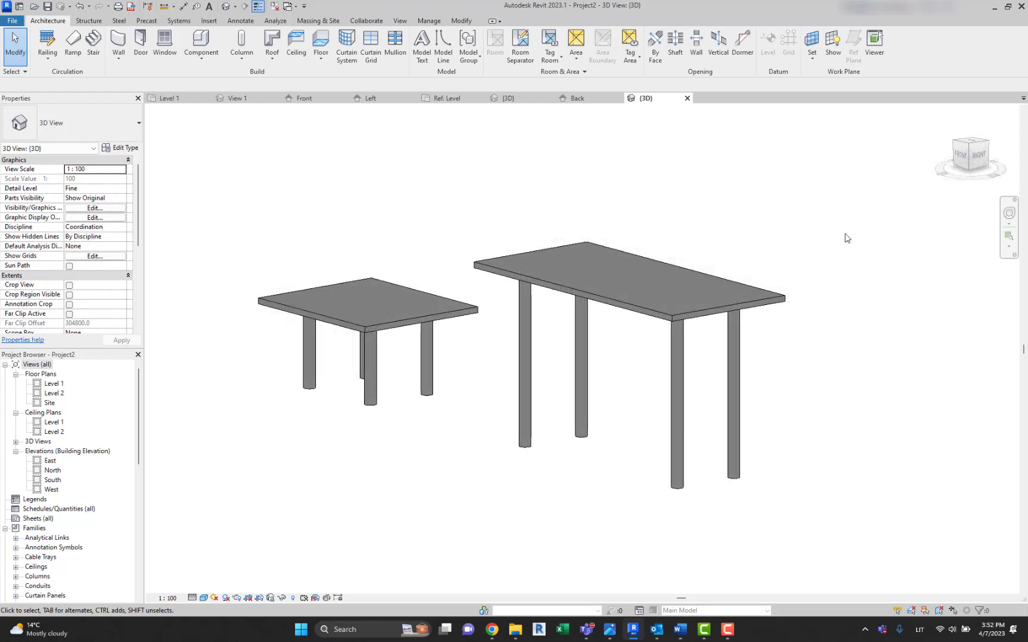